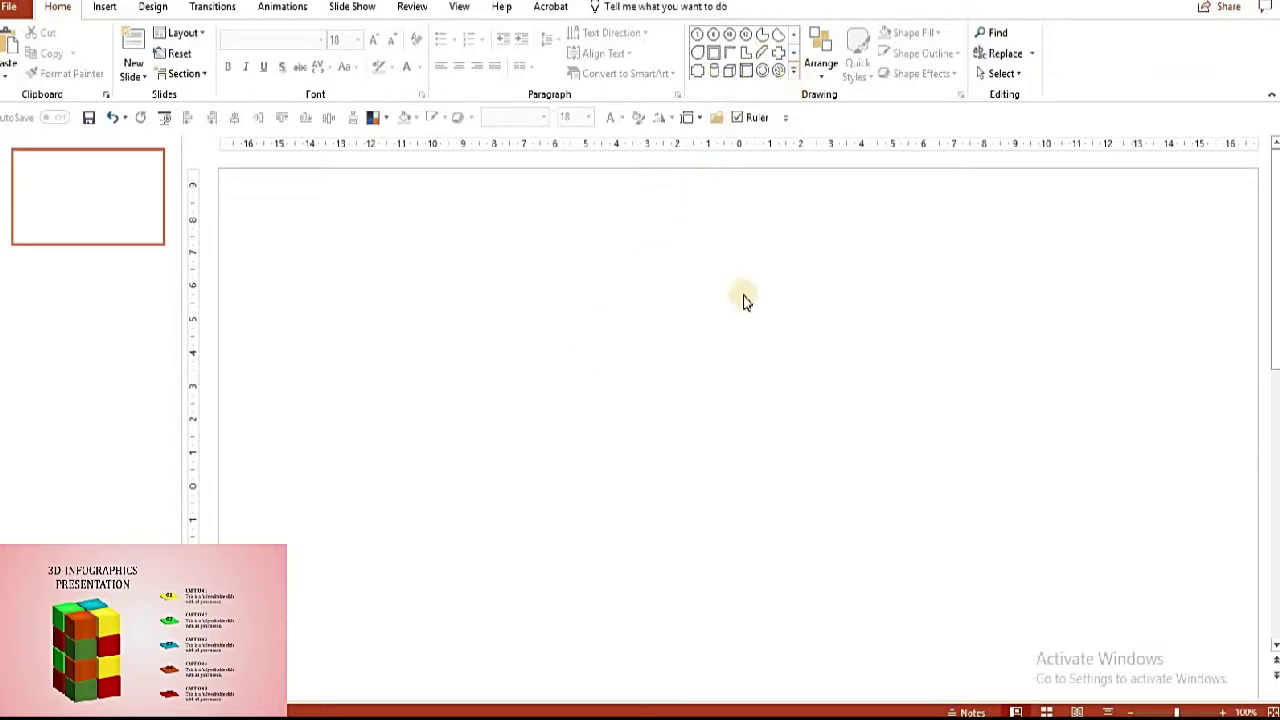
- Draw a blue square on the slide and shift it slightly downward
{"action": "left_click", "coordinate": [794, 72]}
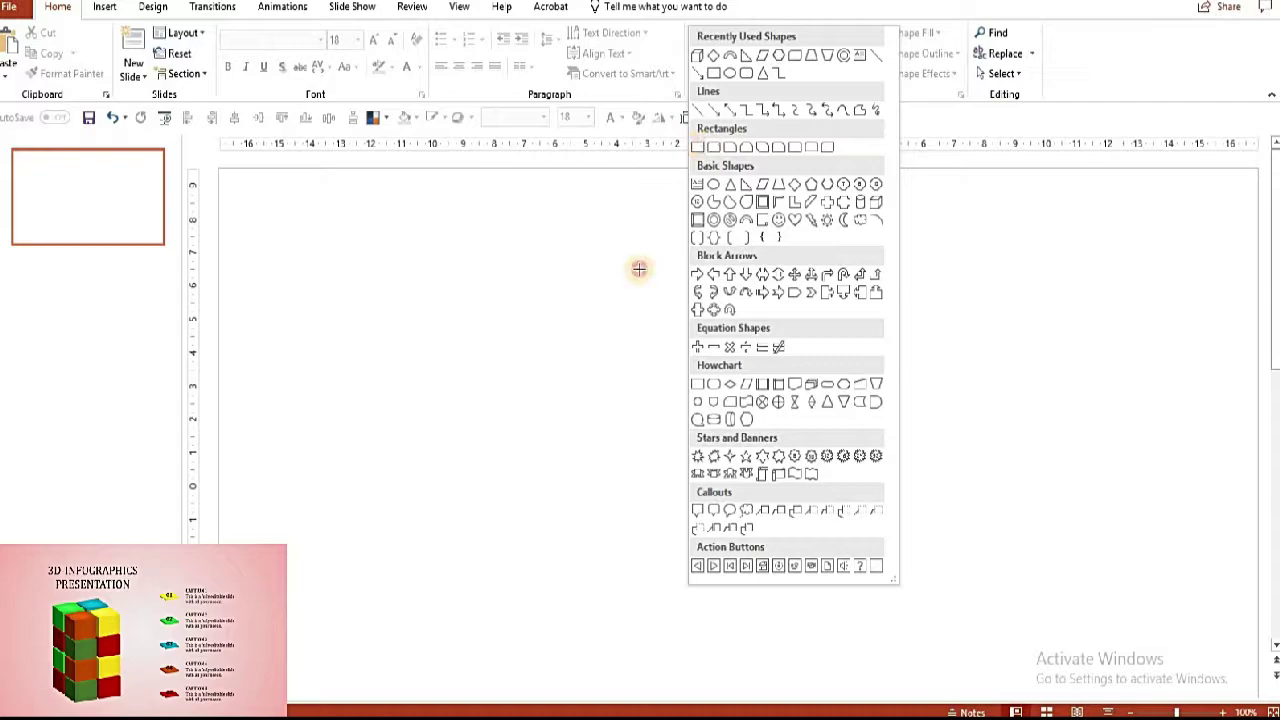
{"action": "left_click", "coordinate": [507, 334]}
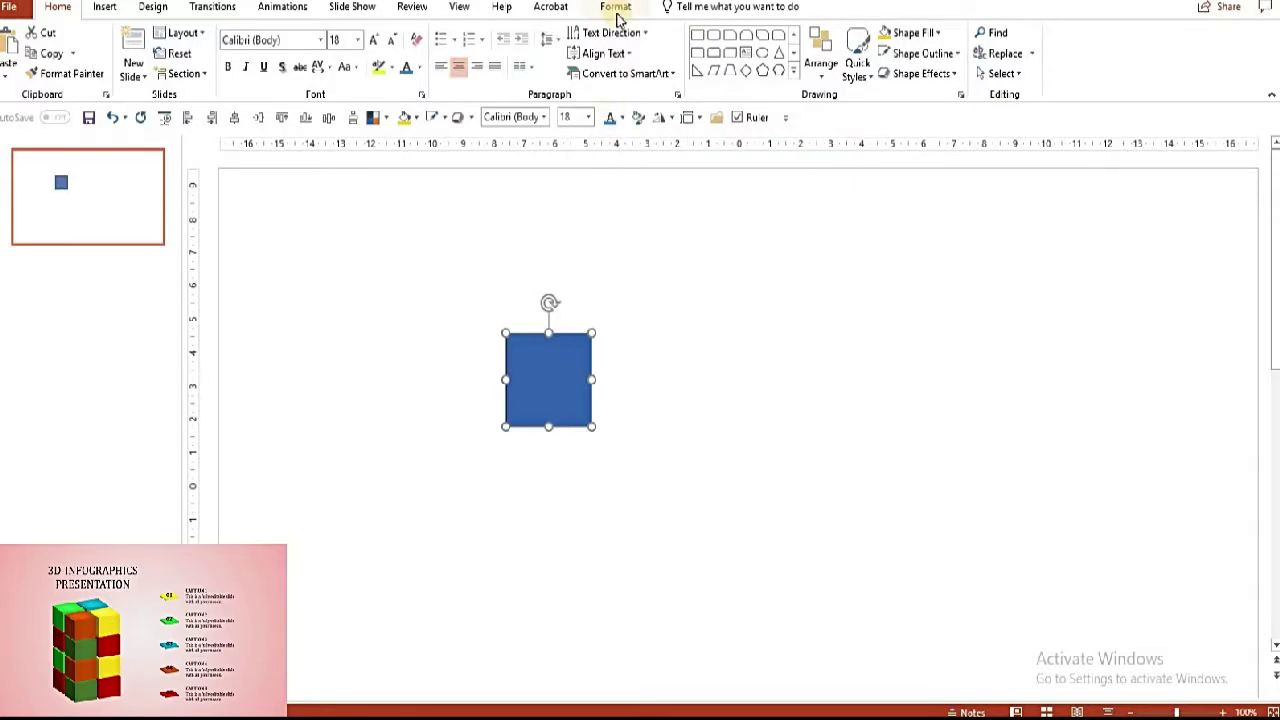
{"action": "left_click", "coordinate": [615, 8]}
{"action": "left_click", "coordinate": [583, 53]}
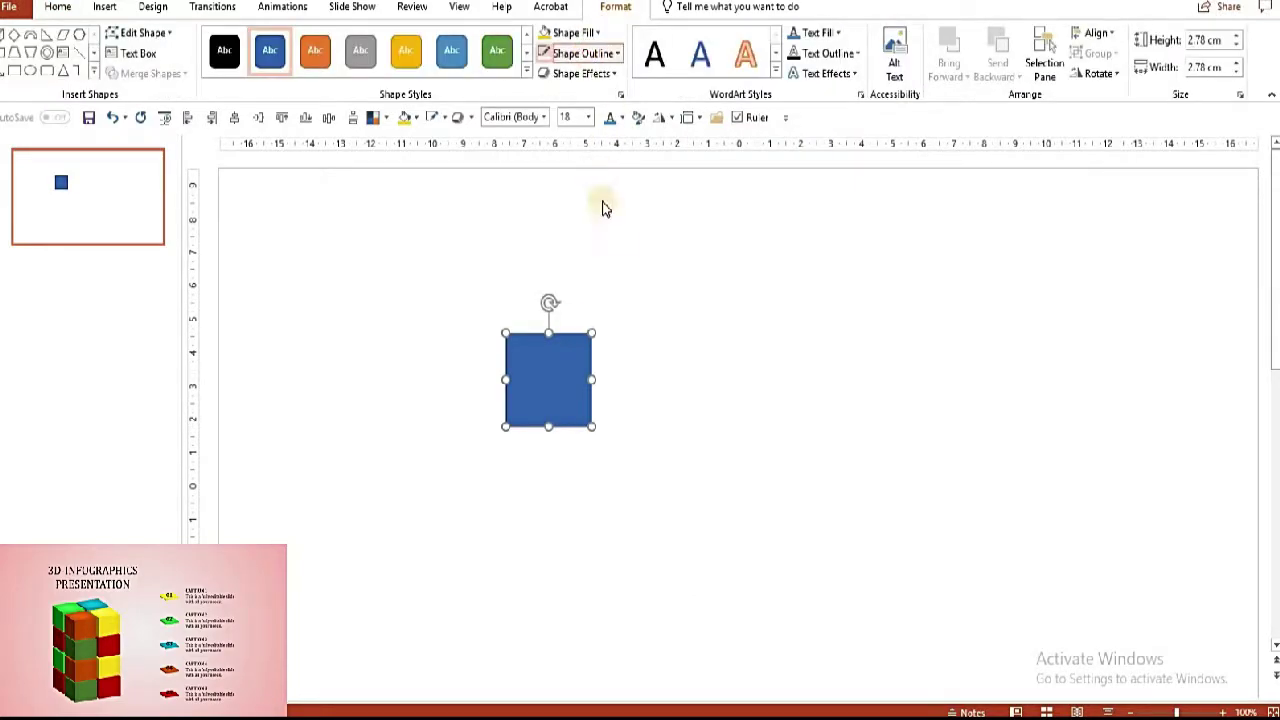
{"action": "left_click", "coordinate": [507, 391]}
{"action": "left_click_drag", "start_coordinate": [554, 409], "coordinate": [566, 448]}
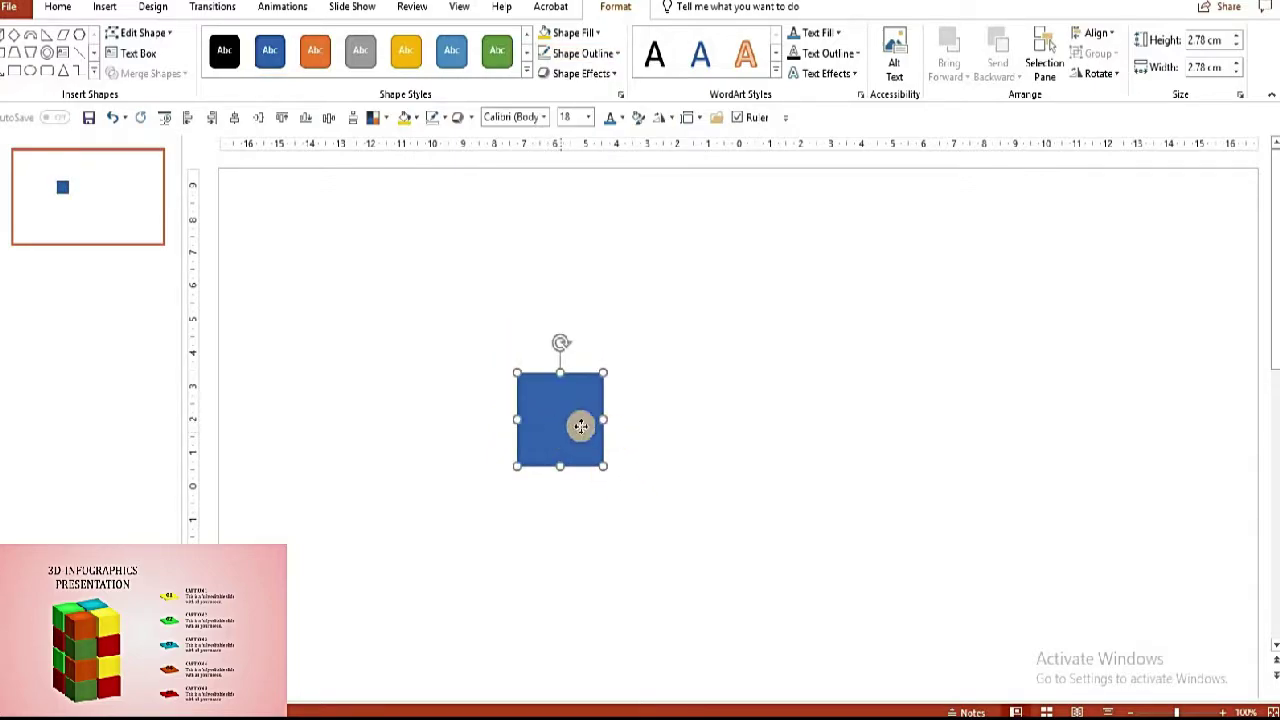
- Give the square a perspective 3-D Rotation preset in Format Shape effects
{"action": "right_click", "coordinate": [581, 427]}
{"action": "left_click", "coordinate": [629, 398]}
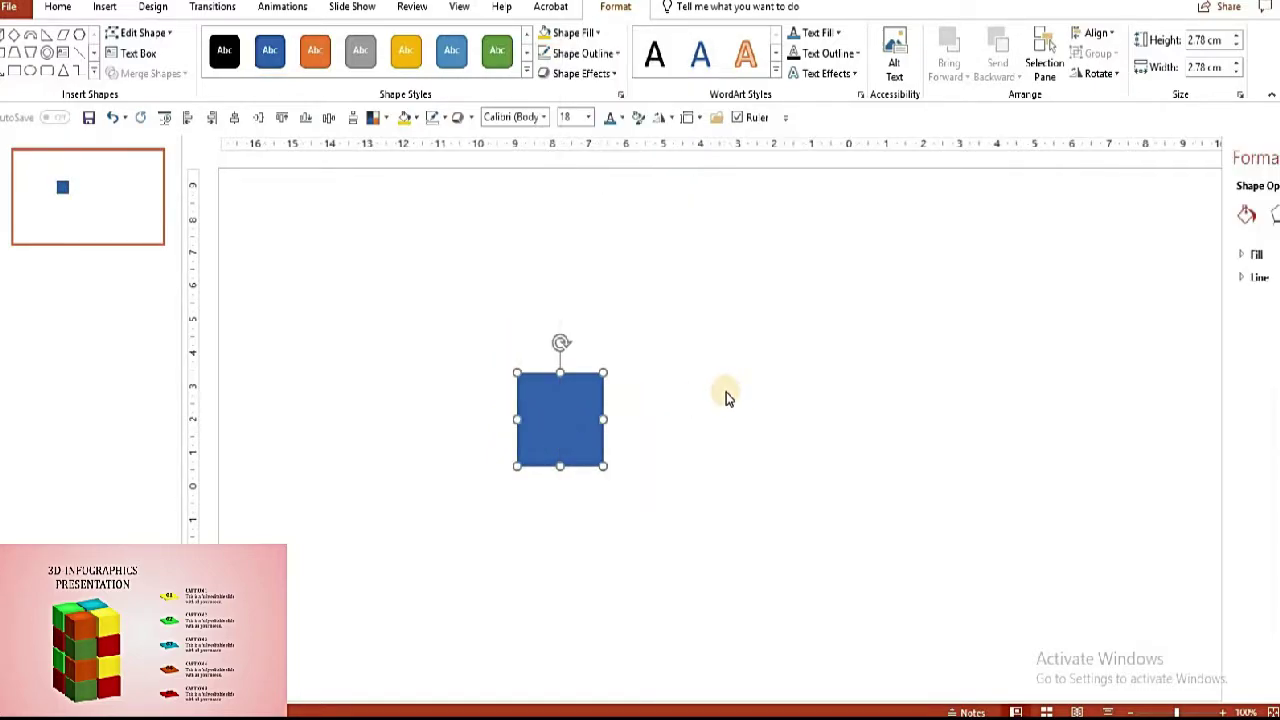
{"action": "left_click", "coordinate": [1110, 215]}
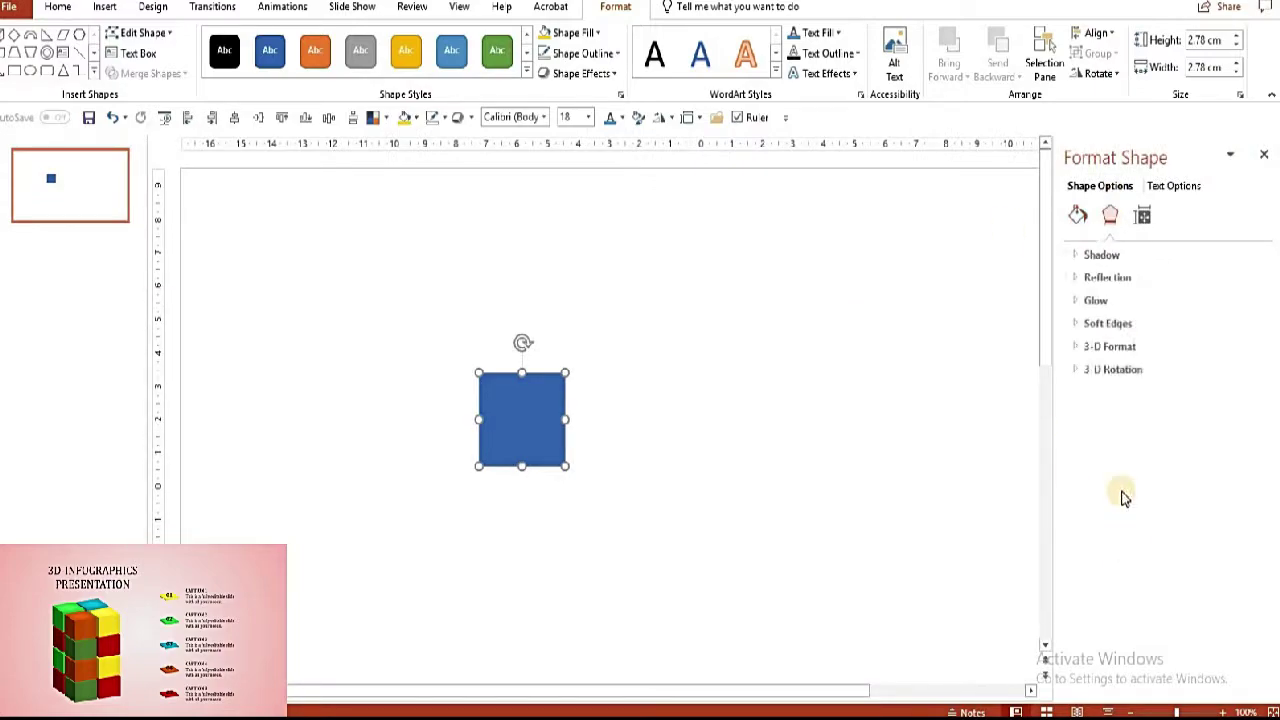
{"action": "left_click", "coordinate": [1117, 370]}
{"action": "left_click", "coordinate": [1230, 397]}
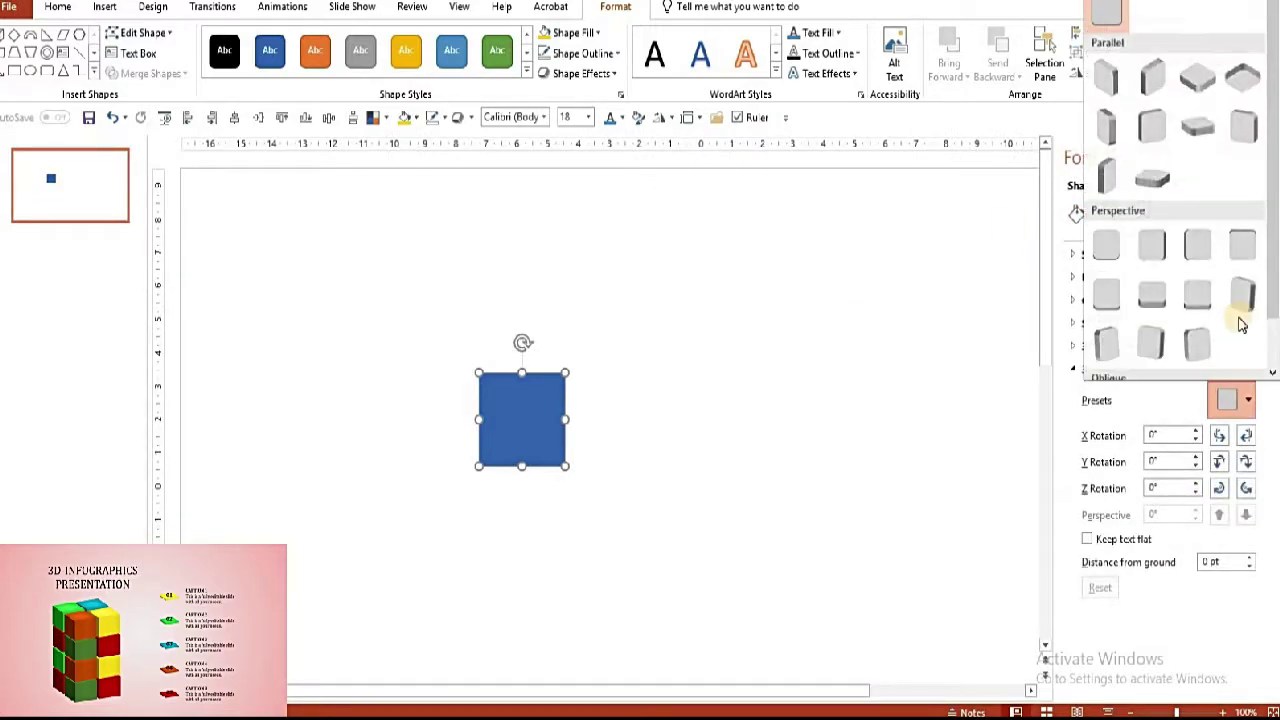
{"action": "left_click", "coordinate": [1200, 126]}
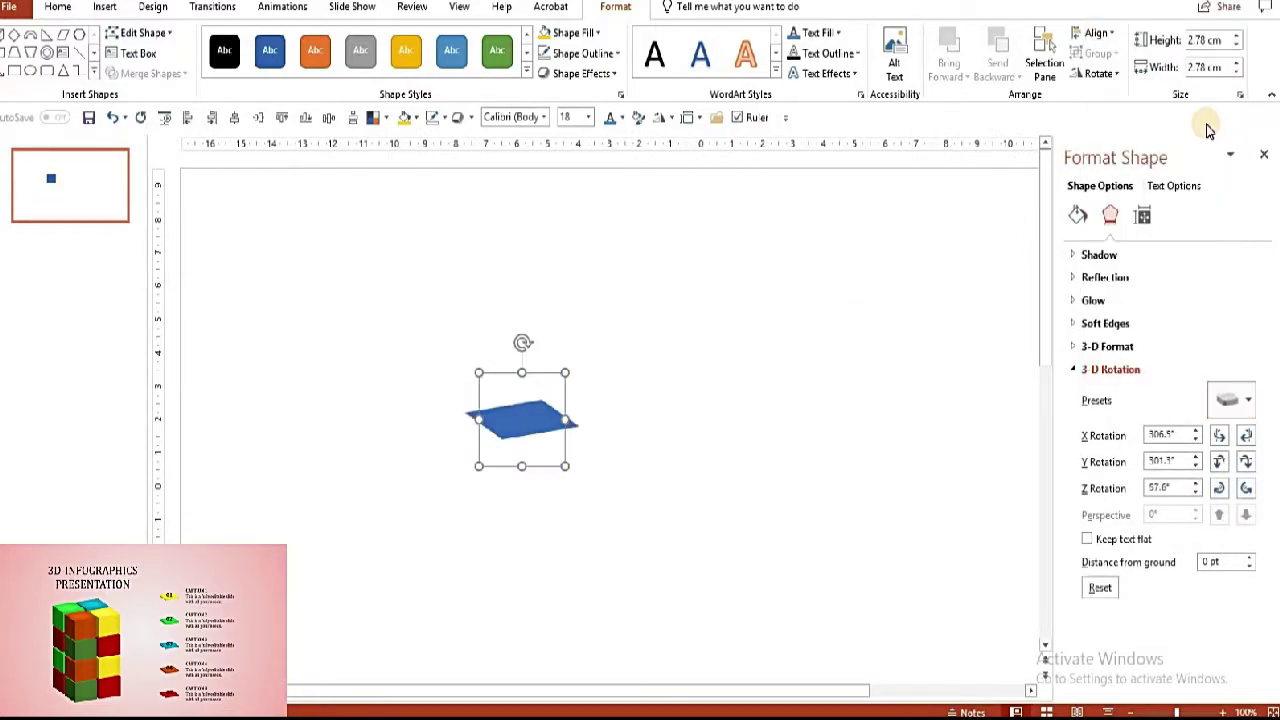
- Set the 3-D Format extrusion depth to 61 pt
{"action": "left_click", "coordinate": [1140, 348]}
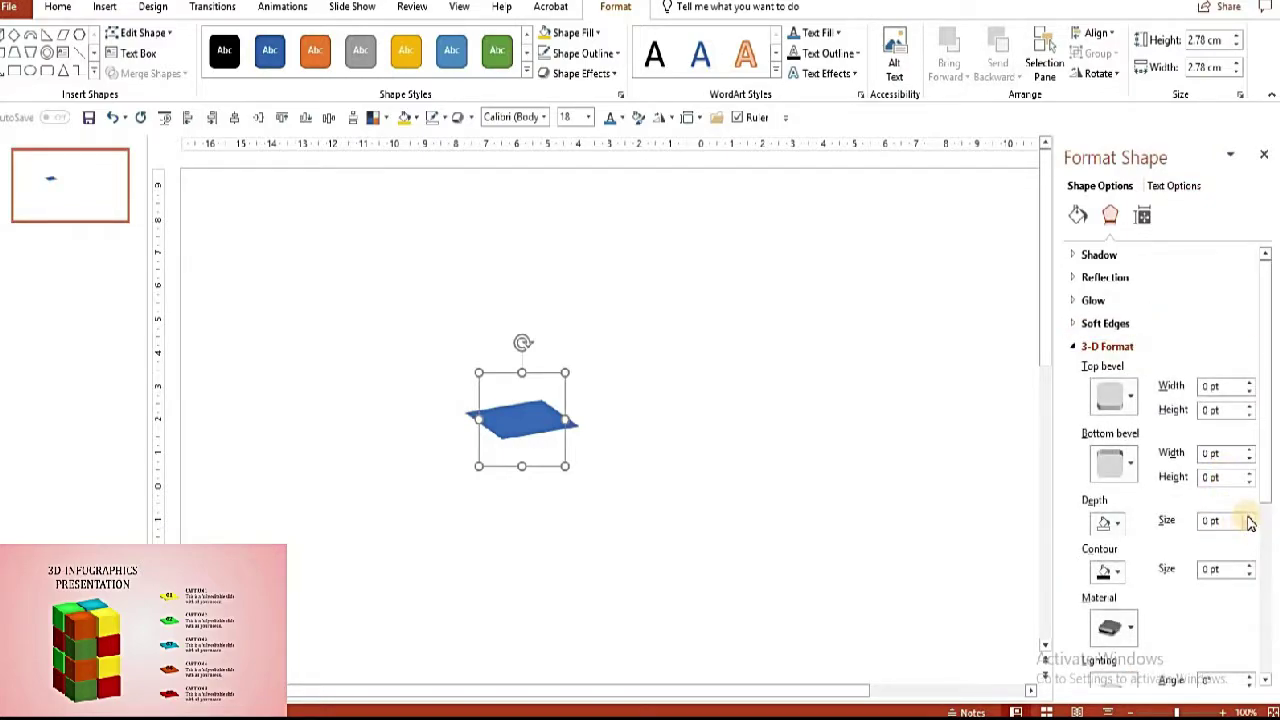
{"action": "left_click", "coordinate": [1232, 521]}
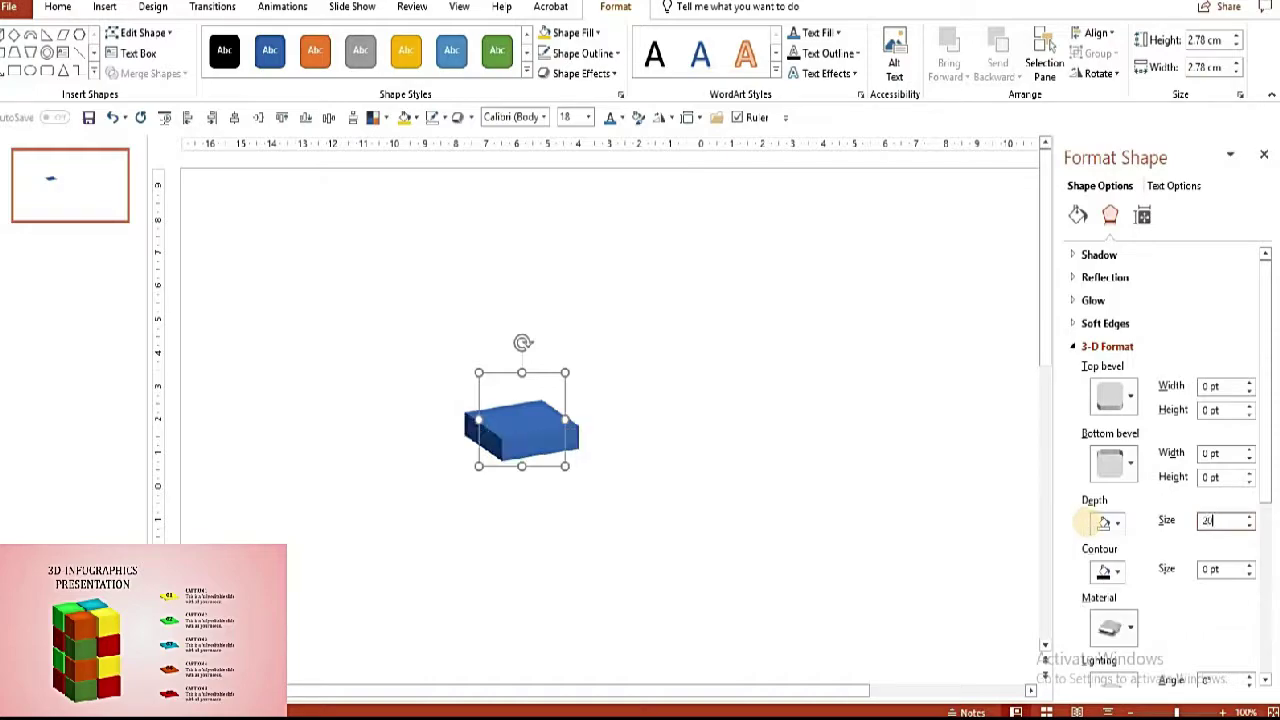
{"action": "type", "text": "200"}
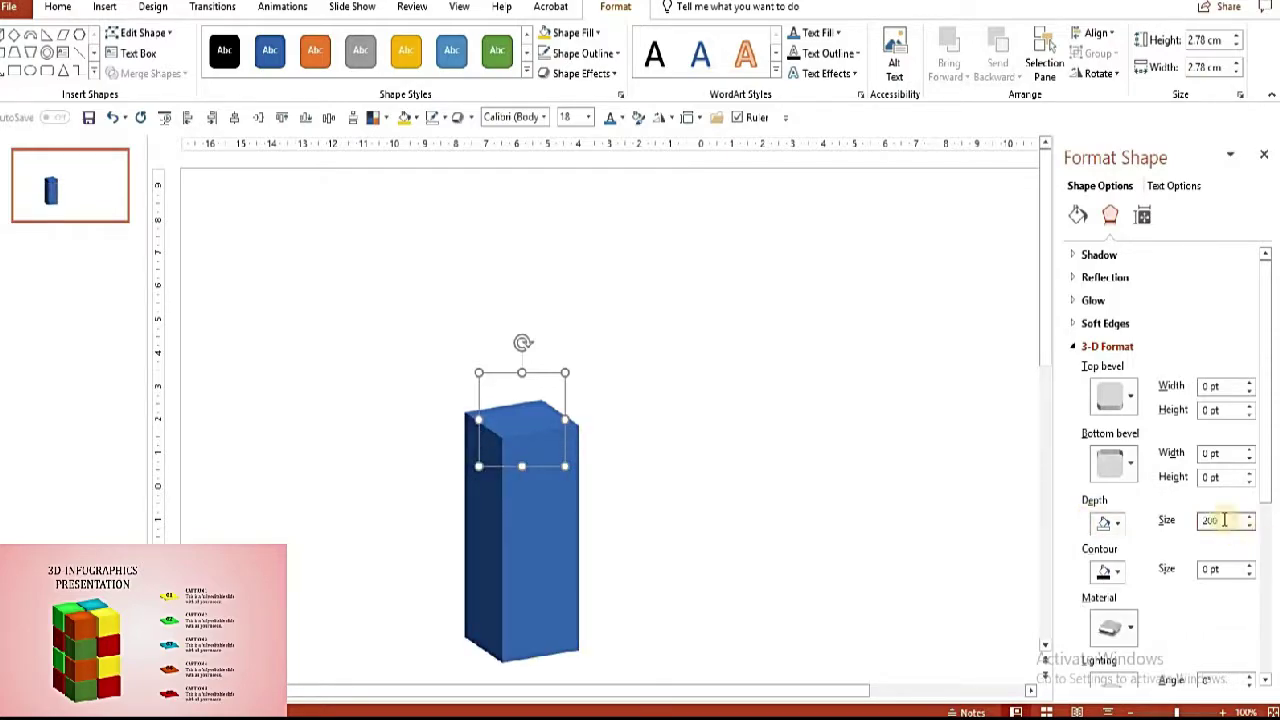
{"action": "key", "text": "Return"}
{"action": "type", "text": "100"}
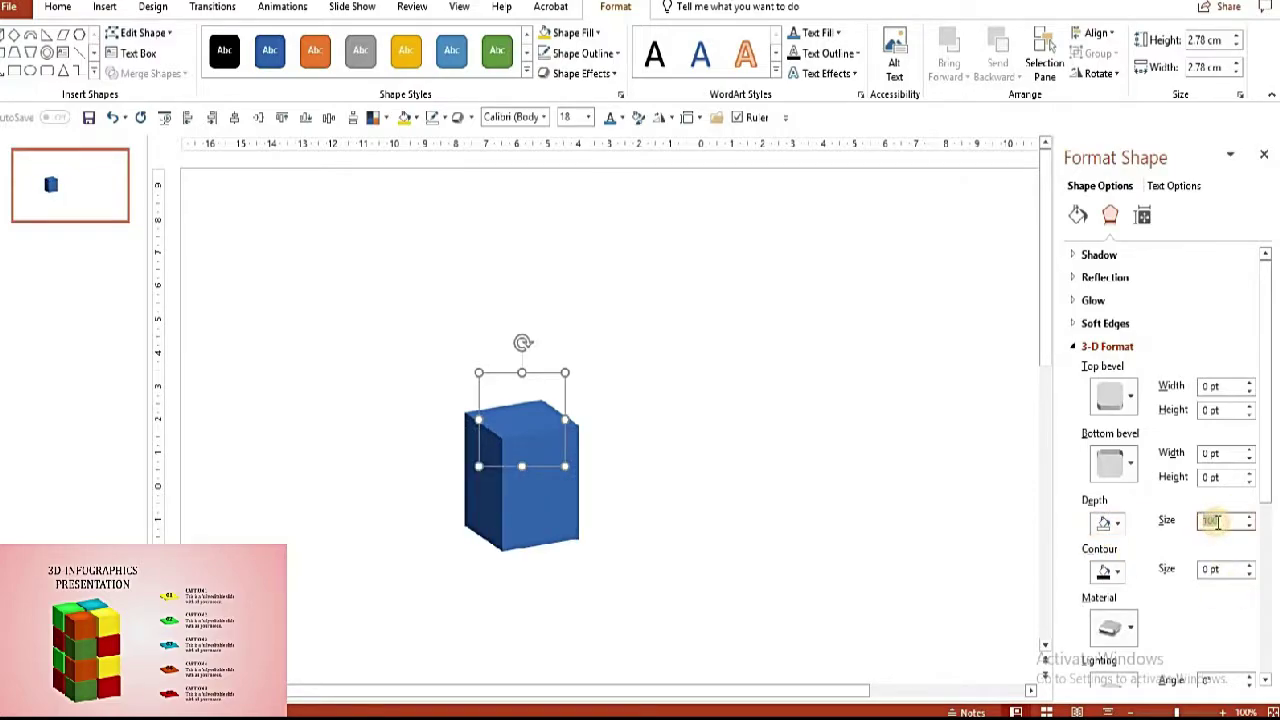
{"action": "type", "text": "50"}
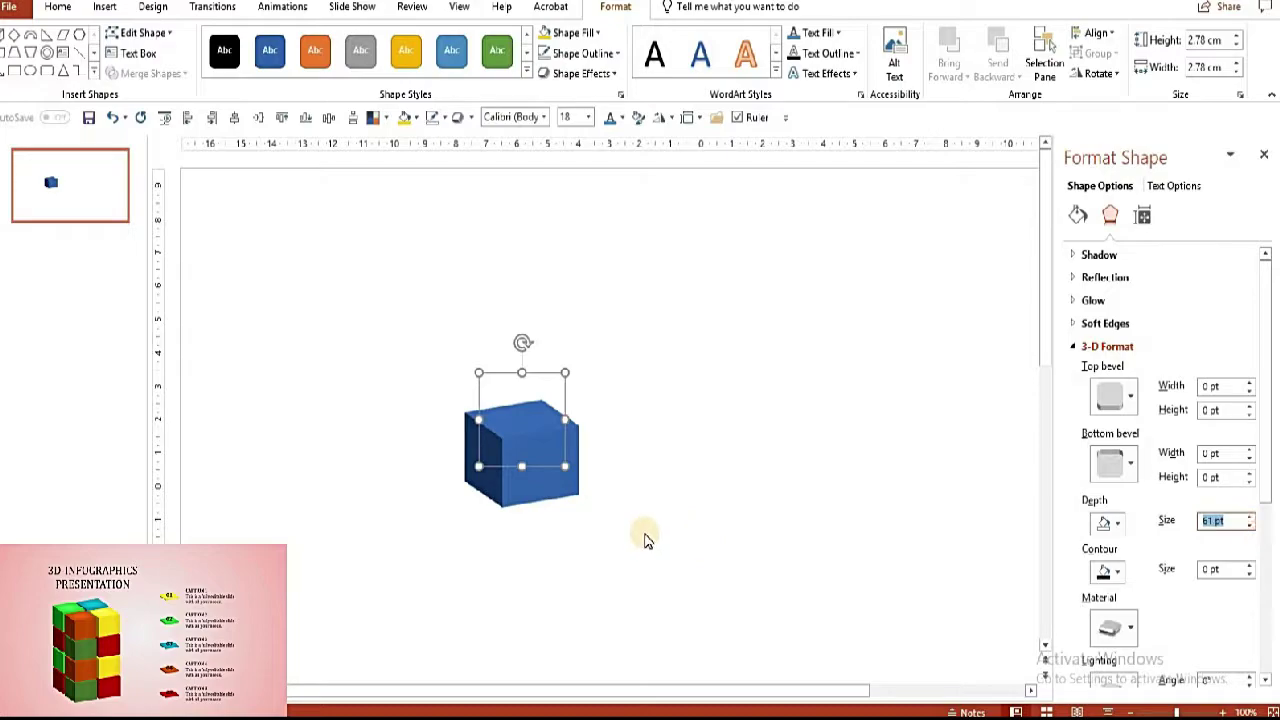
{"action": "scroll", "coordinate": [646, 537], "scroll_direction": "up", "scroll_amount": 2}
- Fill the cube orange and nudge it slightly left
{"action": "left_click", "coordinate": [600, 397]}
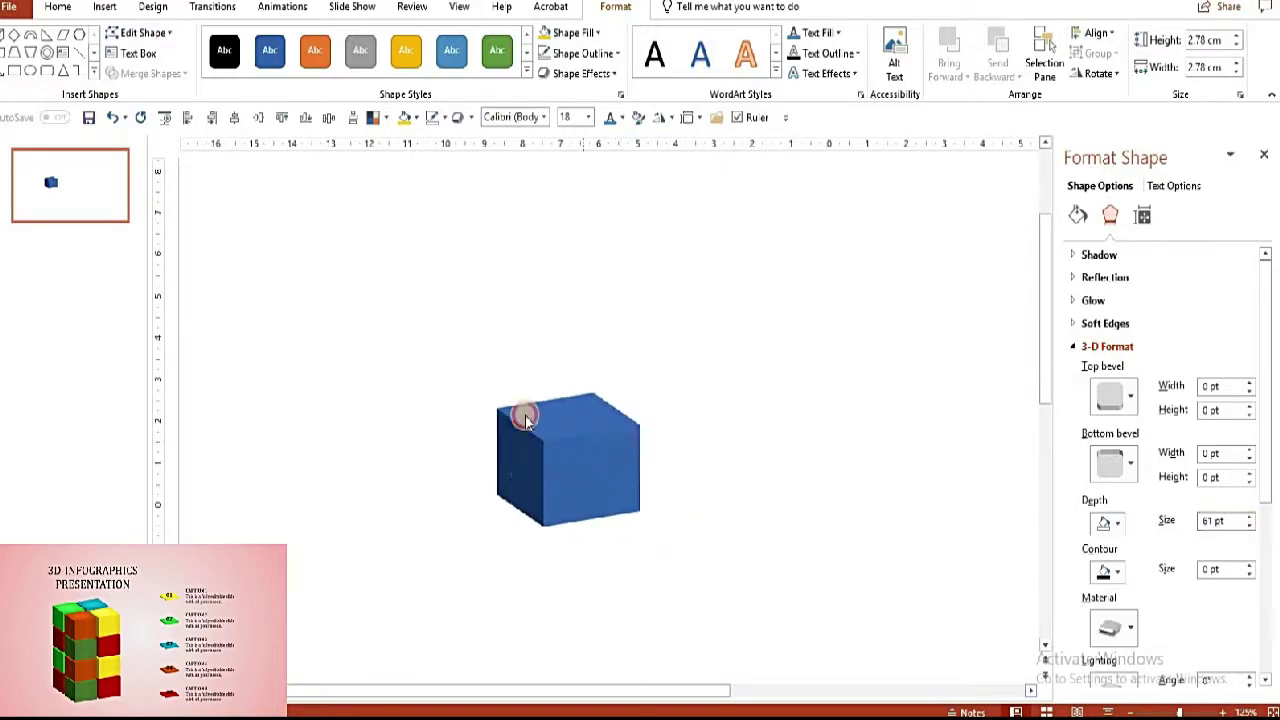
{"action": "left_click", "coordinate": [573, 35]}
{"action": "left_click", "coordinate": [612, 70]}
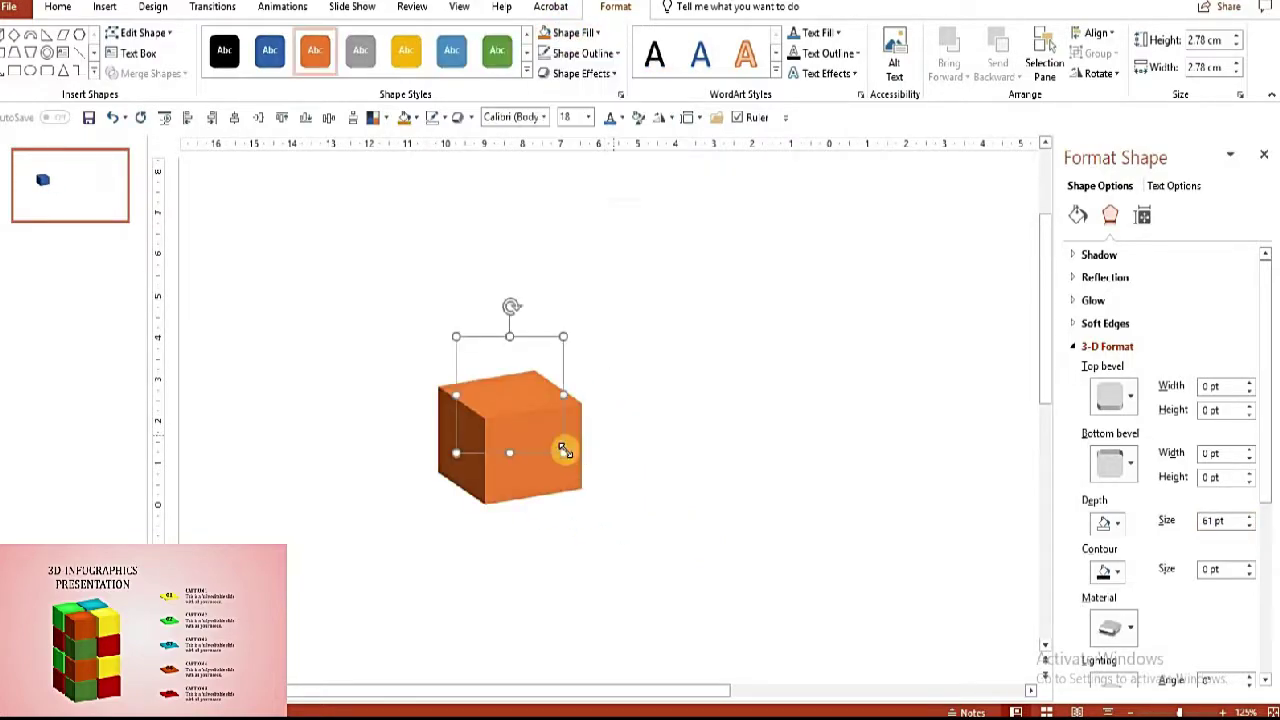
{"action": "left_click_drag", "start_coordinate": [504, 450], "coordinate": [470, 450]}
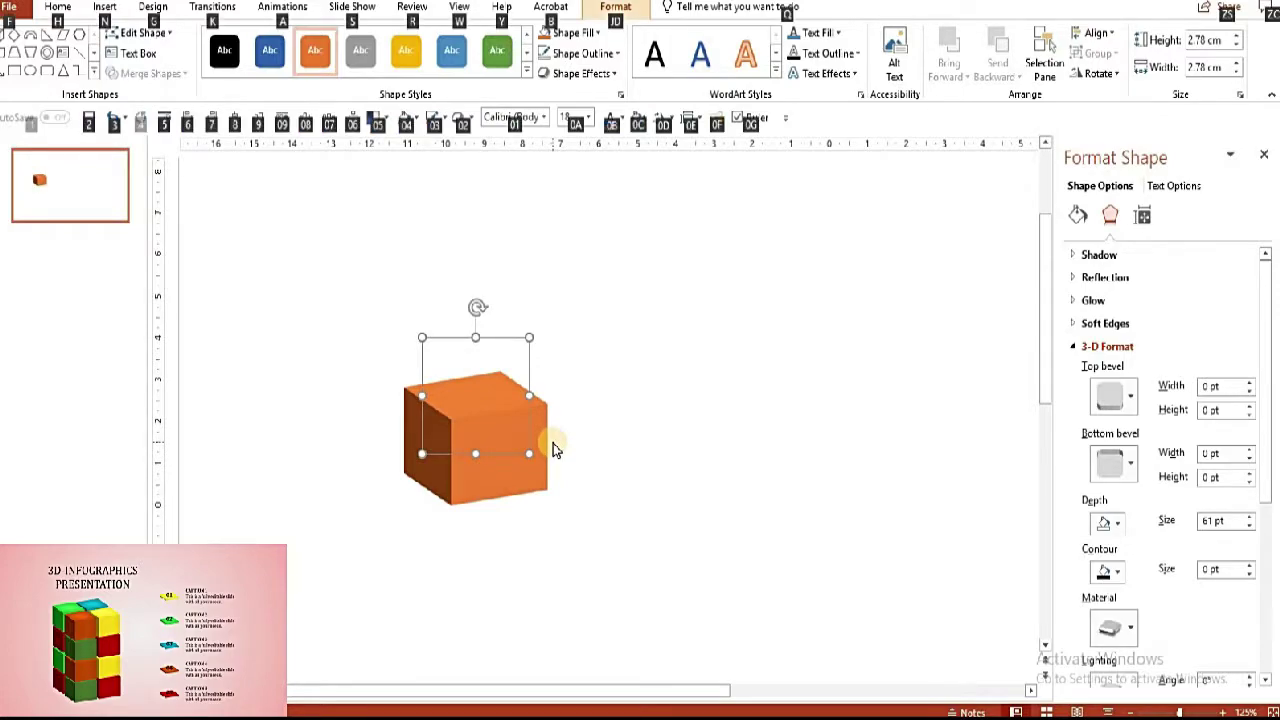
- Copy the orange cube, sending copies backward, to build a 2×2 layer of four cubes
{"action": "left_click", "coordinate": [497, 414]}
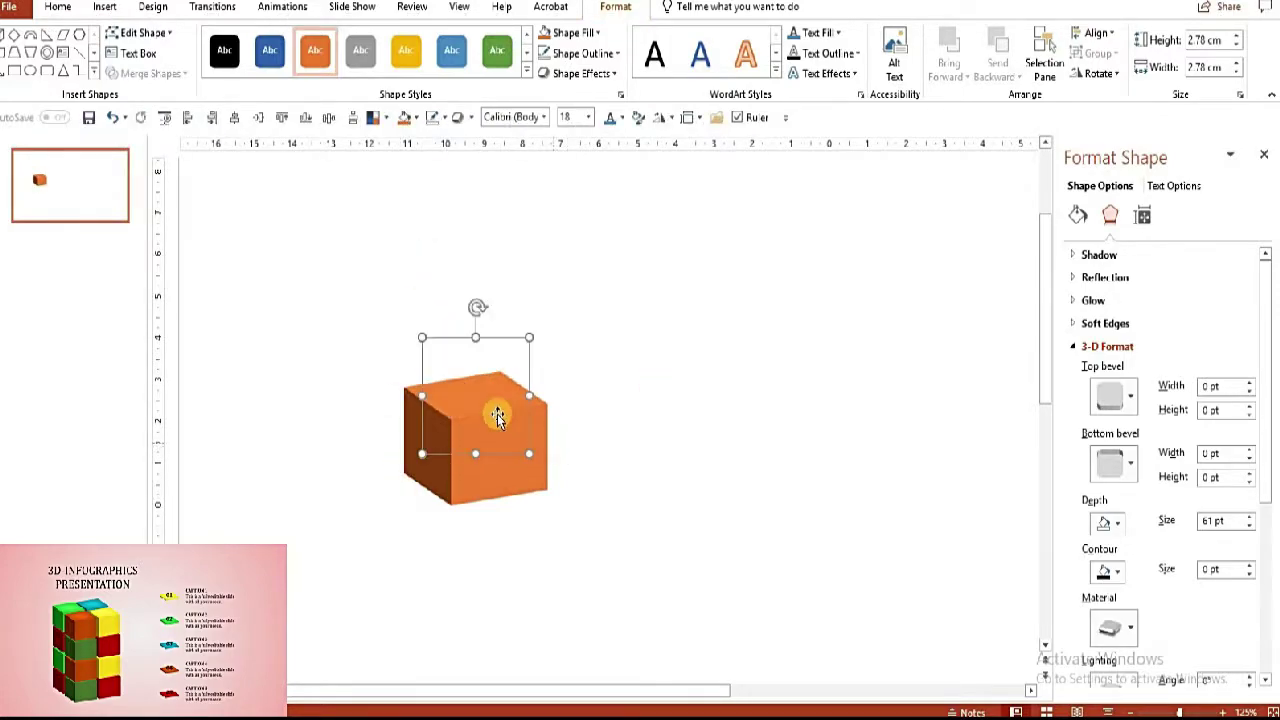
{"action": "mouse_move", "coordinate": [497, 423]}
{"action": "left_mouse_down", "text": "ctrl"}
{"action": "mouse_move", "coordinate": [559, 473]}
{"action": "mouse_move", "coordinate": [590, 346]}
{"action": "left_mouse_up", "text": "ctrl"}
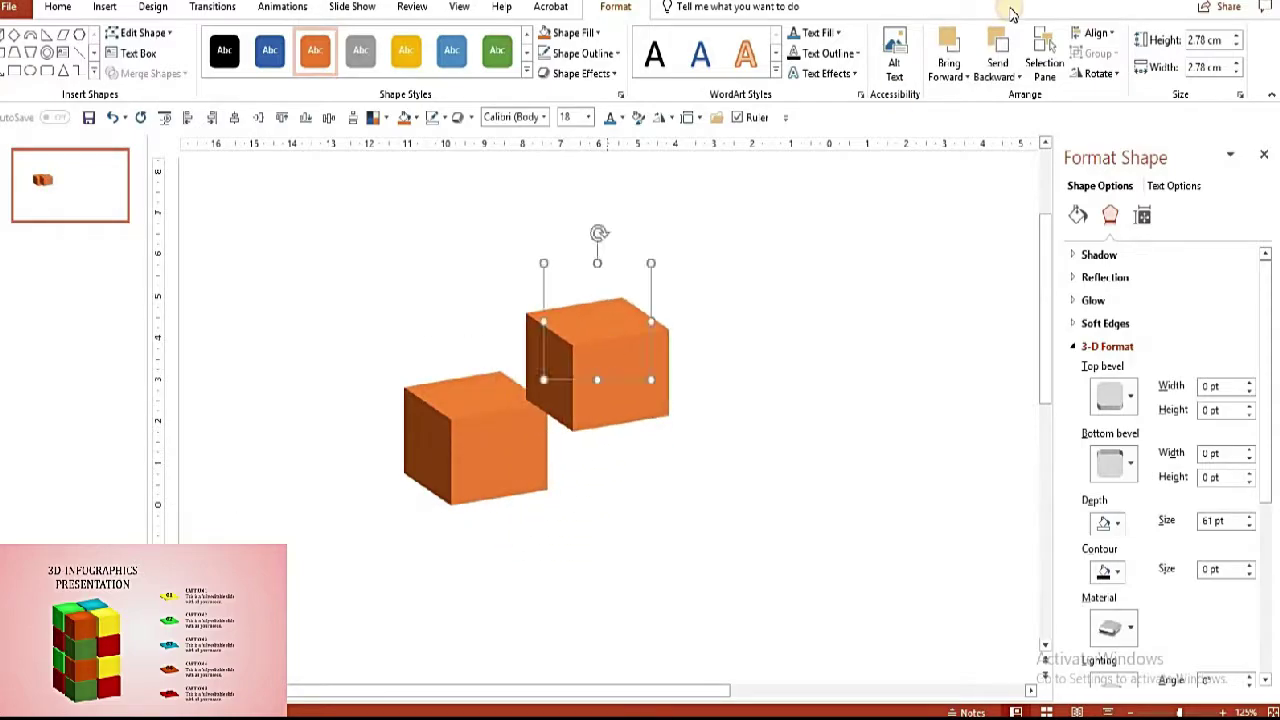
{"action": "left_click", "coordinate": [1008, 97]}
{"action": "mouse_move", "coordinate": [560, 411]}
{"action": "left_mouse_down"}
{"action": "mouse_move", "coordinate": [572, 436]}
{"action": "mouse_move", "coordinate": [514, 445]}
{"action": "left_mouse_up"}
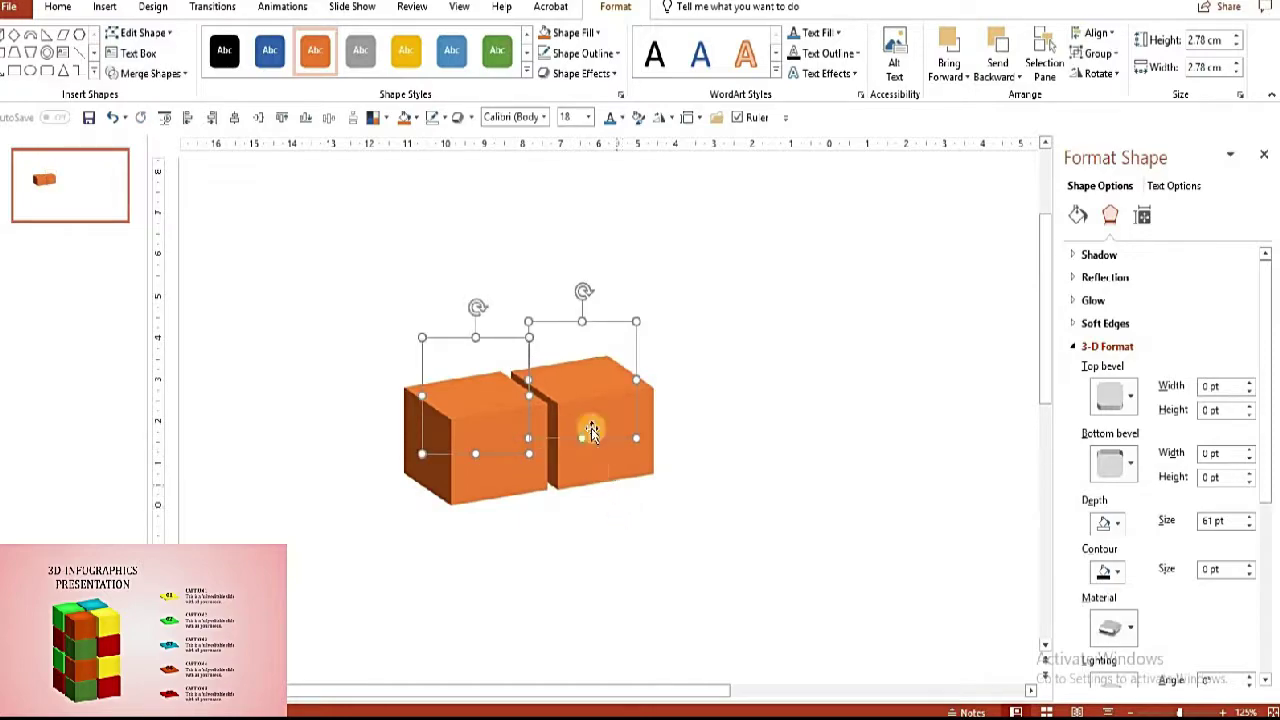
{"action": "mouse_move", "coordinate": [586, 423]}
{"action": "left_mouse_down"}
{"action": "mouse_move", "coordinate": [621, 523]}
{"action": "mouse_move", "coordinate": [622, 478]}
{"action": "left_mouse_up"}
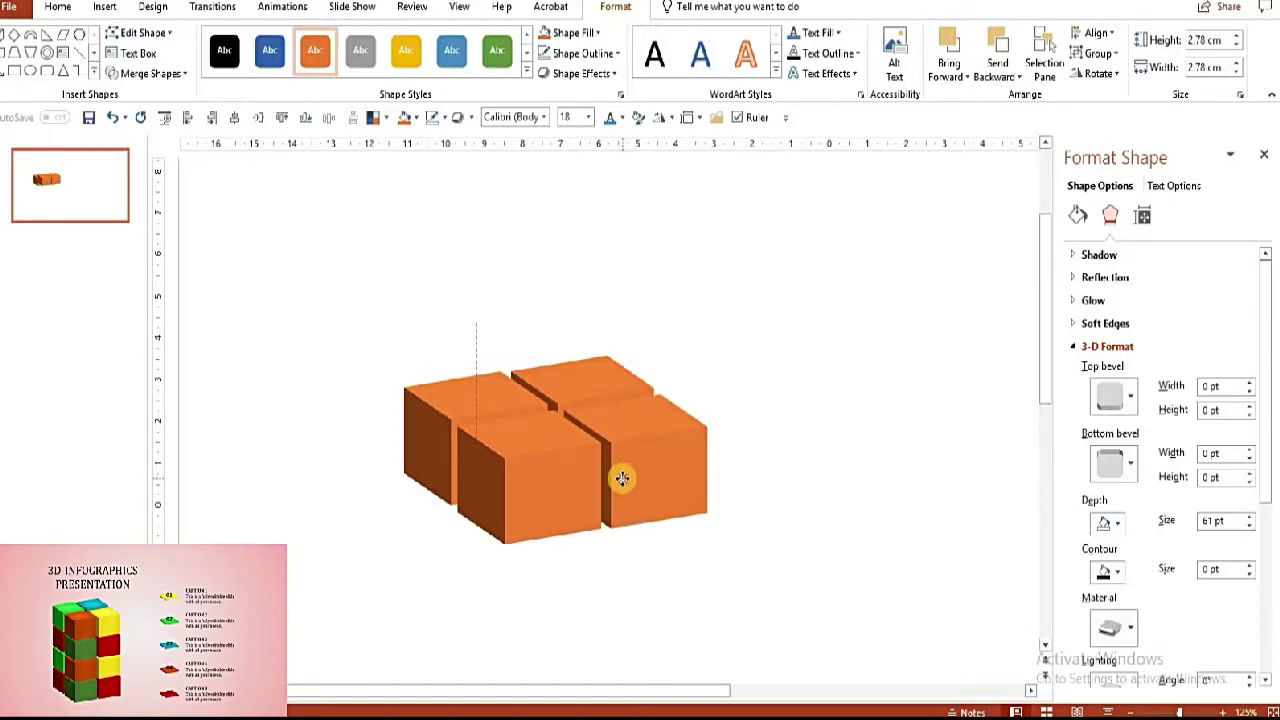
- Duplicate the four-cube layer below the originals and group the copy
{"action": "left_click", "coordinate": [760, 483]}
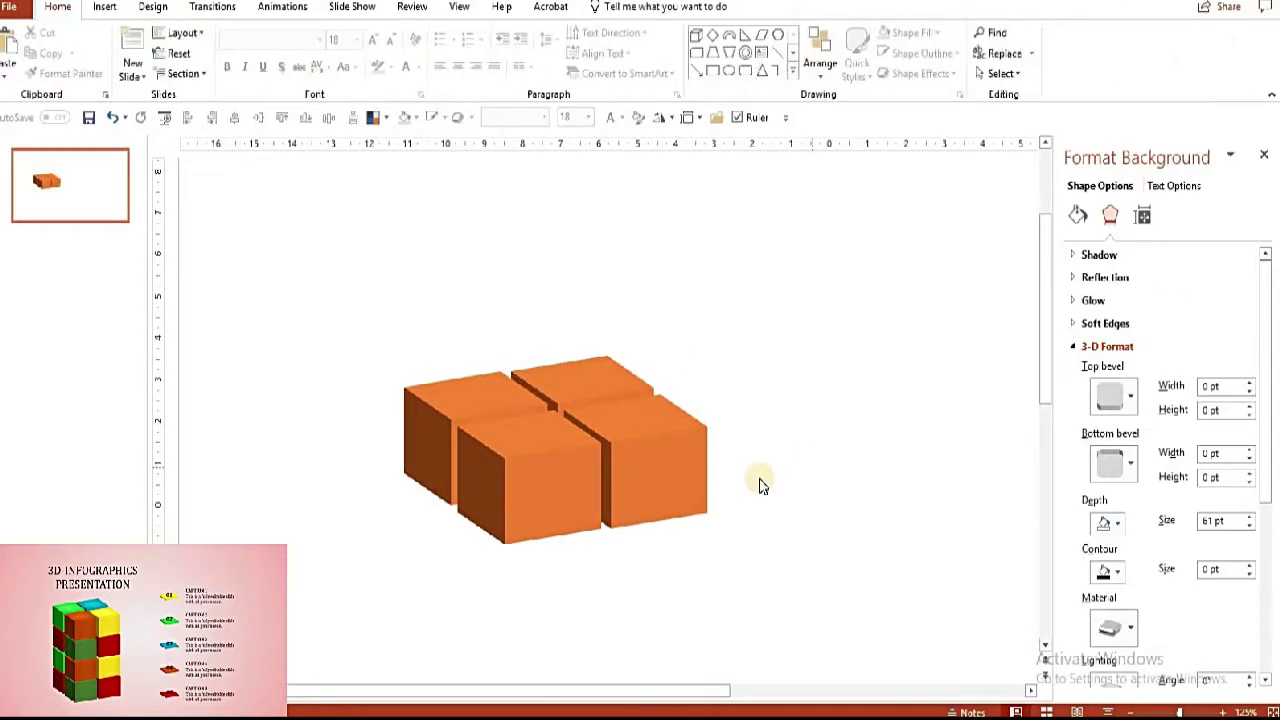
{"action": "scroll", "coordinate": [731, 466], "scroll_direction": "down", "scroll_amount": 2}
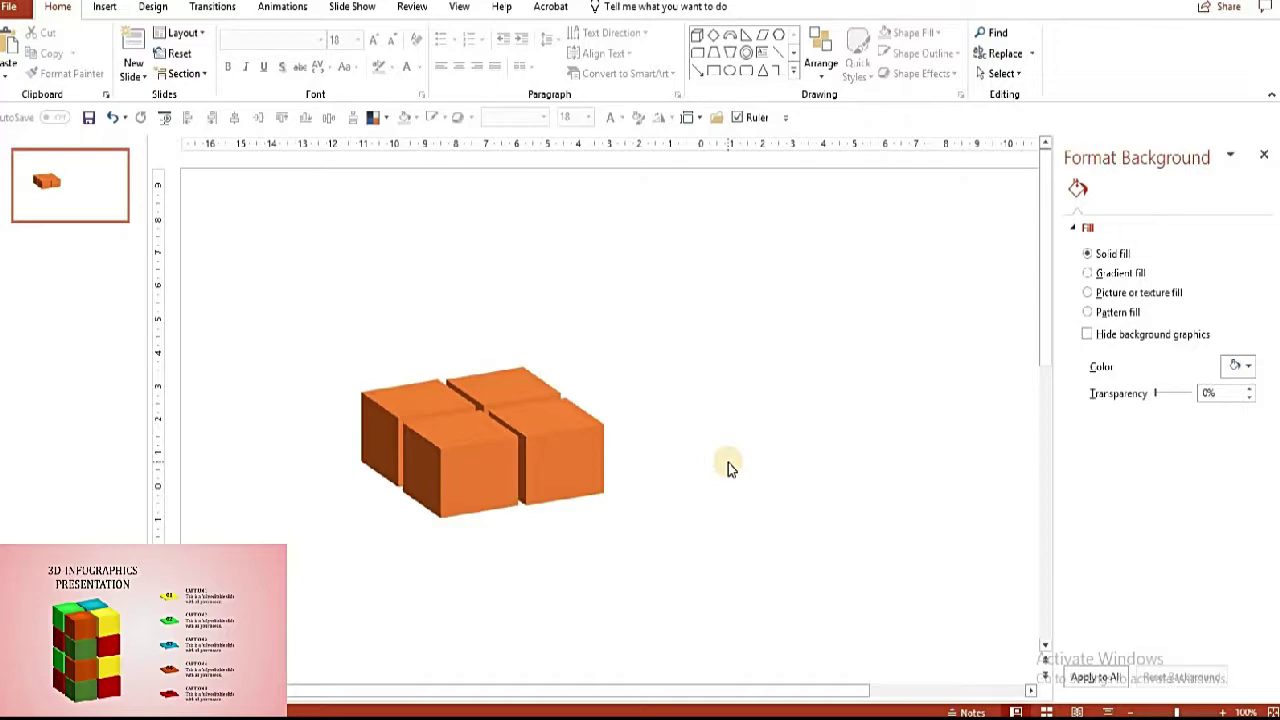
{"action": "left_click_drag", "start_coordinate": [694, 566], "coordinate": [300, 298]}
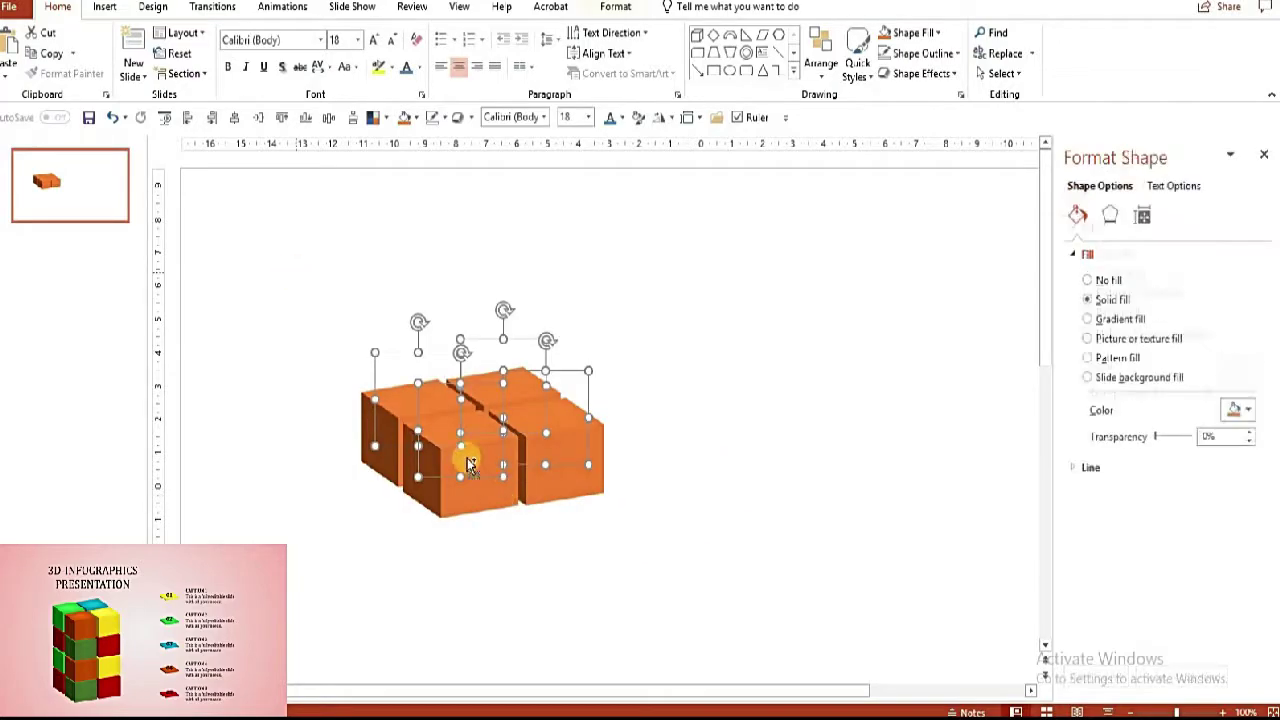
{"action": "left_click_drag", "start_coordinate": [468, 462], "coordinate": [512, 535]}
{"action": "key", "text": "ctrl+g"}
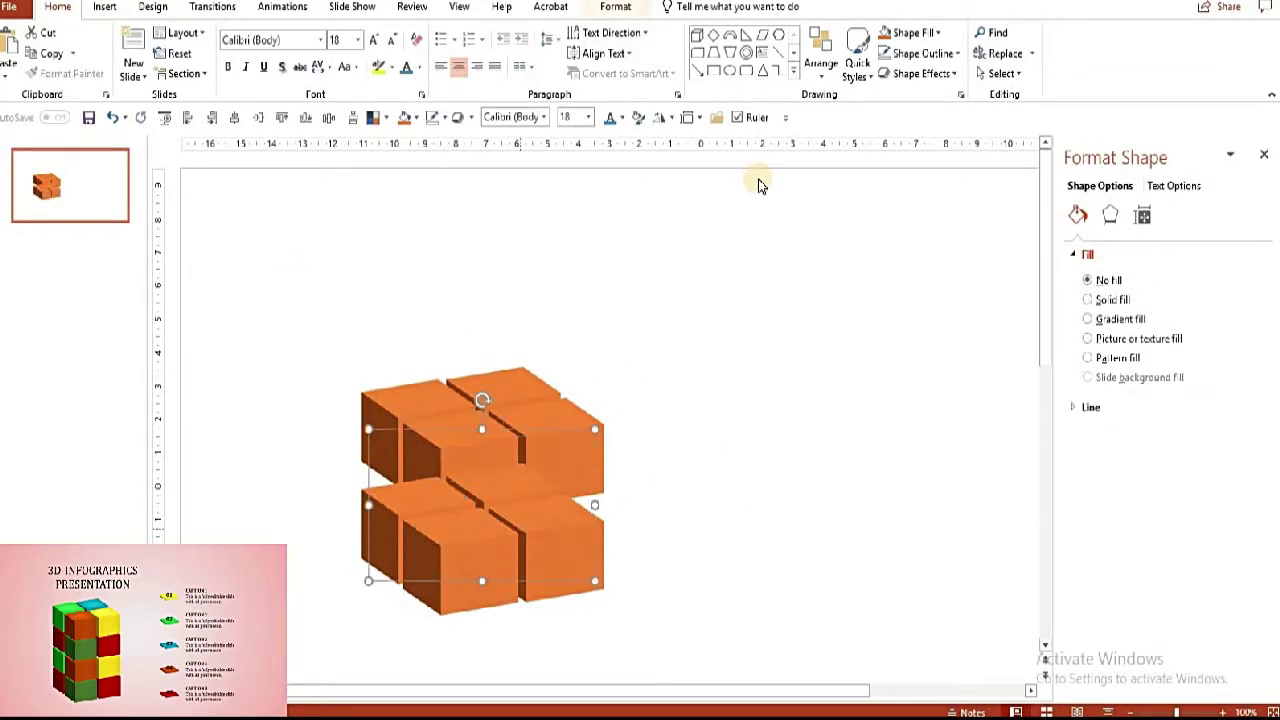
- Send the copied layer backward, fit it under the top layer, and ungroup it
{"action": "left_click", "coordinate": [616, 7]}
{"action": "left_click", "coordinate": [998, 72]}
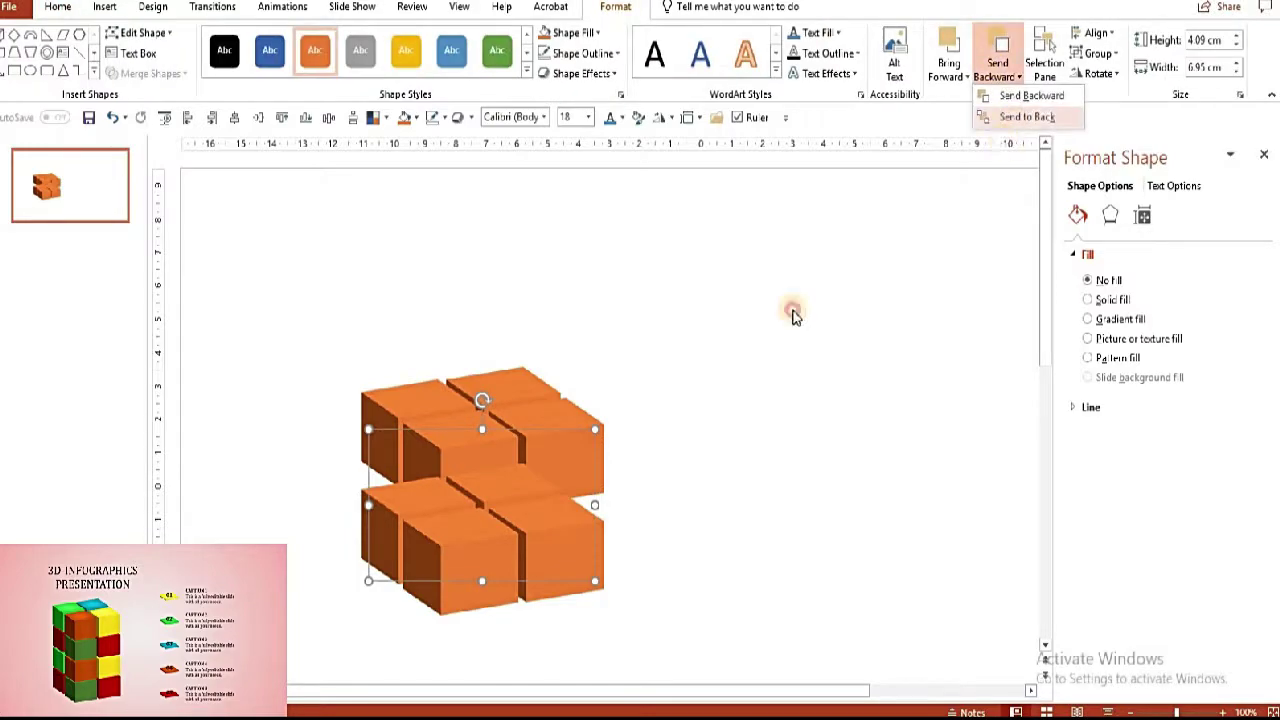
{"action": "left_click", "coordinate": [1014, 114]}
{"action": "left_click_drag", "start_coordinate": [480, 545], "coordinate": [487, 528]}
{"action": "scroll", "coordinate": [621, 548], "scroll_direction": "up", "scroll_amount": 5}
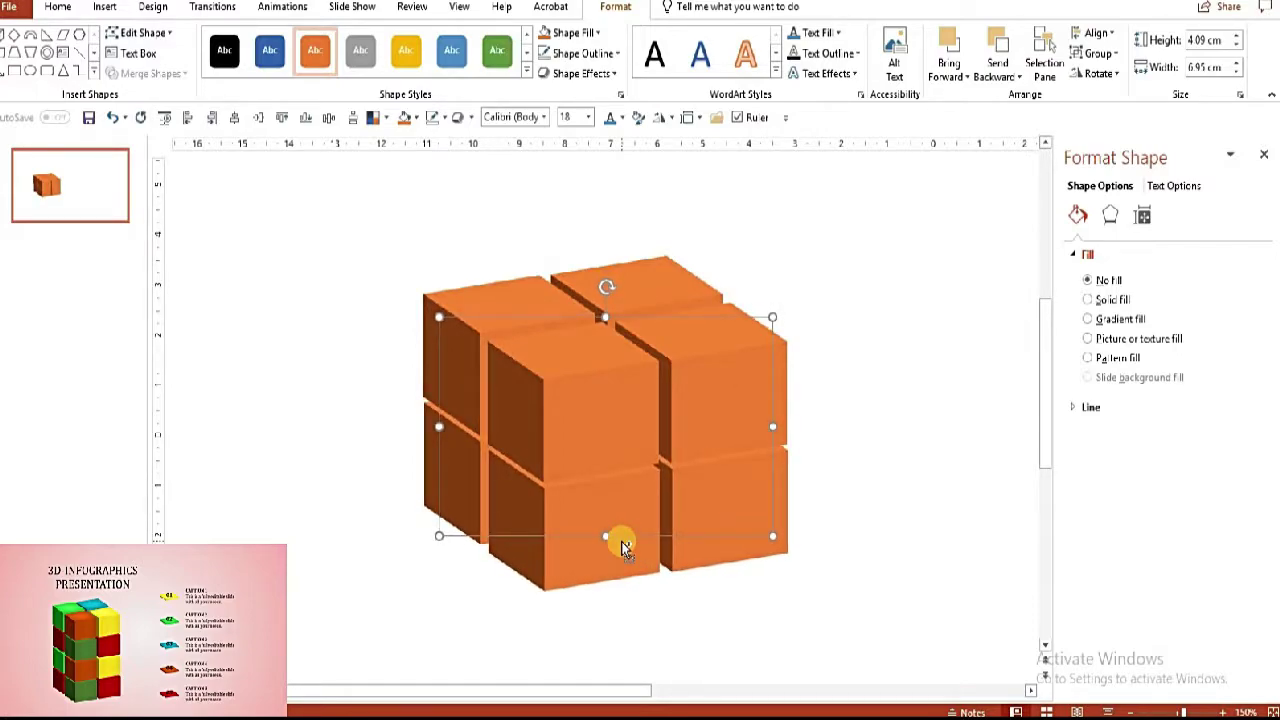
{"action": "key", "text": "ctrl+shift+g"}
{"action": "left_click", "coordinate": [820, 277]}
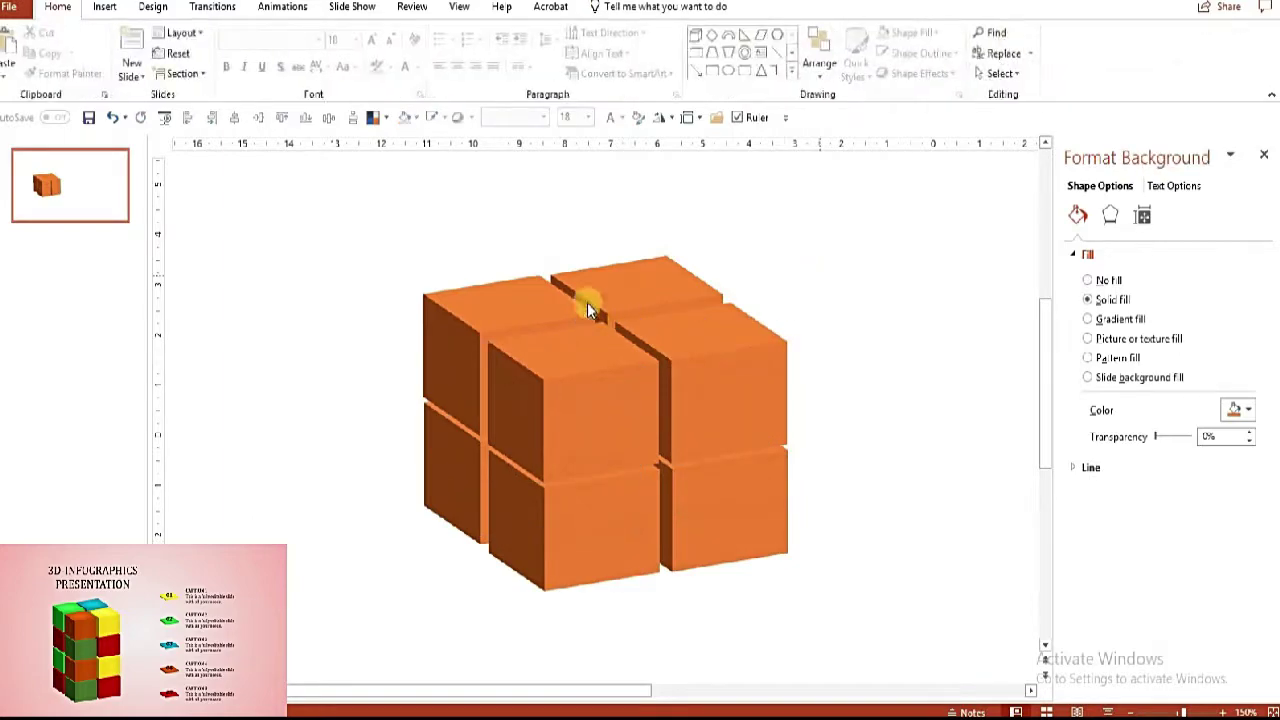
- Give the top-left piece a dark blue radial gradient and the top-back piece an orange one
{"action": "left_click", "coordinate": [522, 308]}
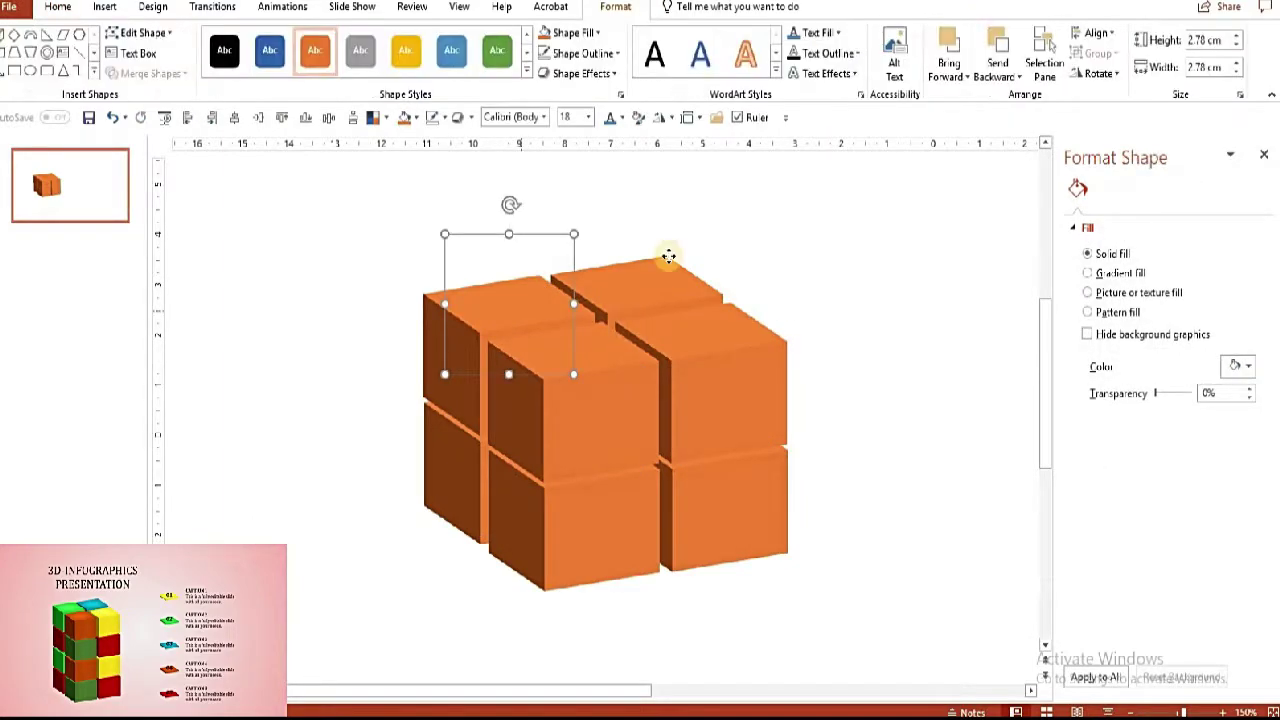
{"action": "left_click", "coordinate": [588, 32]}
{"action": "left_click", "coordinate": [598, 70]}
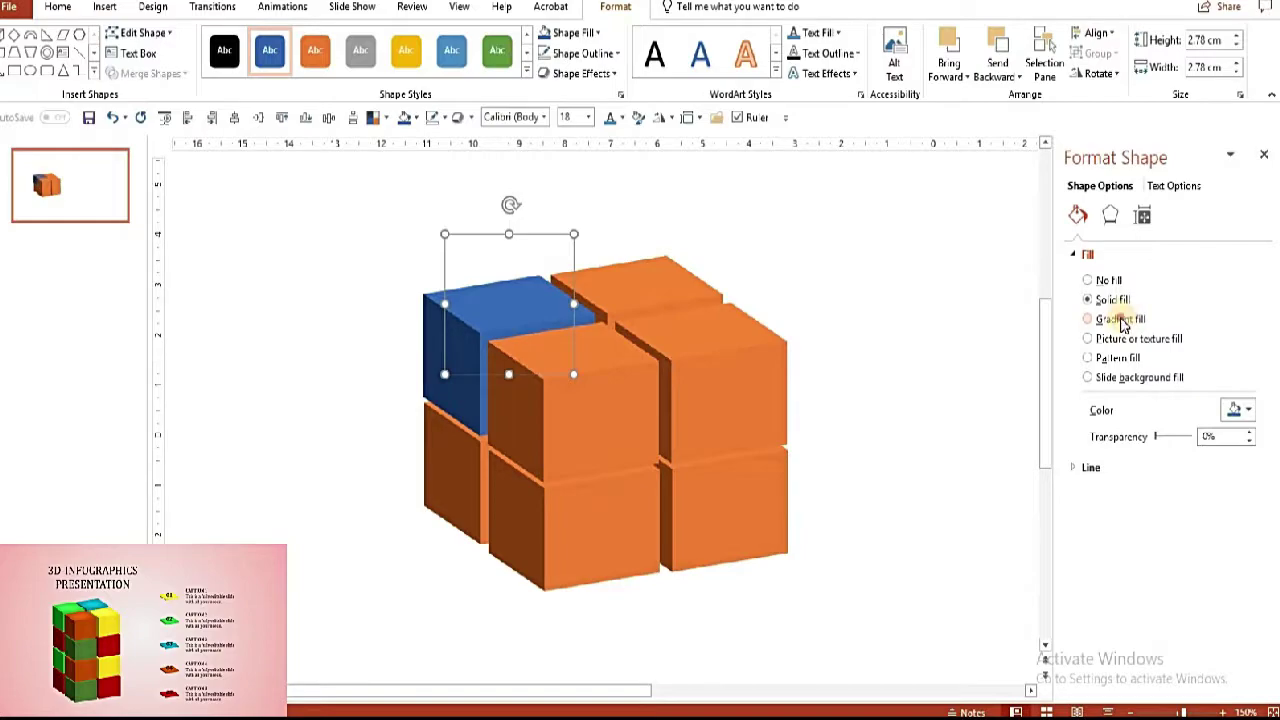
{"action": "left_click", "coordinate": [1088, 319]}
{"action": "left_click", "coordinate": [1237, 412]}
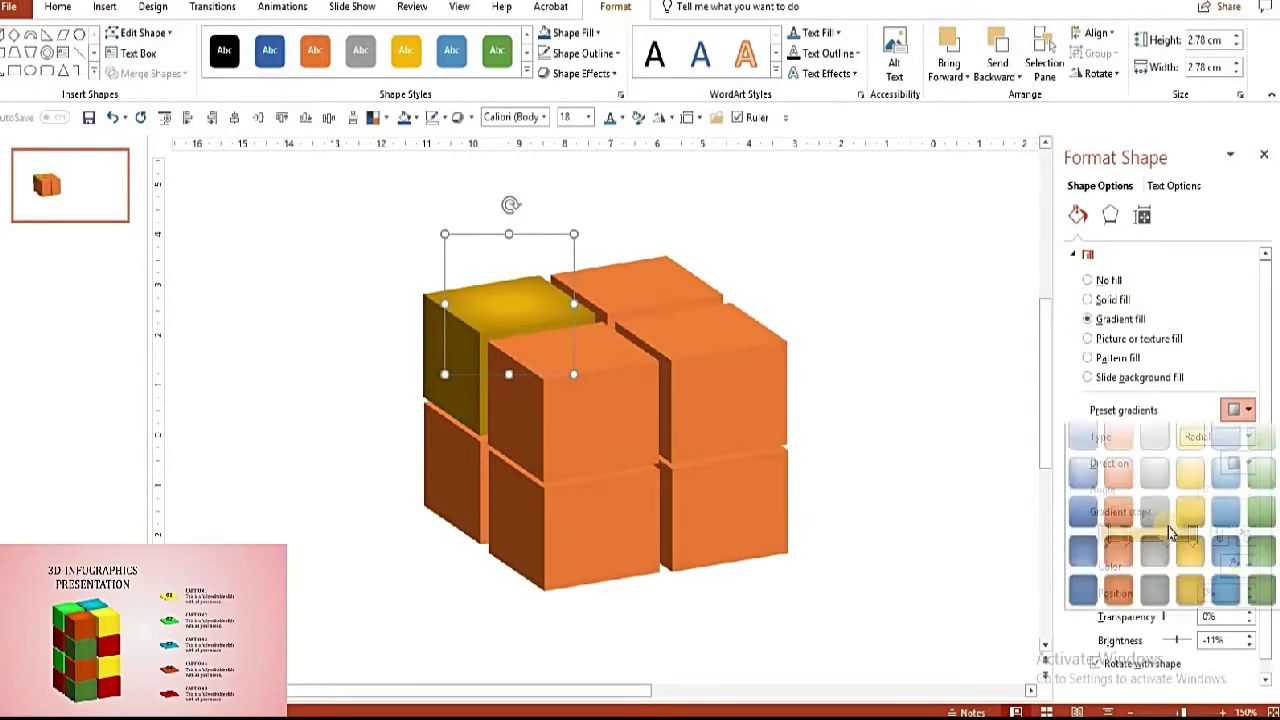
{"action": "left_click", "coordinate": [1088, 598]}
{"action": "left_click", "coordinate": [625, 287]}
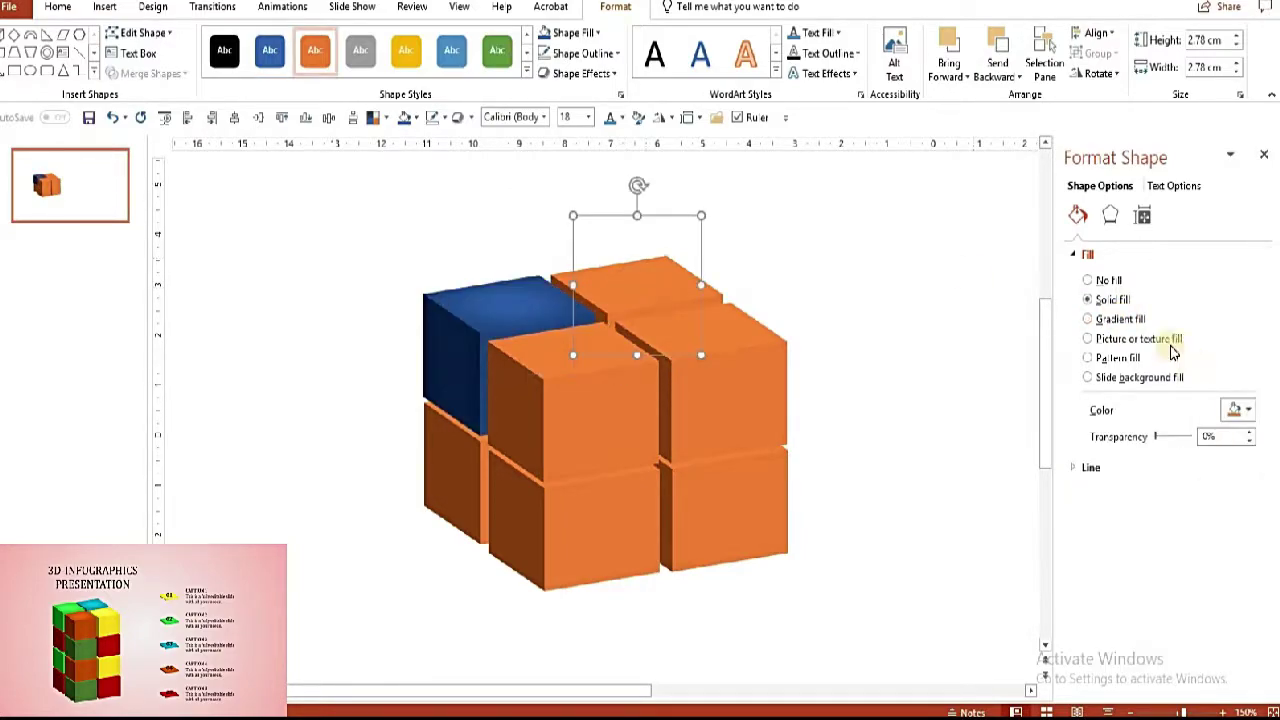
{"action": "left_click", "coordinate": [1088, 319]}
{"action": "left_click", "coordinate": [1237, 410]}
{"action": "left_click", "coordinate": [1114, 591]}
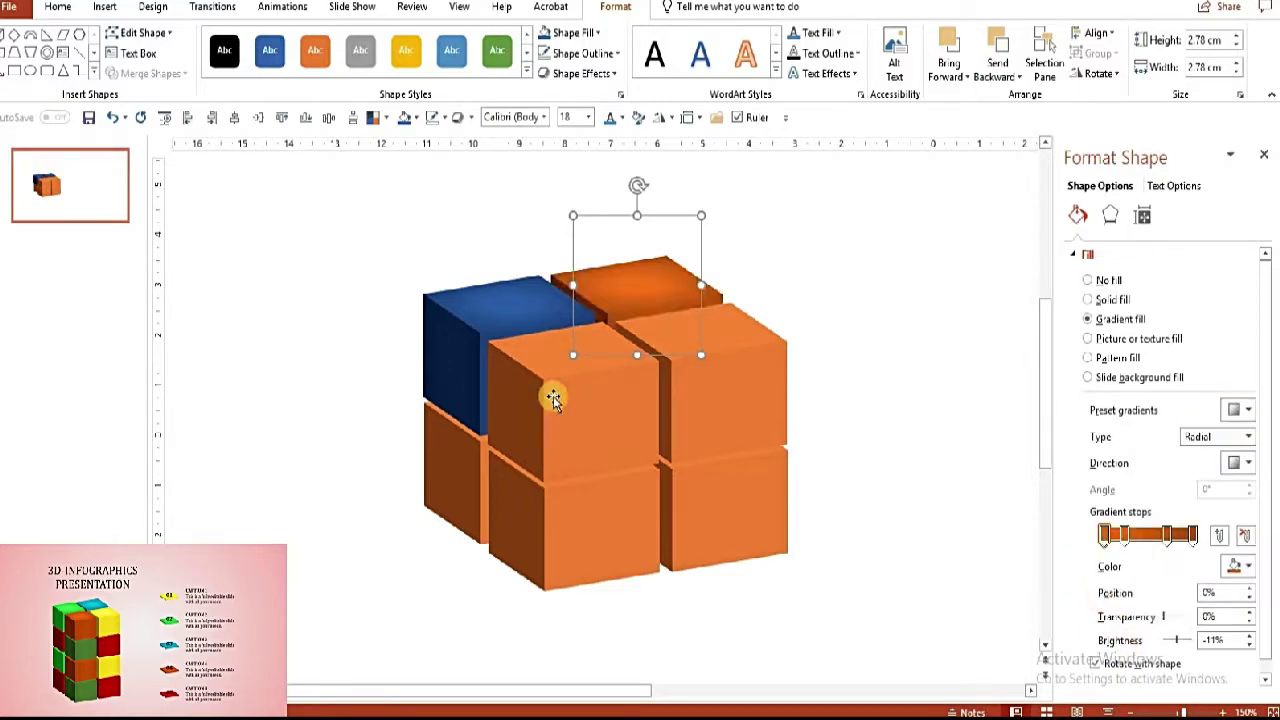
- Apply grey and gold radial preset gradients to the front upper and right upper pieces
{"action": "left_click", "coordinate": [553, 398]}
{"action": "left_click", "coordinate": [1088, 319]}
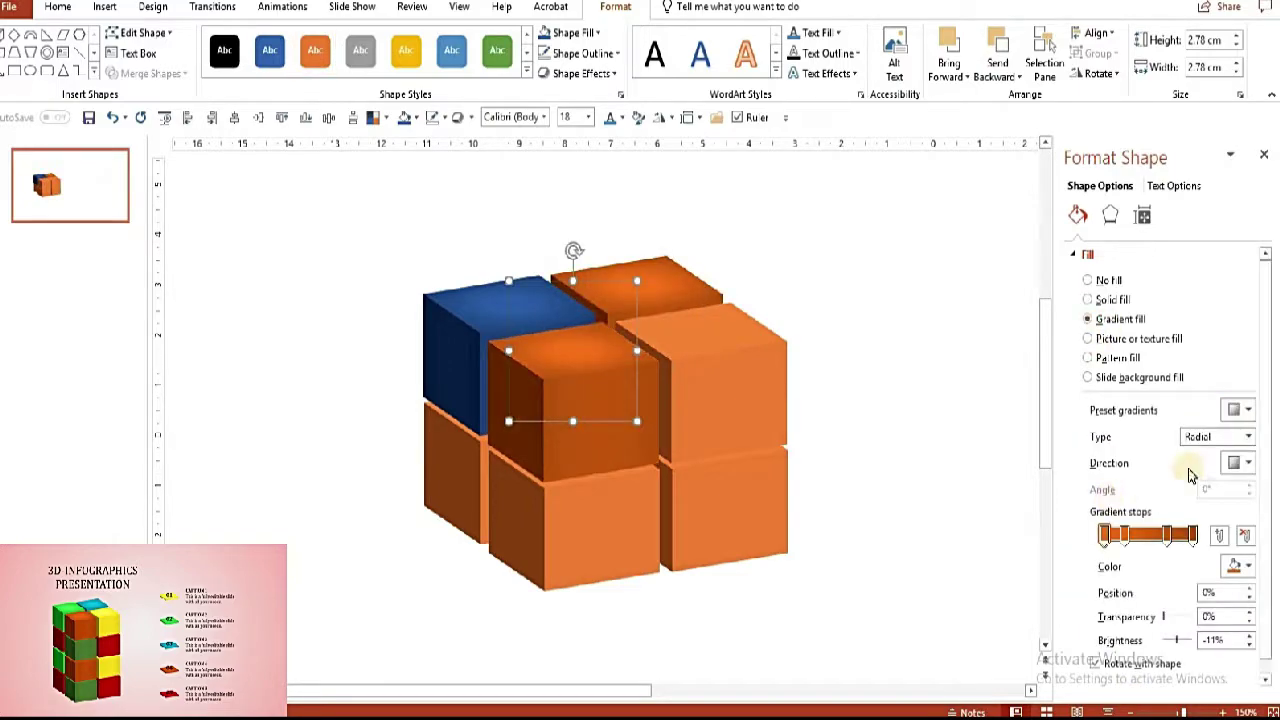
{"action": "left_click", "coordinate": [1239, 408]}
{"action": "left_click", "coordinate": [1152, 595]}
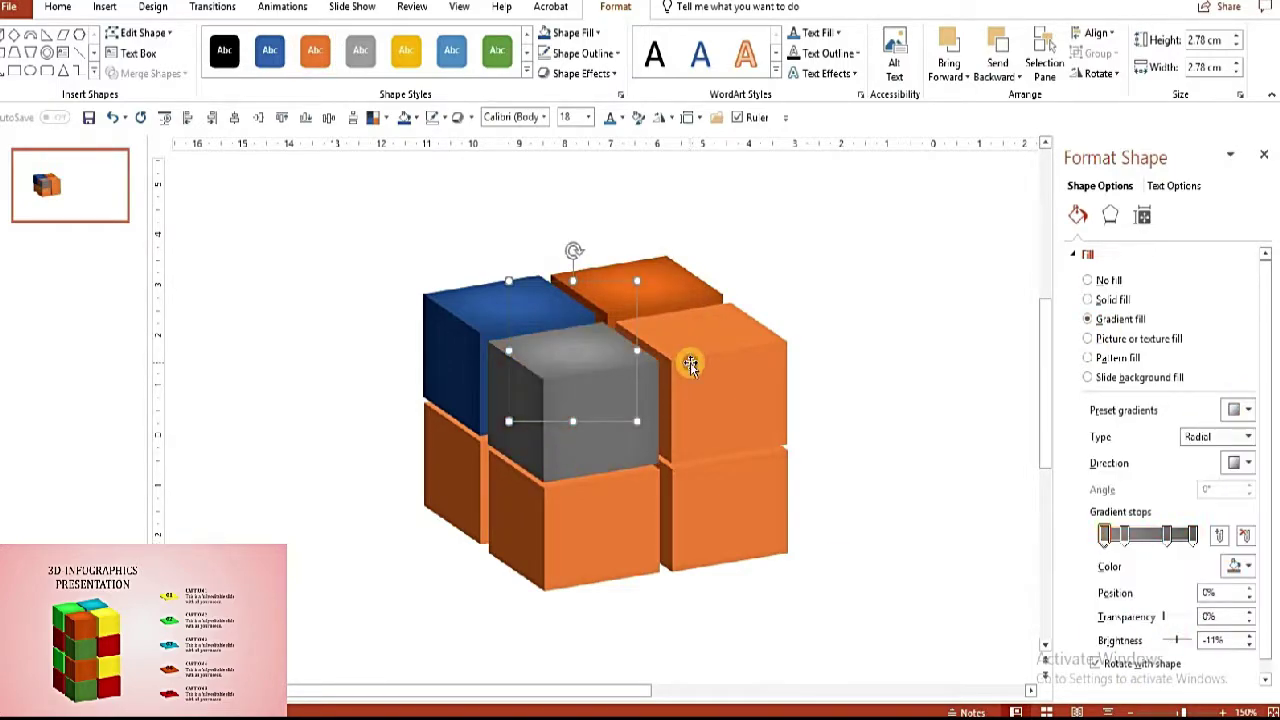
{"action": "left_click", "coordinate": [690, 365]}
{"action": "left_click", "coordinate": [1088, 319]}
{"action": "left_click", "coordinate": [1237, 410]}
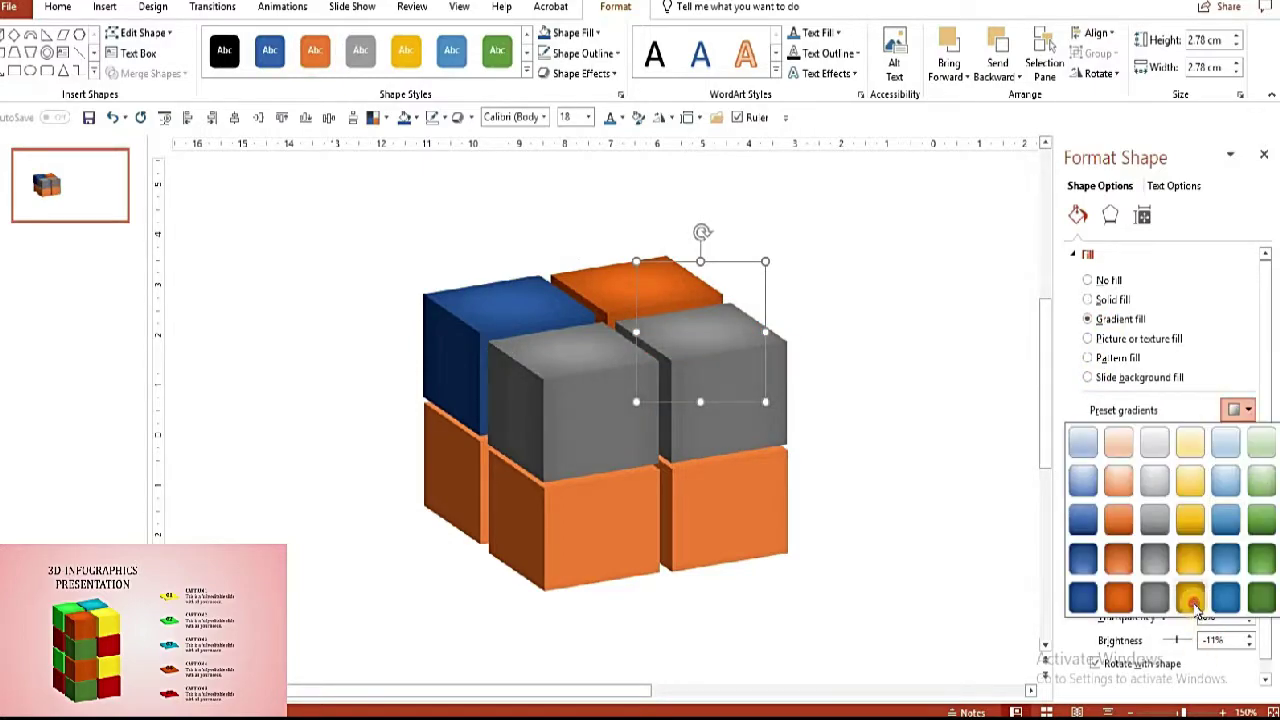
{"action": "left_click", "coordinate": [1191, 598]}
- Apply blue and green radial preset gradients to the lower-left and front lower pieces
{"action": "left_click", "coordinate": [522, 472]}
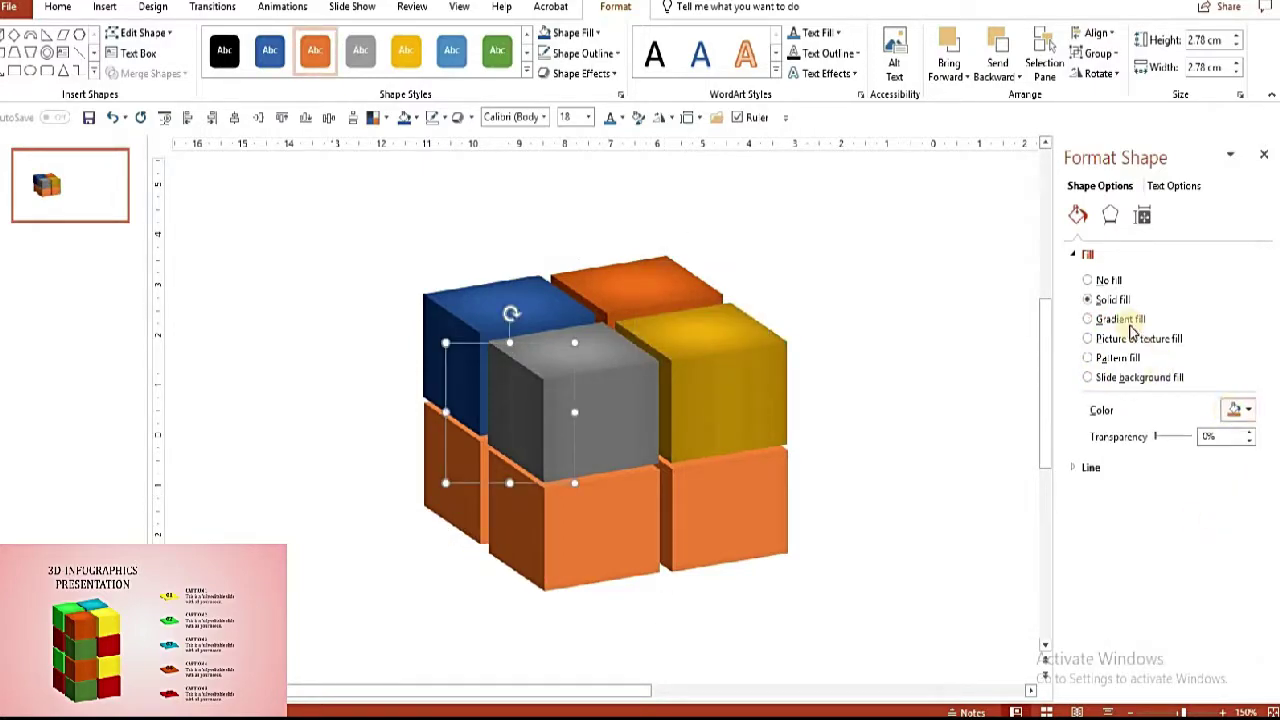
{"action": "left_click", "coordinate": [1120, 319]}
{"action": "left_click", "coordinate": [1240, 410]}
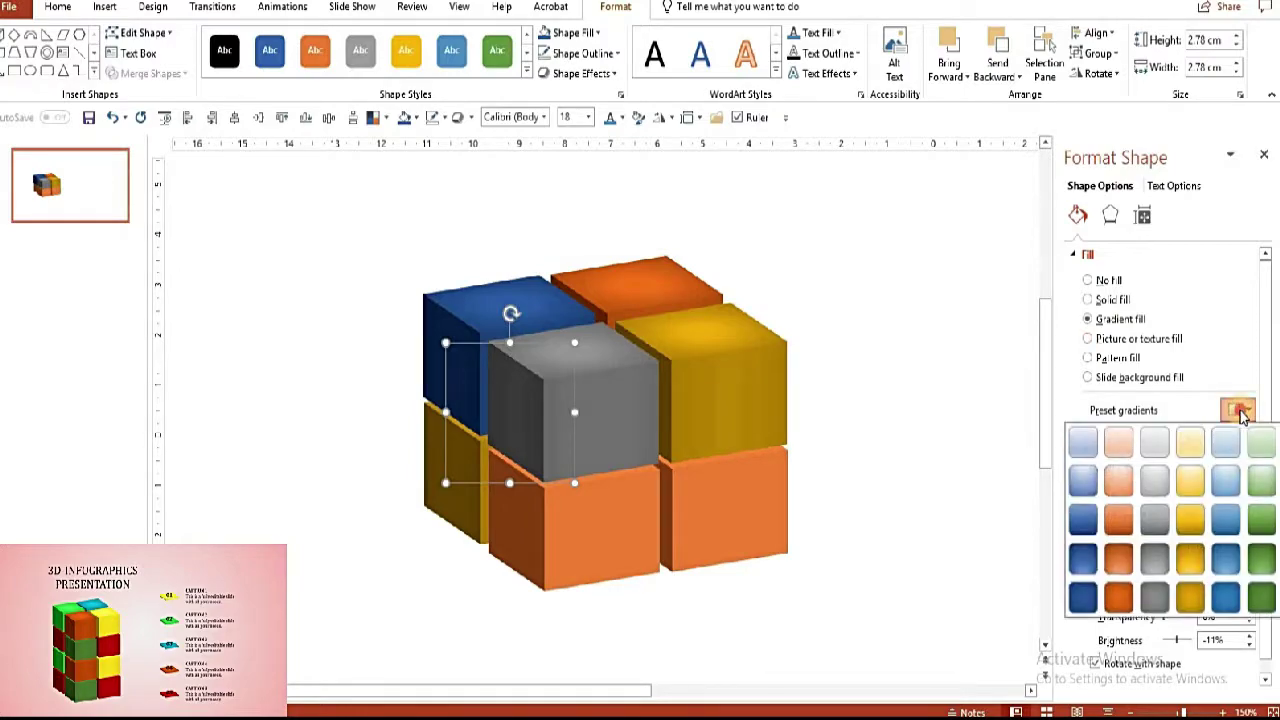
{"action": "left_click", "coordinate": [1226, 596]}
{"action": "left_click", "coordinate": [632, 537]}
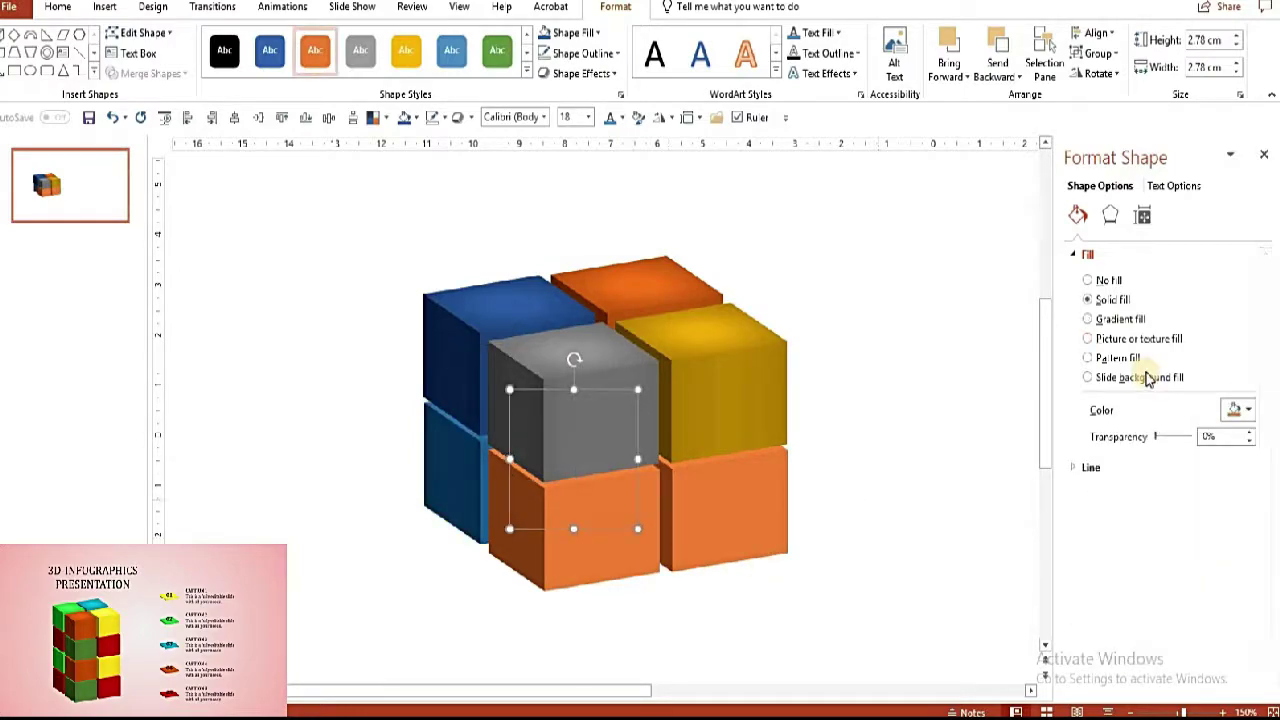
{"action": "left_click", "coordinate": [1110, 320]}
{"action": "left_click", "coordinate": [1240, 410]}
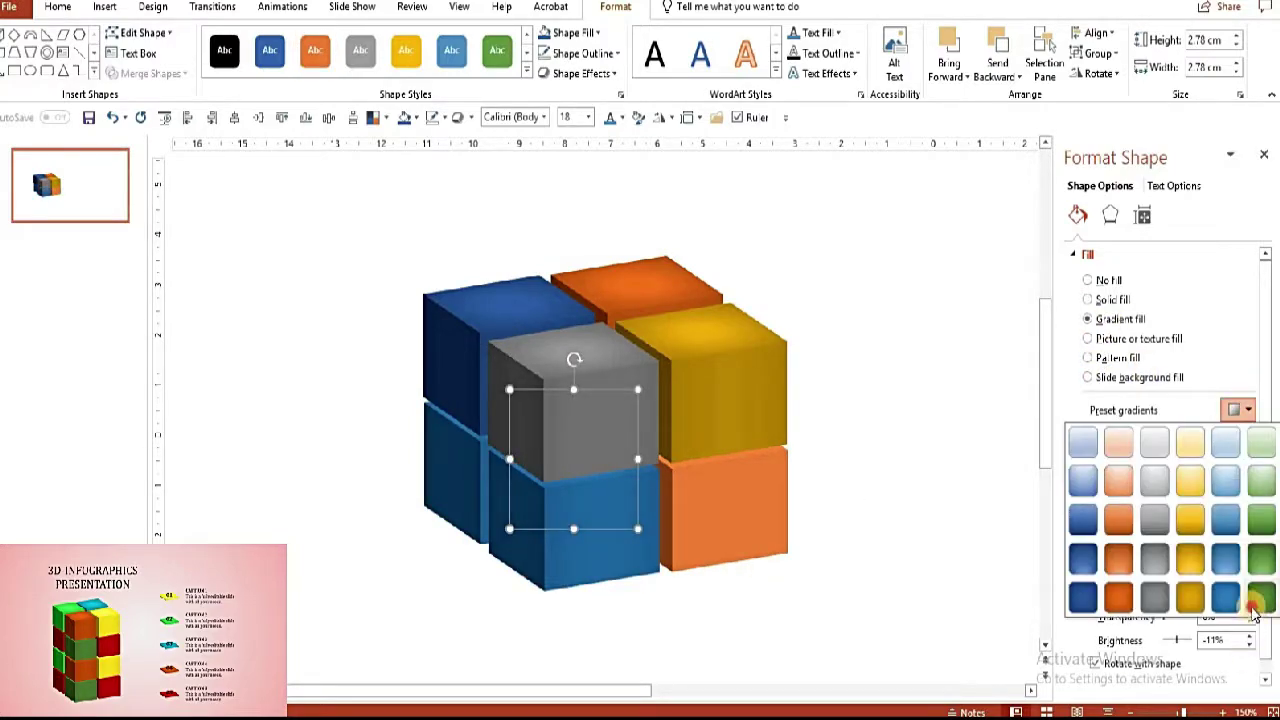
{"action": "left_click", "coordinate": [1256, 598]}
- Give the right lower piece an orange radial preset gradient
{"action": "left_click", "coordinate": [750, 515]}
{"action": "left_click", "coordinate": [1100, 319]}
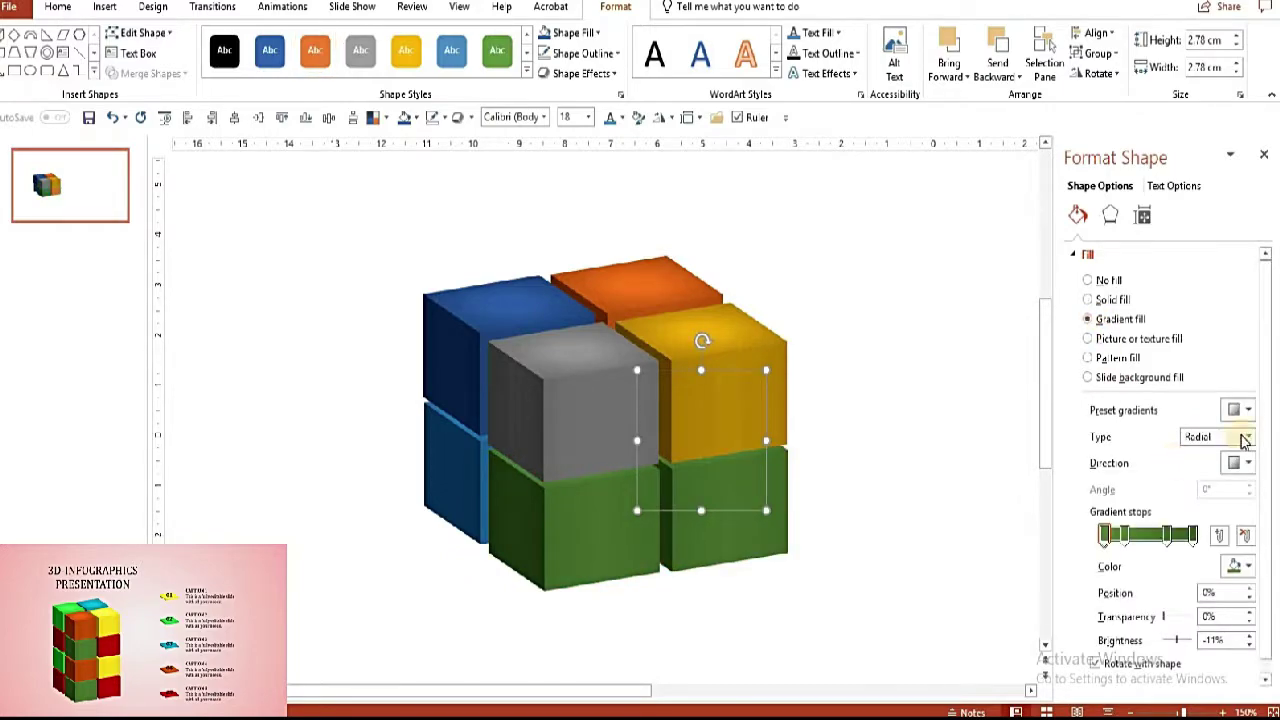
{"action": "left_click", "coordinate": [1246, 412]}
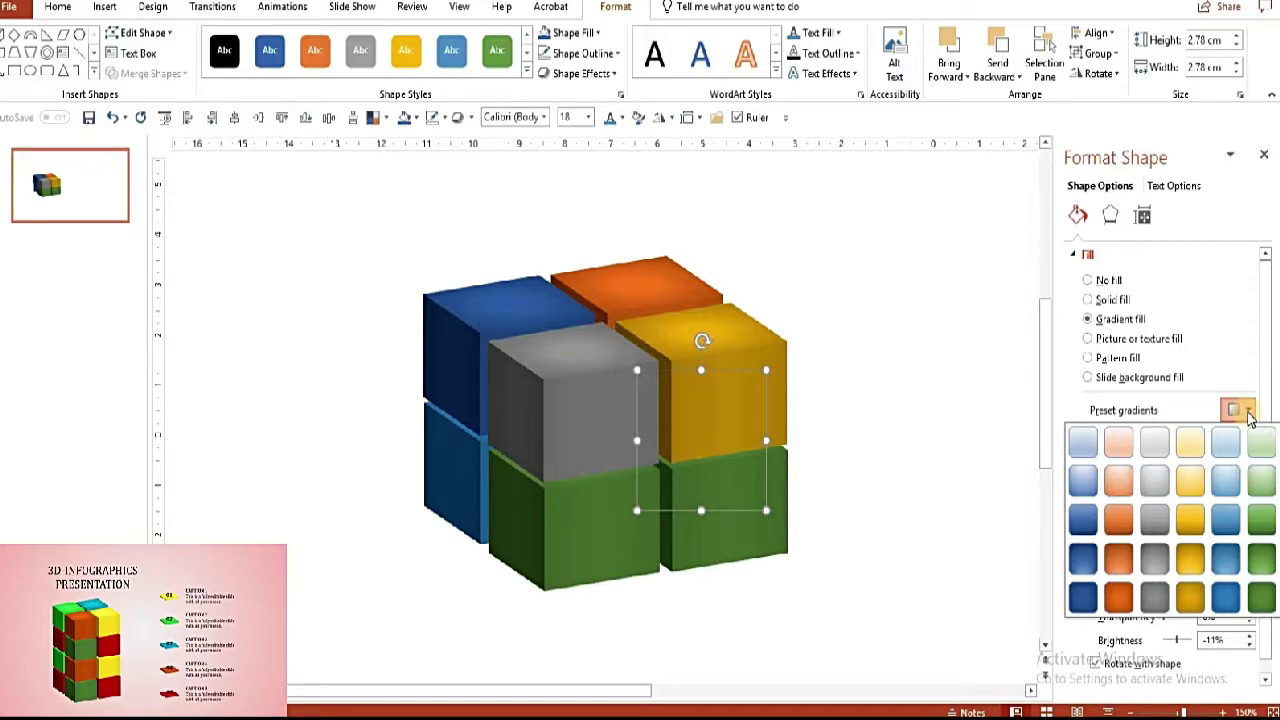
{"action": "left_click", "coordinate": [1222, 600]}
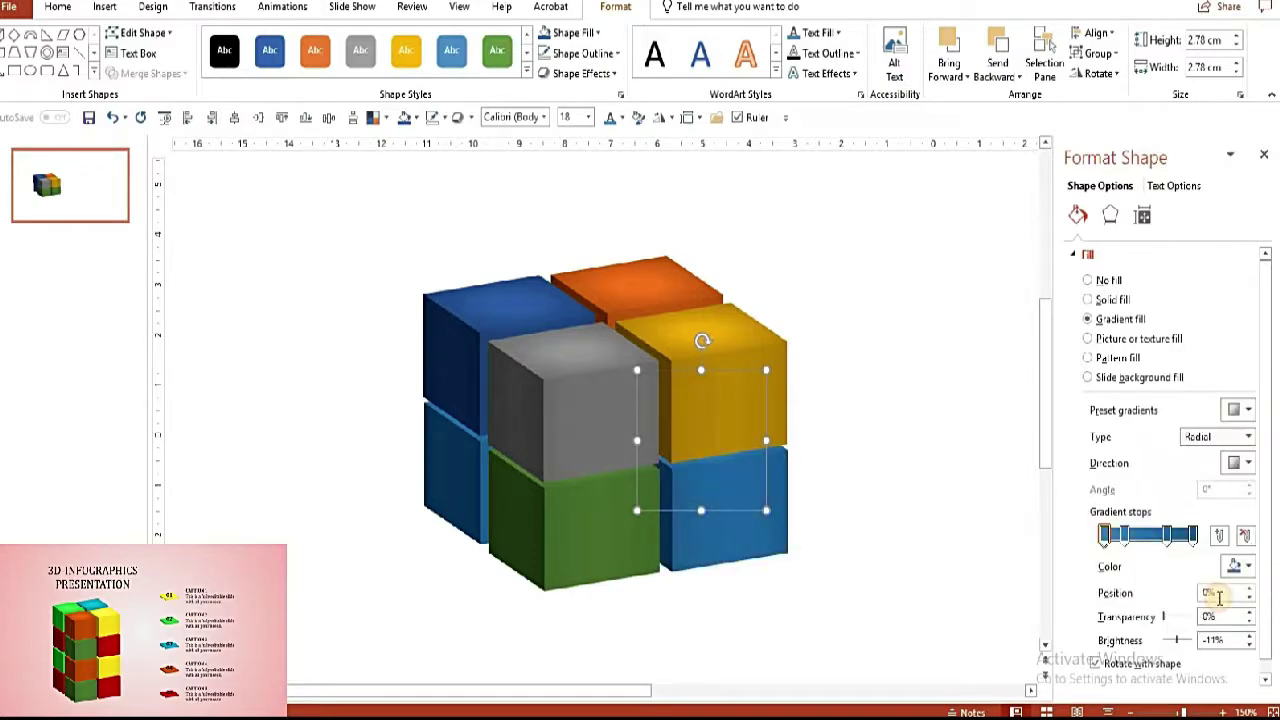
{"action": "left_click", "coordinate": [1246, 410]}
{"action": "left_click", "coordinate": [1131, 600]}
{"action": "left_click", "coordinate": [850, 385]}
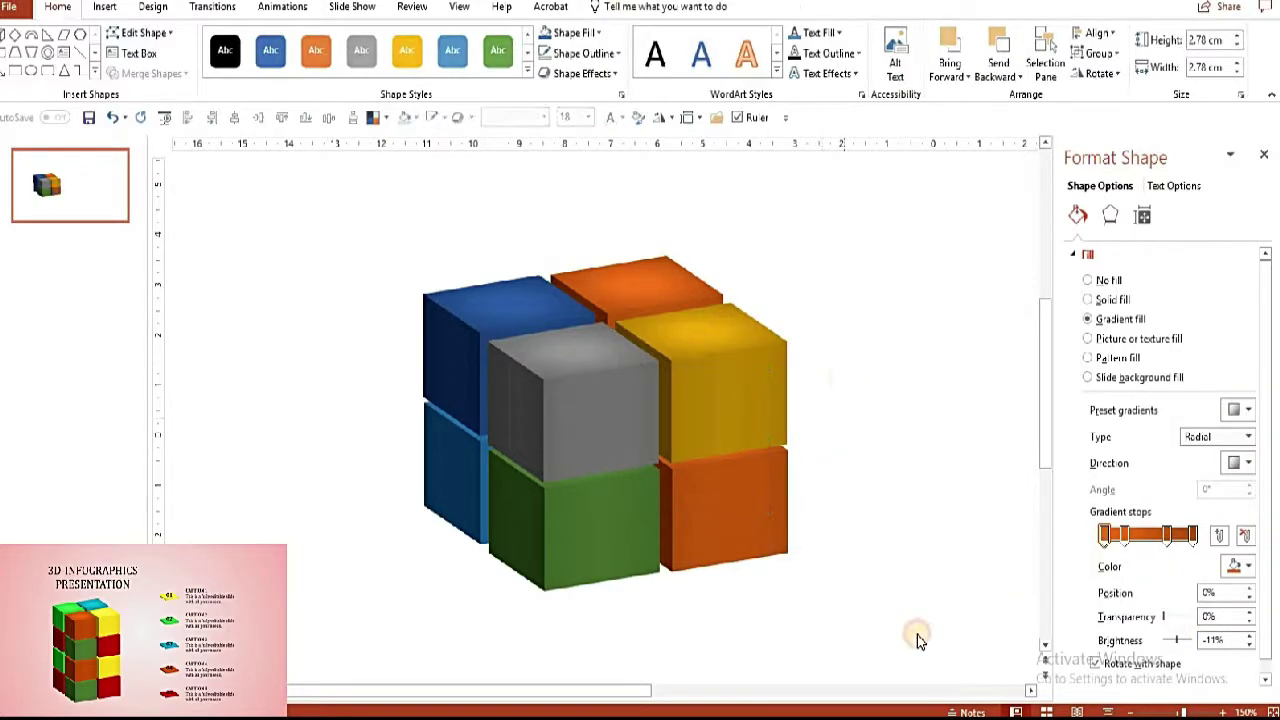
{"action": "left_click", "coordinate": [150, 7]}
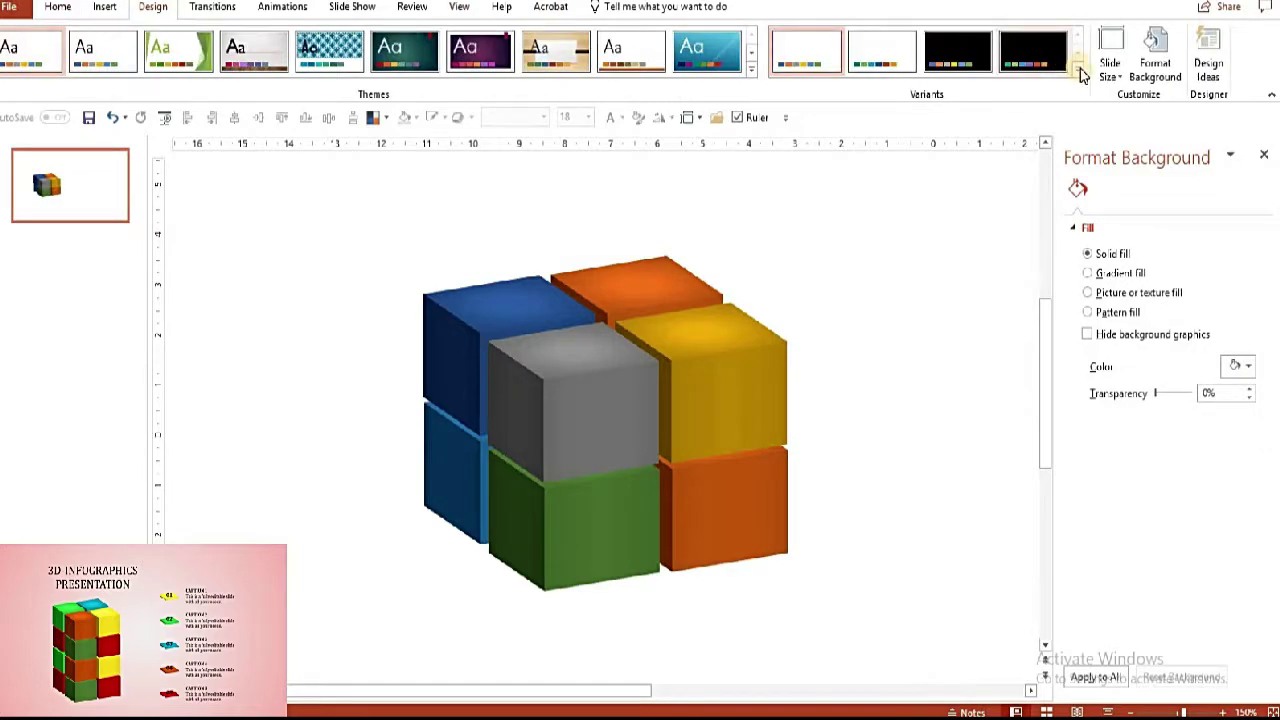
- Apply a brighter custom theme colour palette from Design Variants > Colors
{"action": "left_click", "coordinate": [1076, 72]}
{"action": "mouse_move", "coordinate": [1077, 88]}
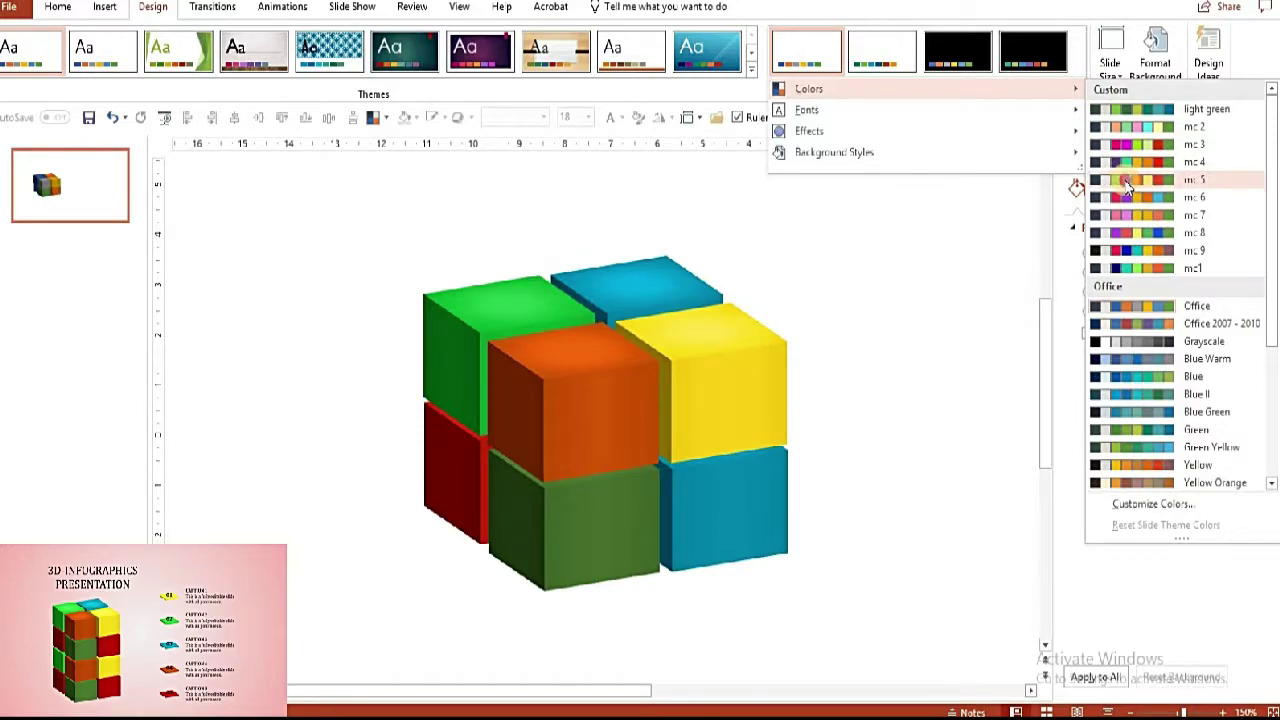
{"action": "left_click", "coordinate": [1127, 185]}
- Give the lower-right cube piece a red radial preset gradient
{"action": "left_click", "coordinate": [726, 491]}
{"action": "left_click", "coordinate": [1087, 319]}
{"action": "left_click", "coordinate": [1245, 411]}
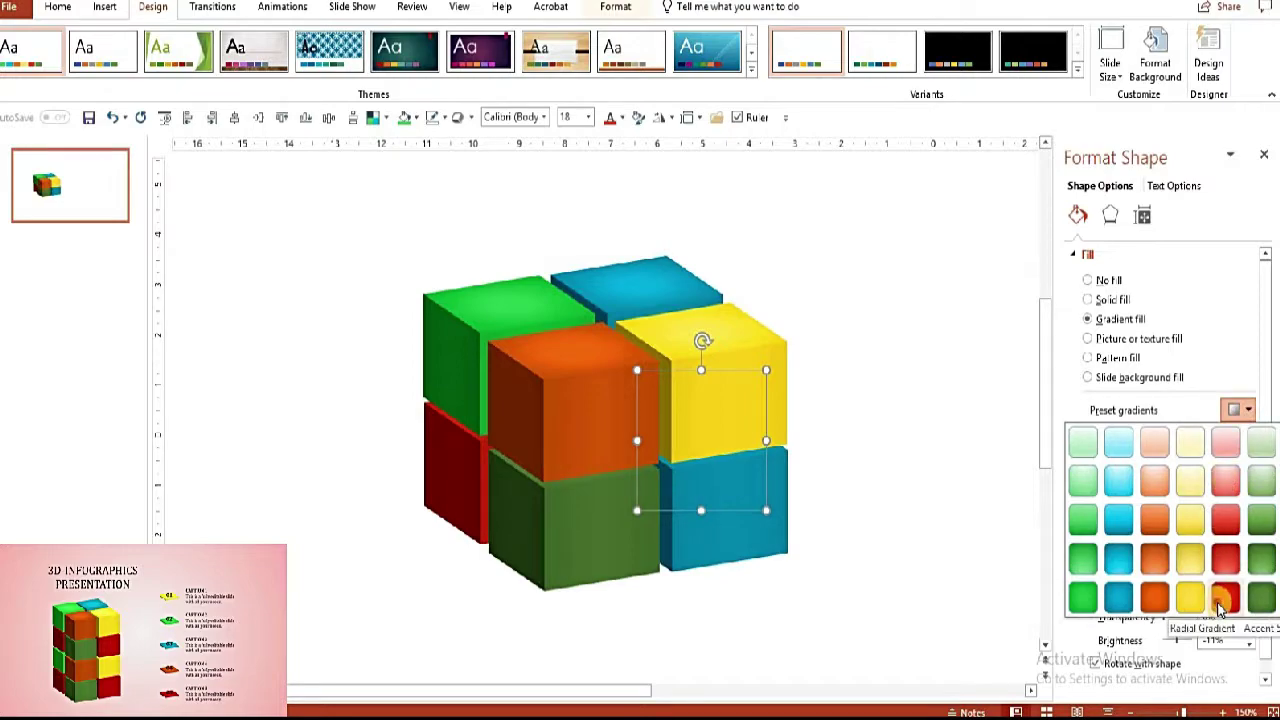
{"action": "left_click", "coordinate": [1222, 600]}
{"action": "scroll", "coordinate": [780, 588], "scroll_direction": "up", "scroll_amount": 5}
{"action": "scroll", "coordinate": [788, 580], "scroll_direction": "down", "scroll_amount": 5}
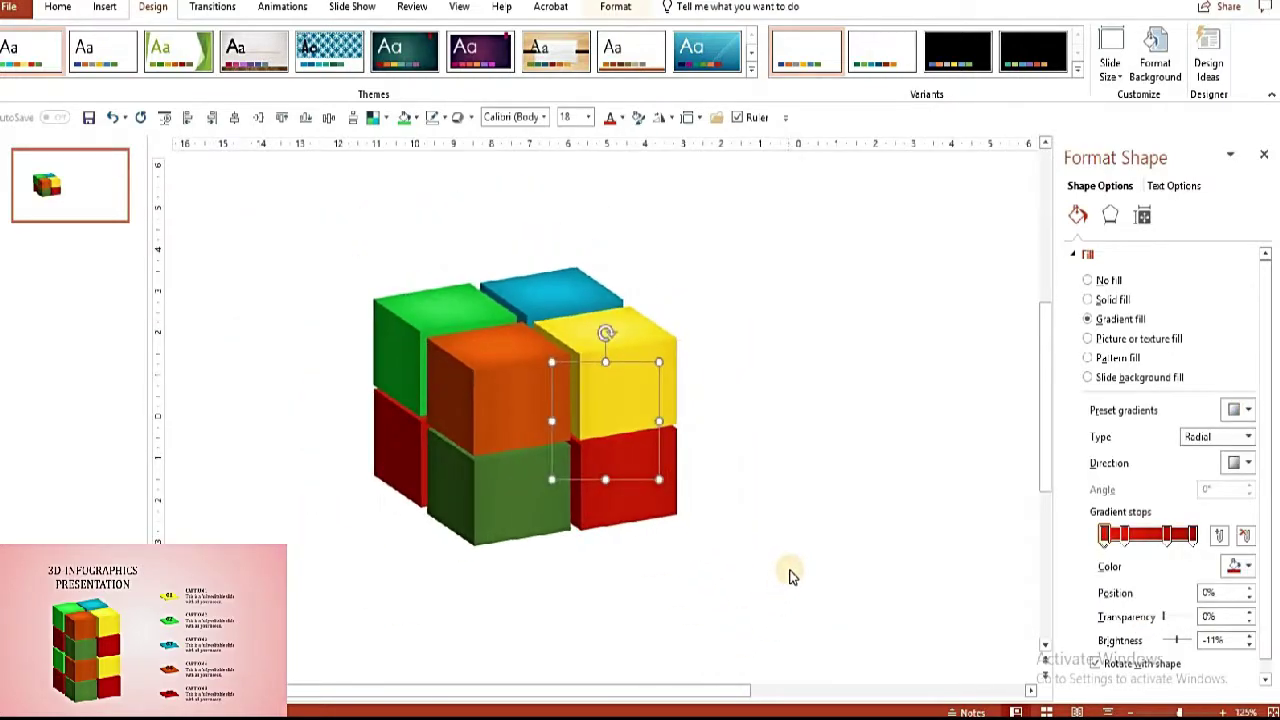
{"action": "scroll", "coordinate": [790, 574], "scroll_direction": "up", "scroll_amount": 2}
{"action": "scroll", "coordinate": [790, 572], "scroll_direction": "down", "scroll_amount": 2}
{"action": "left_click", "coordinate": [790, 570]}
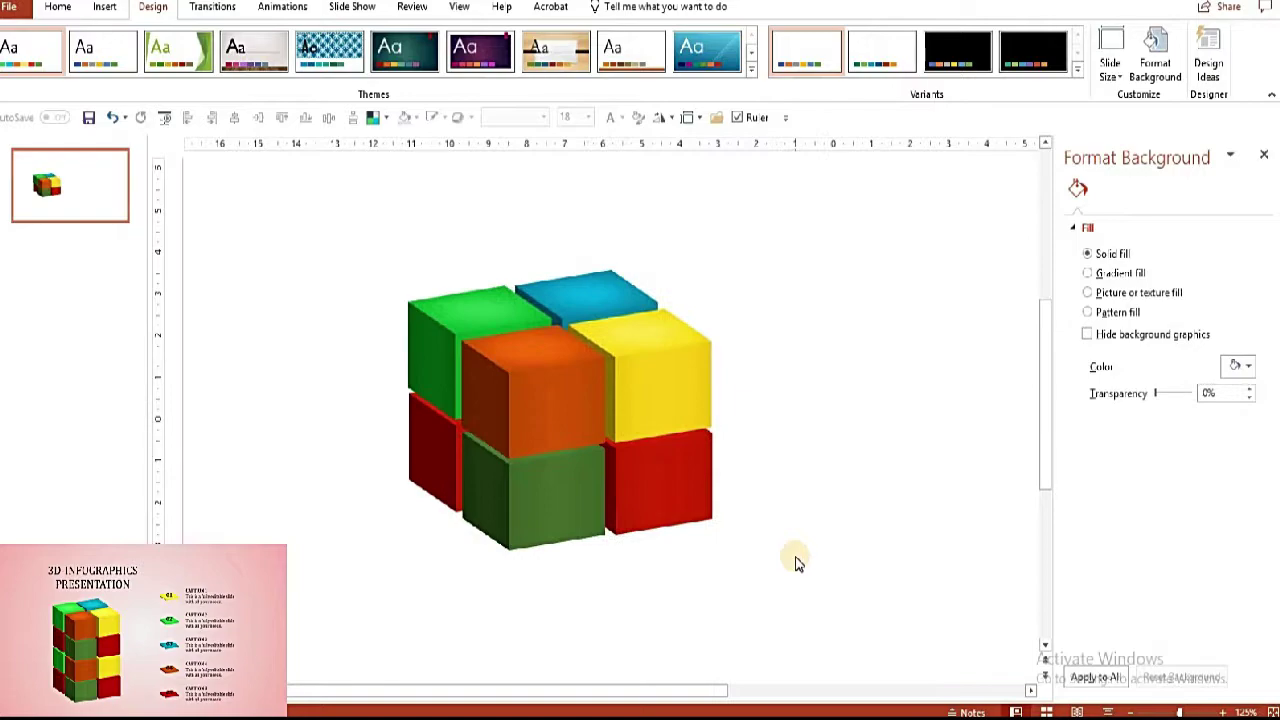
- Group all the cube pieces and rotate the group around its vertical axis
{"action": "scroll", "coordinate": [766, 546], "scroll_direction": "down", "scroll_amount": 4}
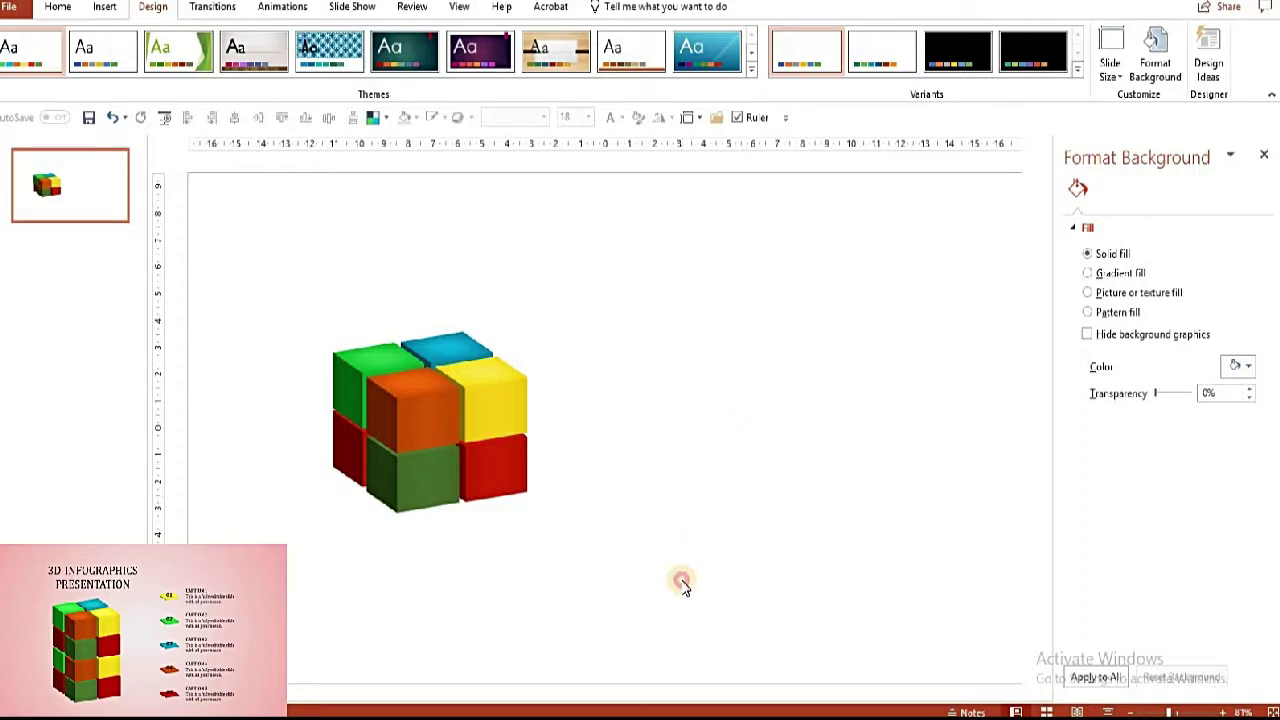
{"action": "left_click_drag", "start_coordinate": [682, 585], "coordinate": [228, 222]}
{"action": "key", "text": "ctrl+g"}
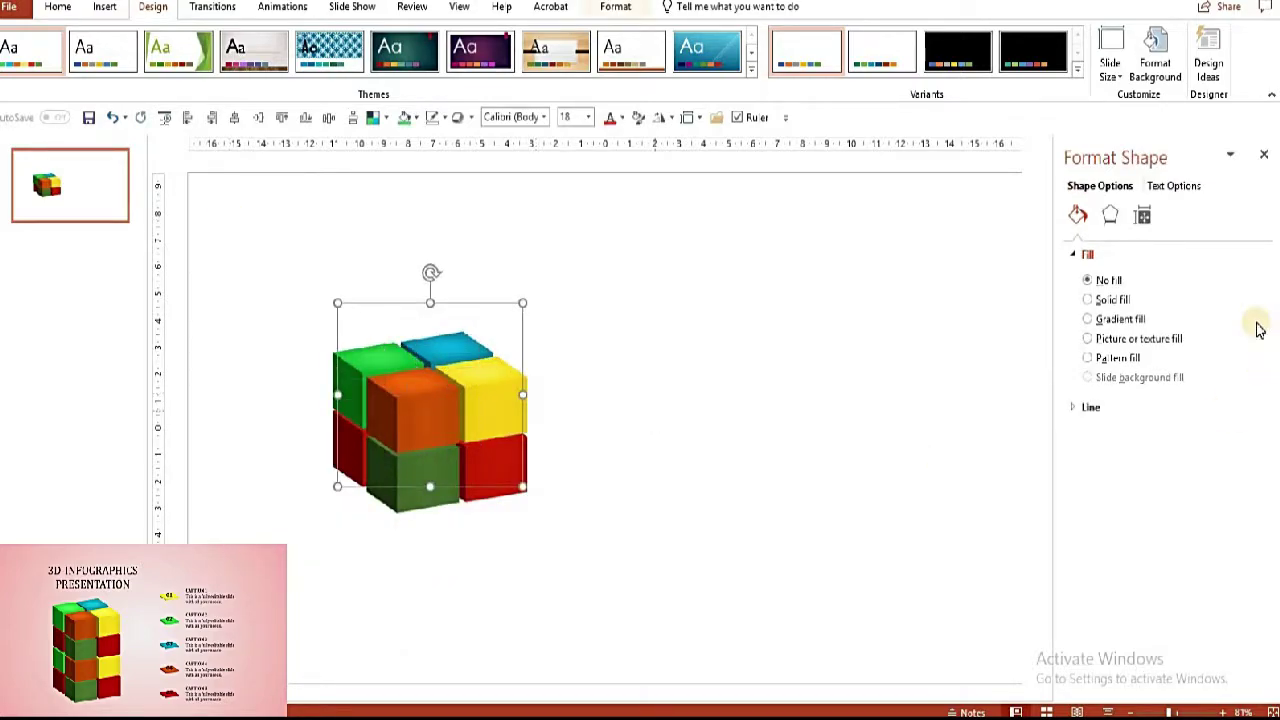
{"action": "left_click", "coordinate": [1111, 215]}
{"action": "scroll", "coordinate": [1180, 630], "scroll_direction": "down", "scroll_amount": 3}
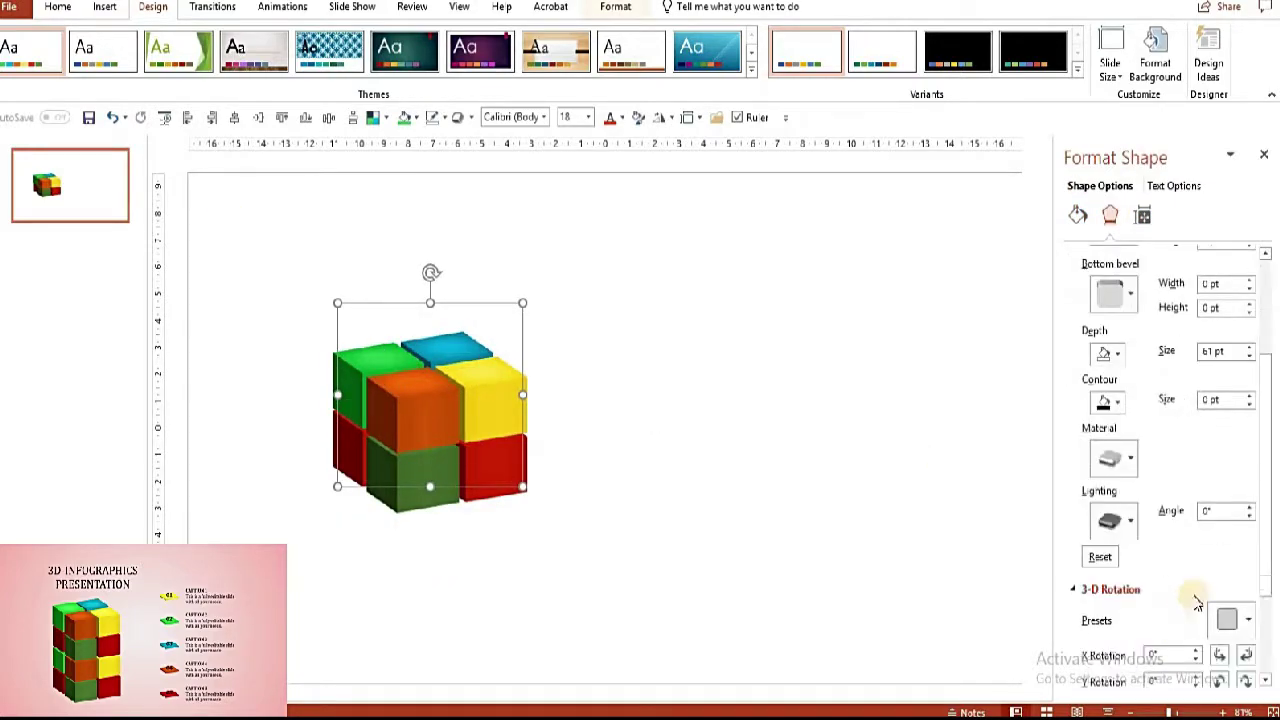
{"action": "scroll", "coordinate": [1210, 540], "scroll_direction": "down", "scroll_amount": 3}
{"action": "scroll", "coordinate": [1214, 380], "scroll_direction": "up", "scroll_amount": 2}
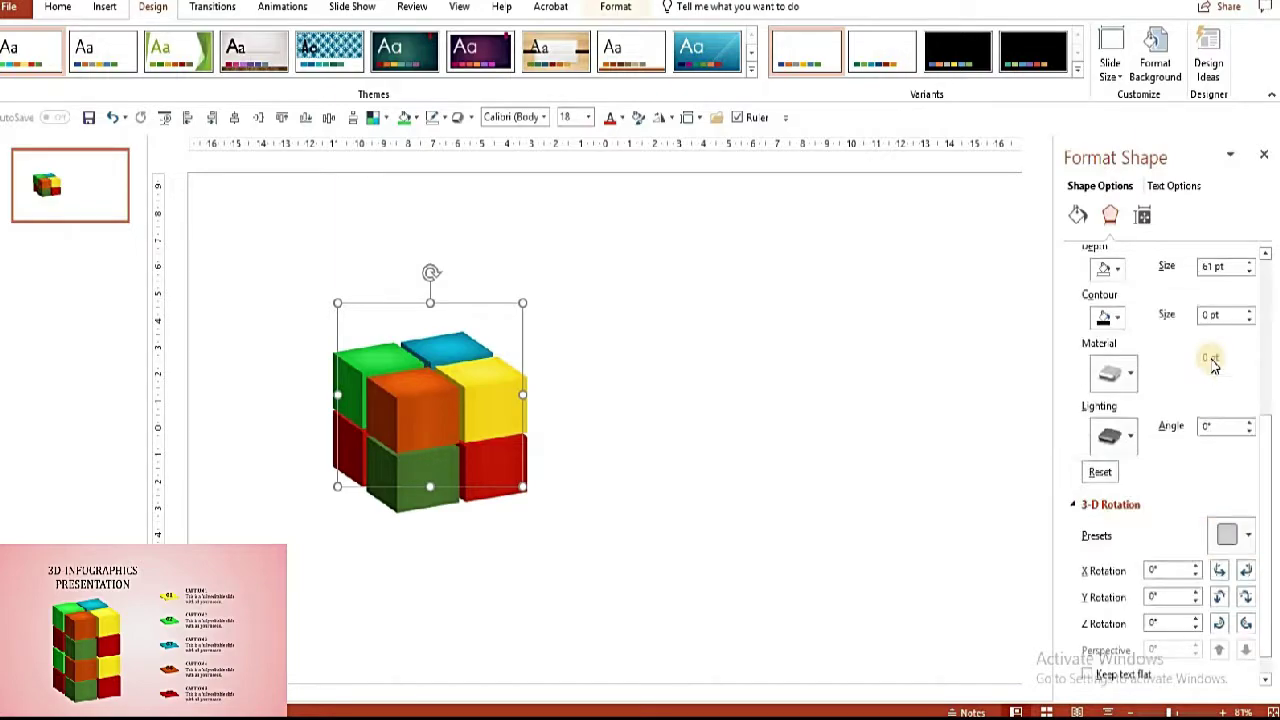
{"action": "scroll", "coordinate": [1235, 480], "scroll_direction": "up", "scroll_amount": 1}
{"action": "scroll", "coordinate": [1248, 565], "scroll_direction": "down", "scroll_amount": 3}
{"action": "left_click", "coordinate": [1245, 545]}
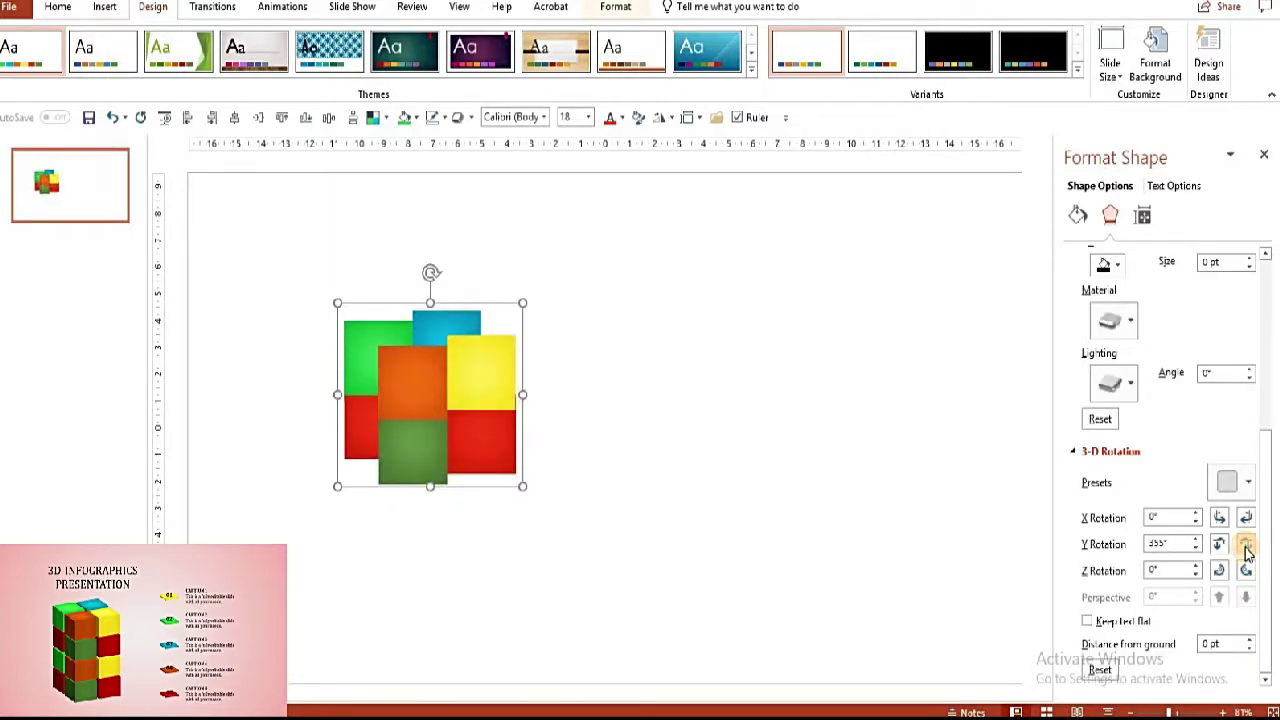
- Move the cube group right and down, then select all eight cubes together
{"action": "left_click", "coordinate": [700, 463]}
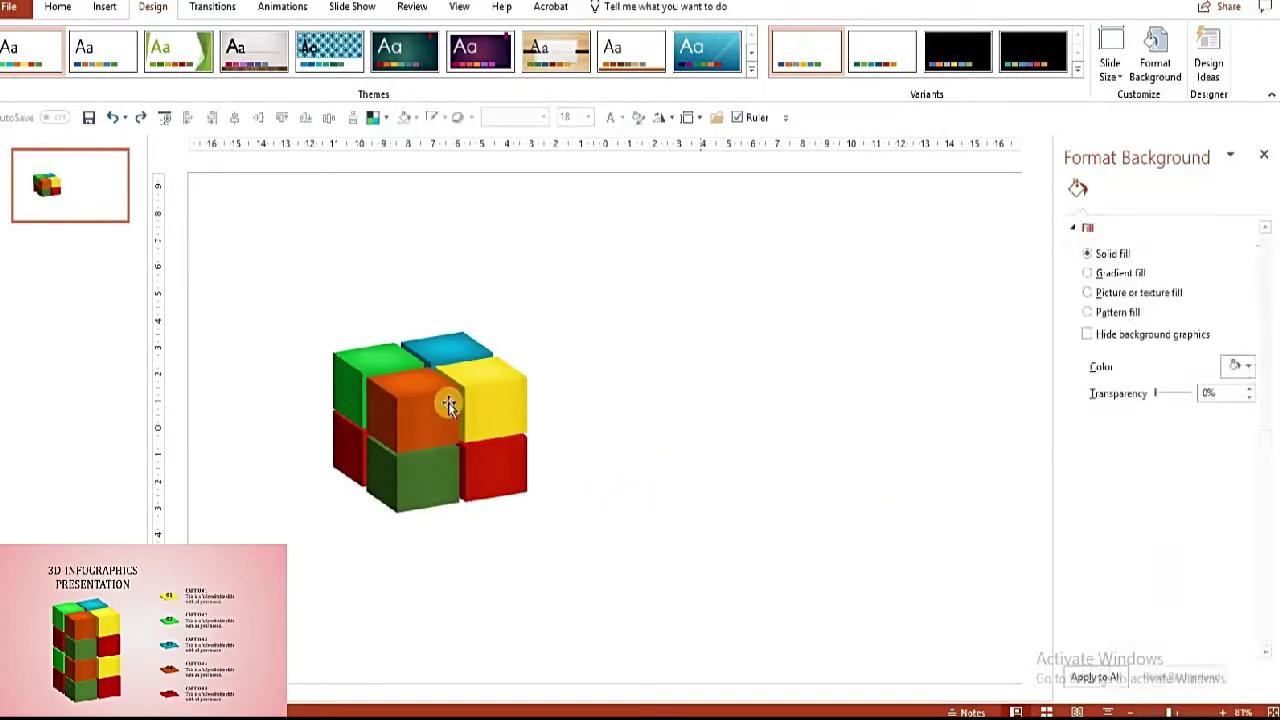
{"action": "left_click", "coordinate": [428, 413]}
{"action": "left_click_drag", "start_coordinate": [489, 429], "coordinate": [611, 458]}
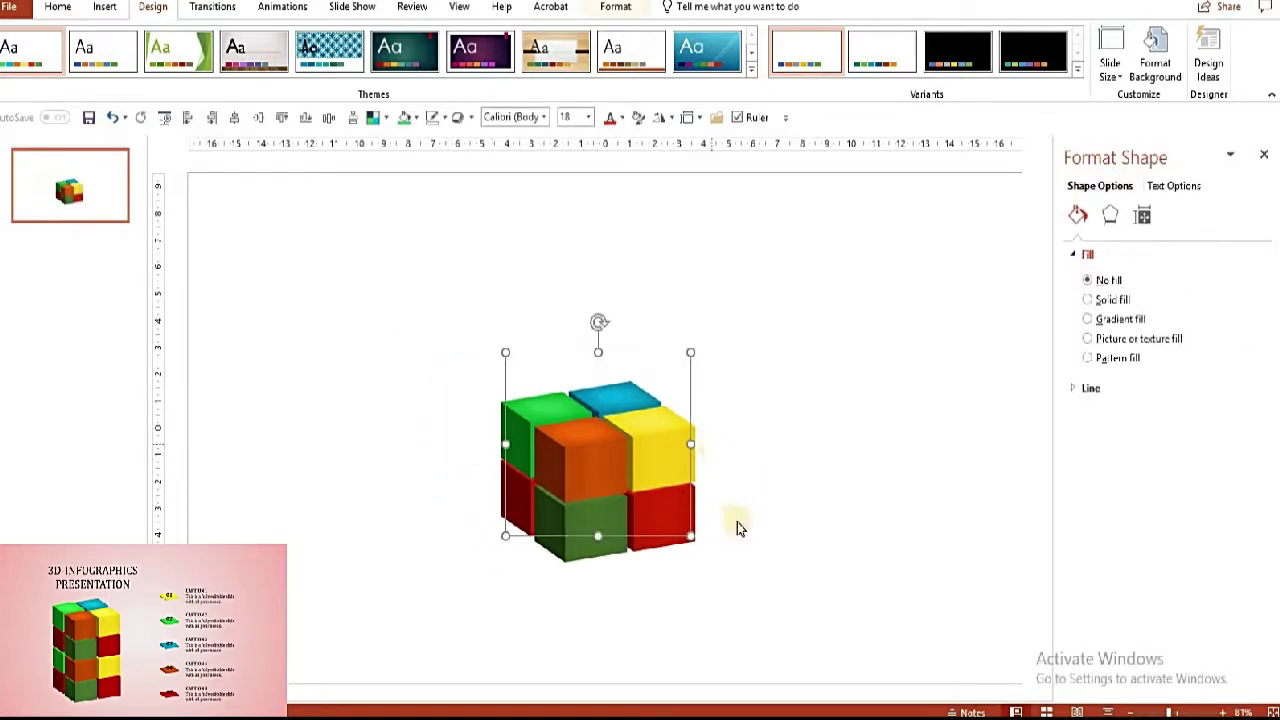
{"action": "scroll", "coordinate": [780, 510], "scroll_direction": "up", "scroll_amount": 5}
{"action": "left_click", "coordinate": [615, 640]}
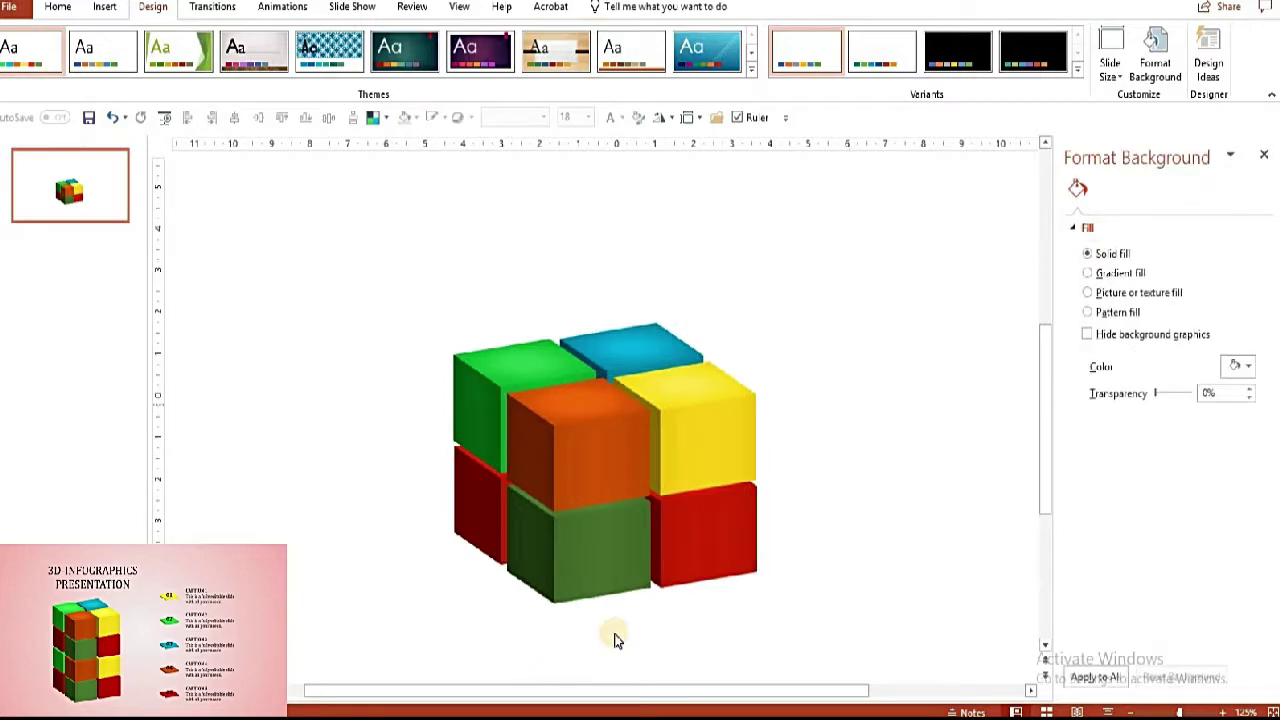
{"action": "scroll", "coordinate": [791, 563], "scroll_direction": "down", "scroll_amount": 3}
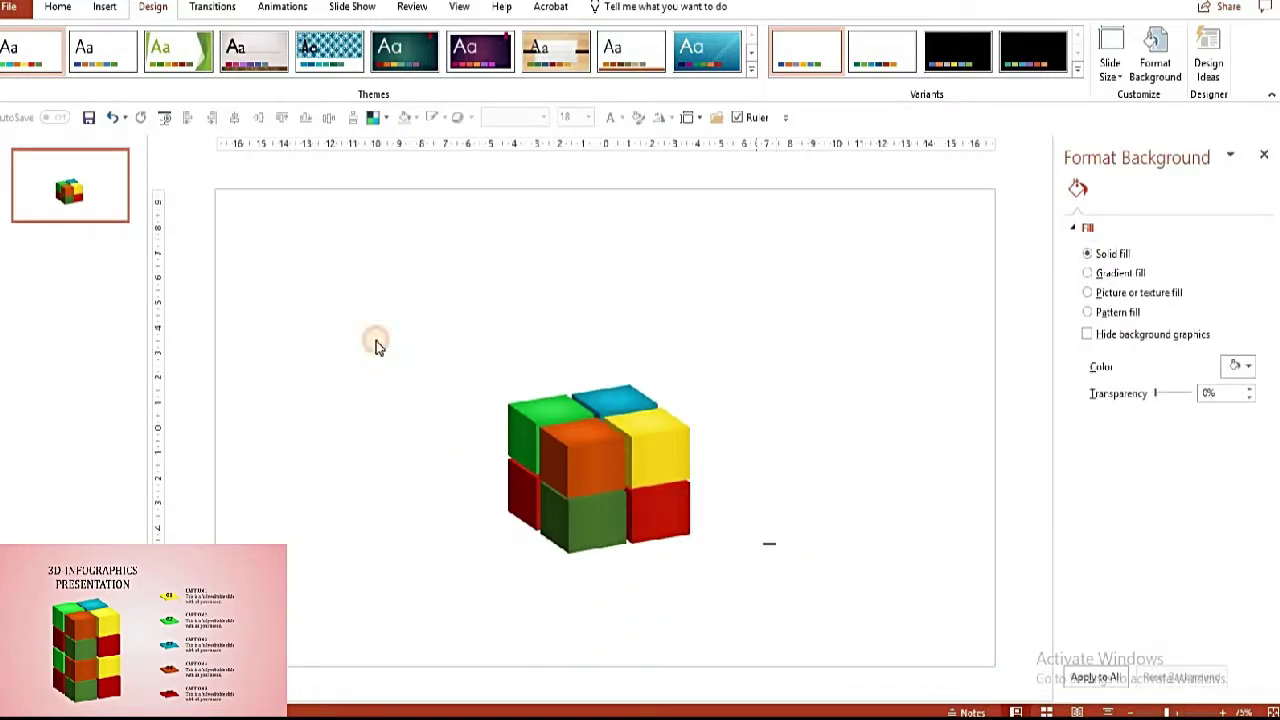
{"action": "left_click_drag", "start_coordinate": [371, 341], "coordinate": [703, 551]}
- Group the selected cube block, send it backward, and fit it into the tower
{"action": "mouse_move", "coordinate": [601, 538]}
{"action": "left_mouse_down"}
{"action": "mouse_move", "coordinate": [597, 410]}
{"action": "mouse_move", "coordinate": [580, 508]}
{"action": "left_mouse_up"}
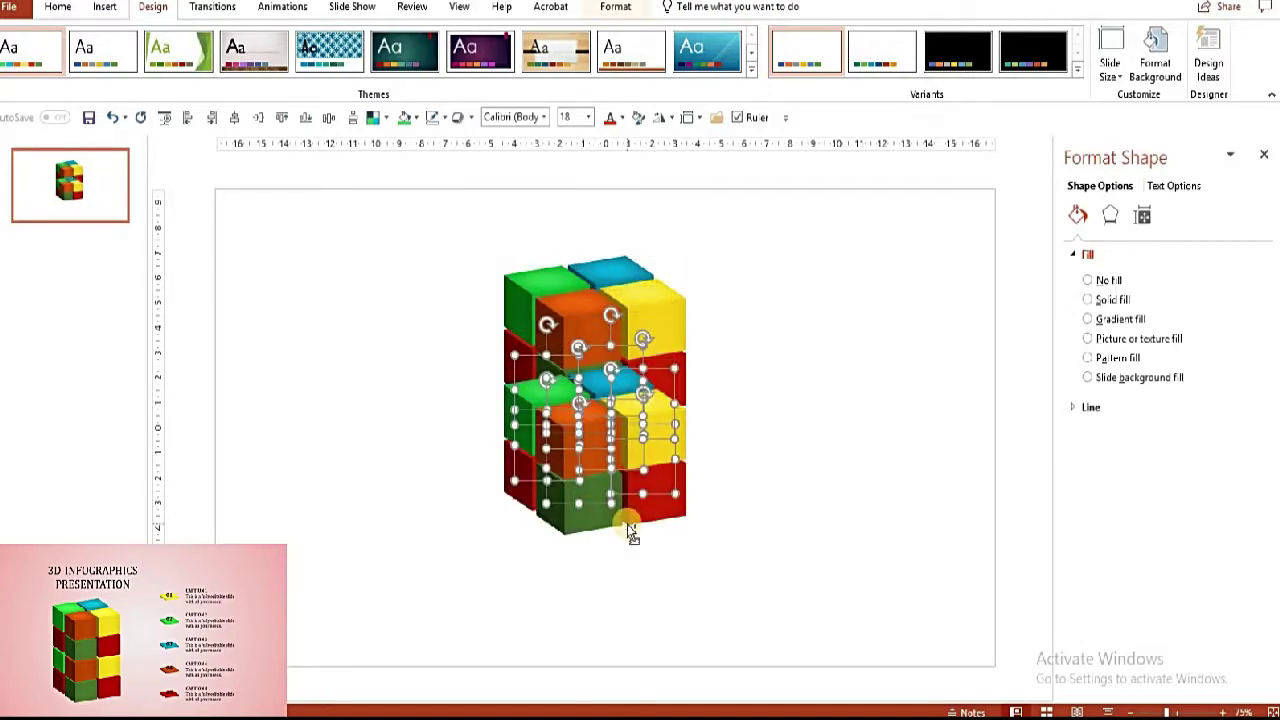
{"action": "key", "text": "ctrl+g"}
{"action": "left_click", "coordinate": [600, 8]}
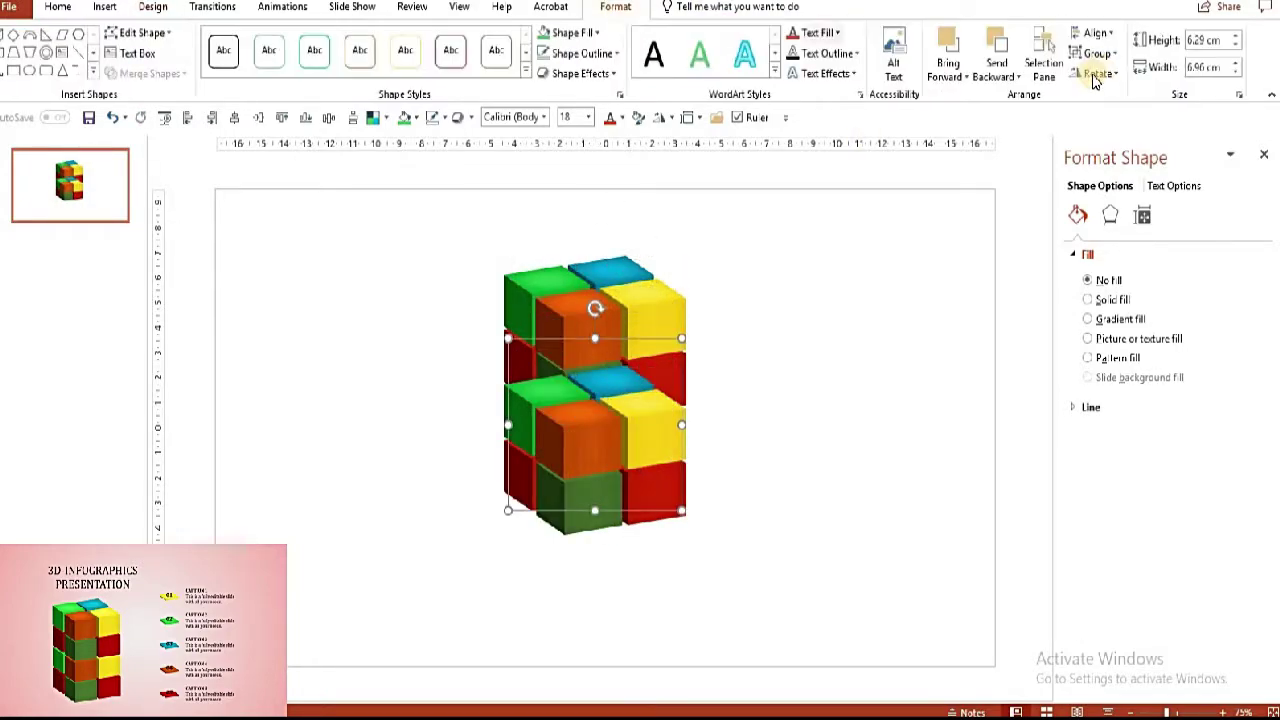
{"action": "left_click", "coordinate": [997, 62]}
{"action": "scroll", "coordinate": [589, 514], "scroll_direction": "up", "scroll_amount": 3, "text": "ctrl"}
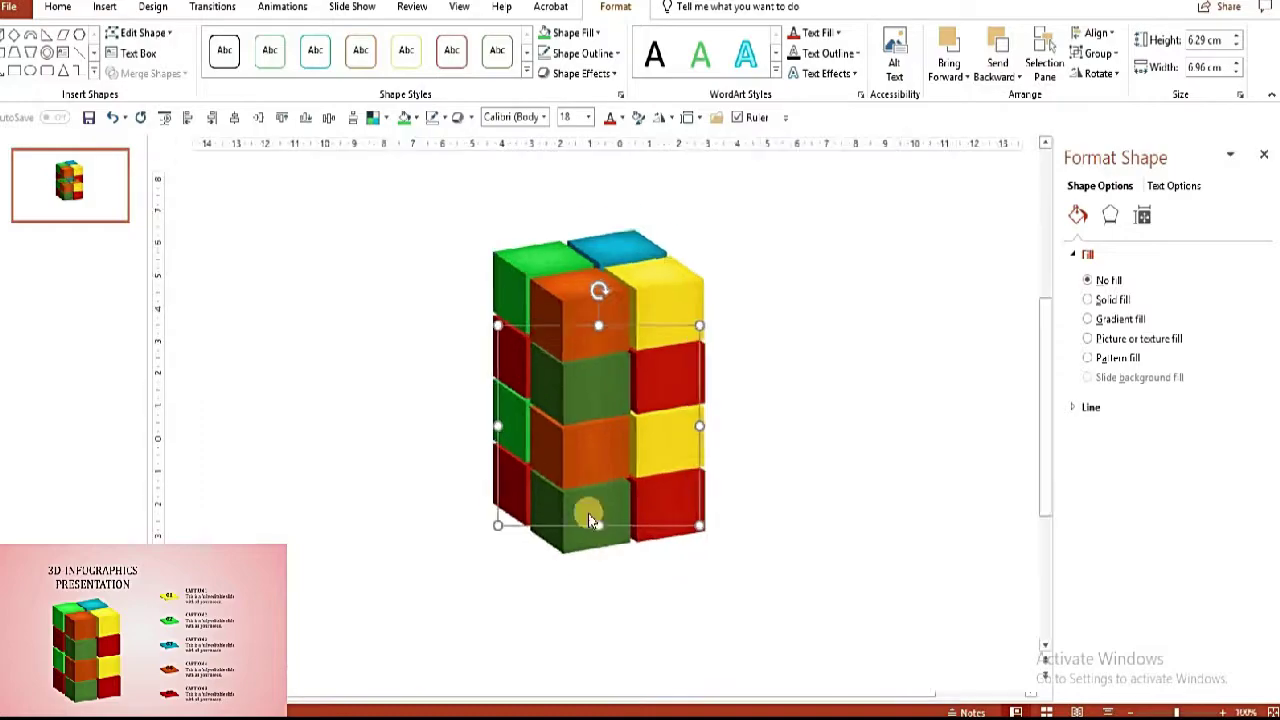
{"action": "left_click_drag", "start_coordinate": [592, 466], "coordinate": [589, 455]}
{"action": "scroll", "coordinate": [589, 455], "scroll_direction": "down", "scroll_amount": 2, "text": "ctrl"}
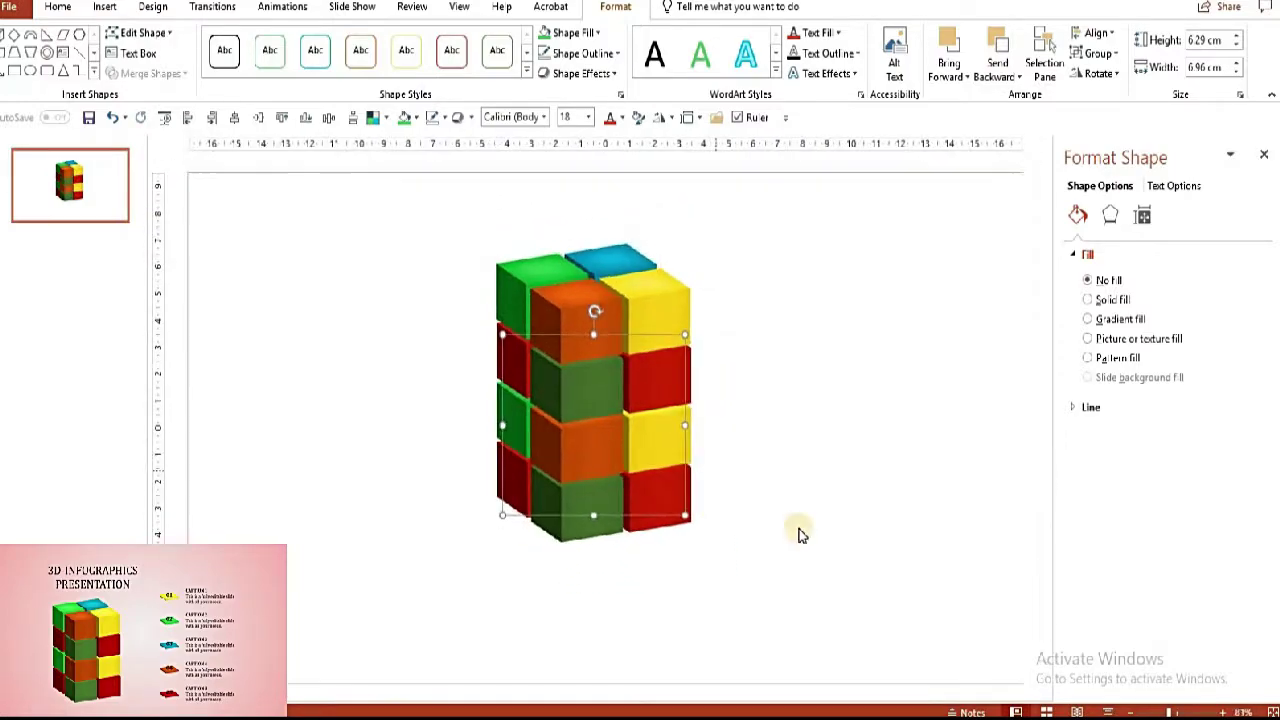
{"action": "left_click", "coordinate": [805, 535]}
- Group the whole tower into one object and move it to the slide's left side
{"action": "left_click_drag", "start_coordinate": [778, 627], "coordinate": [426, 202]}
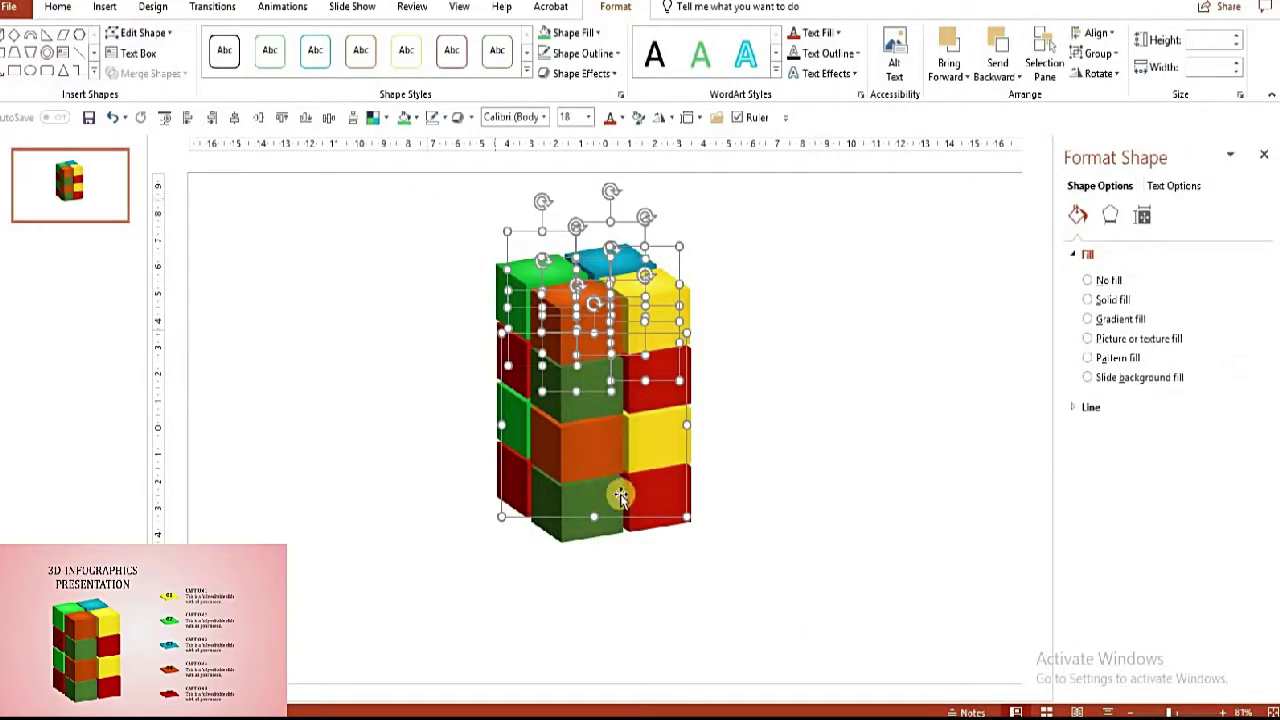
{"action": "key", "text": "ctrl+g"}
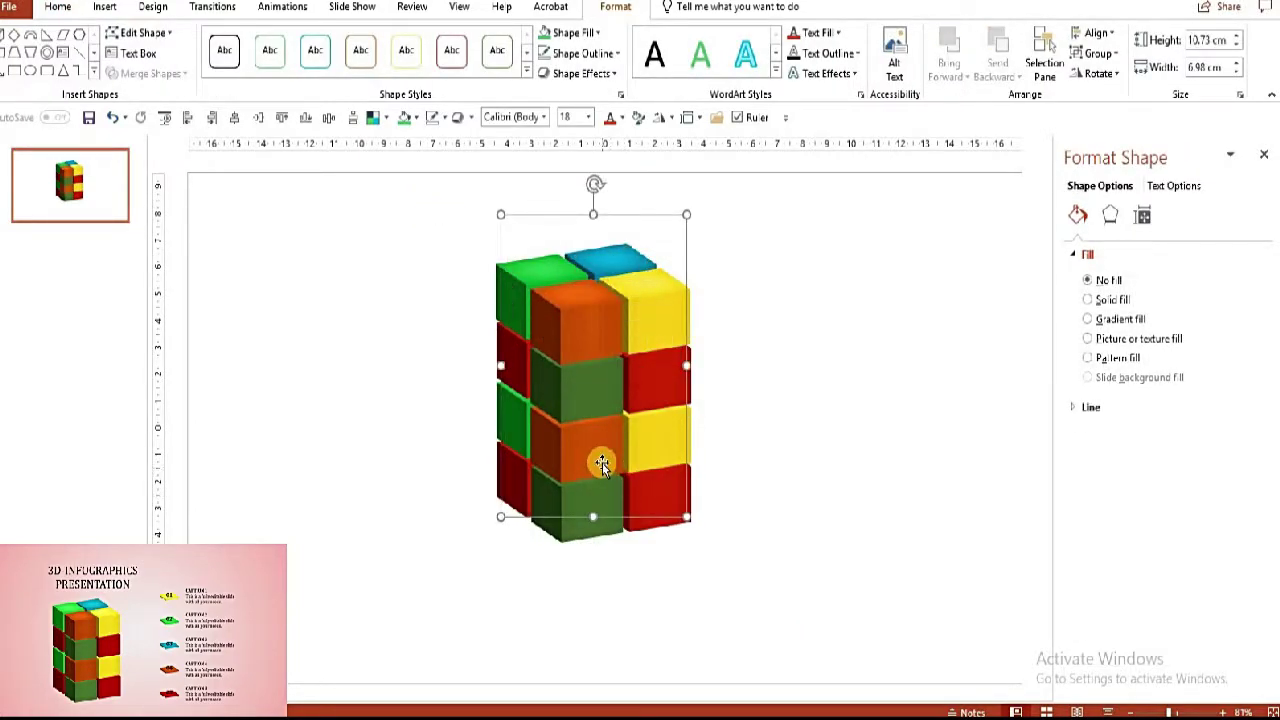
{"action": "left_click_drag", "start_coordinate": [602, 463], "coordinate": [422, 530]}
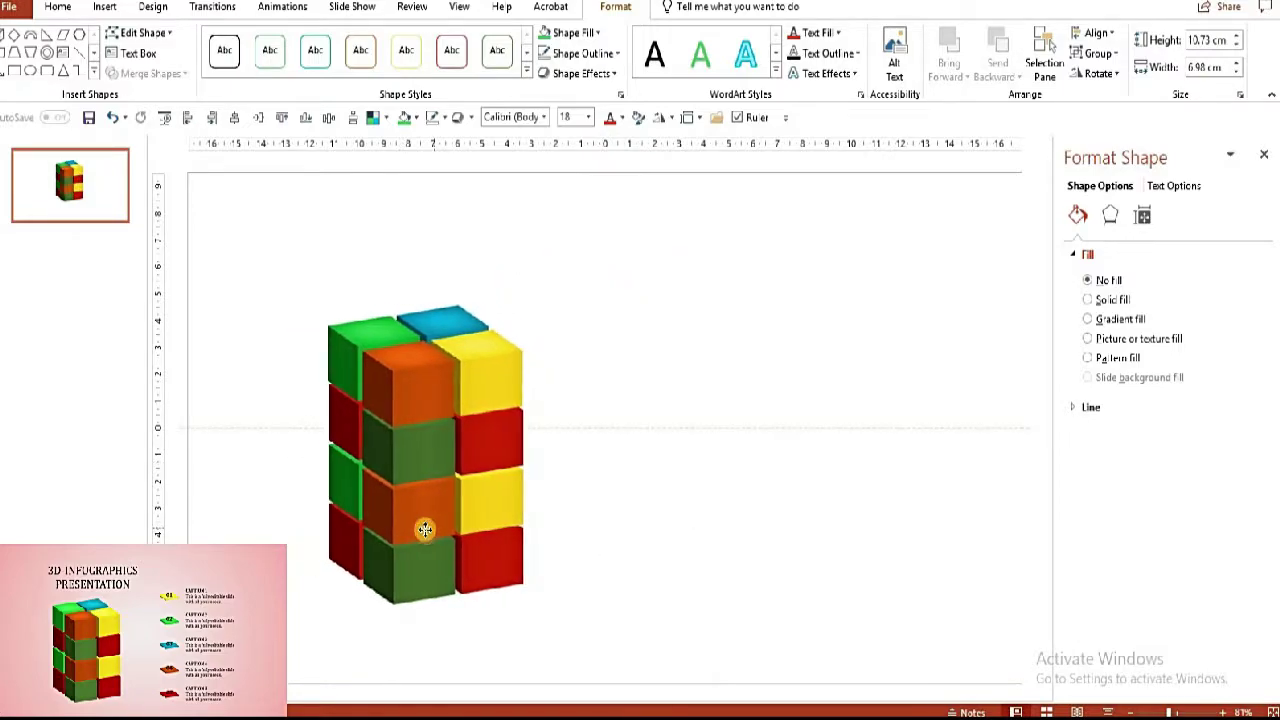
{"action": "left_click", "coordinate": [588, 493]}
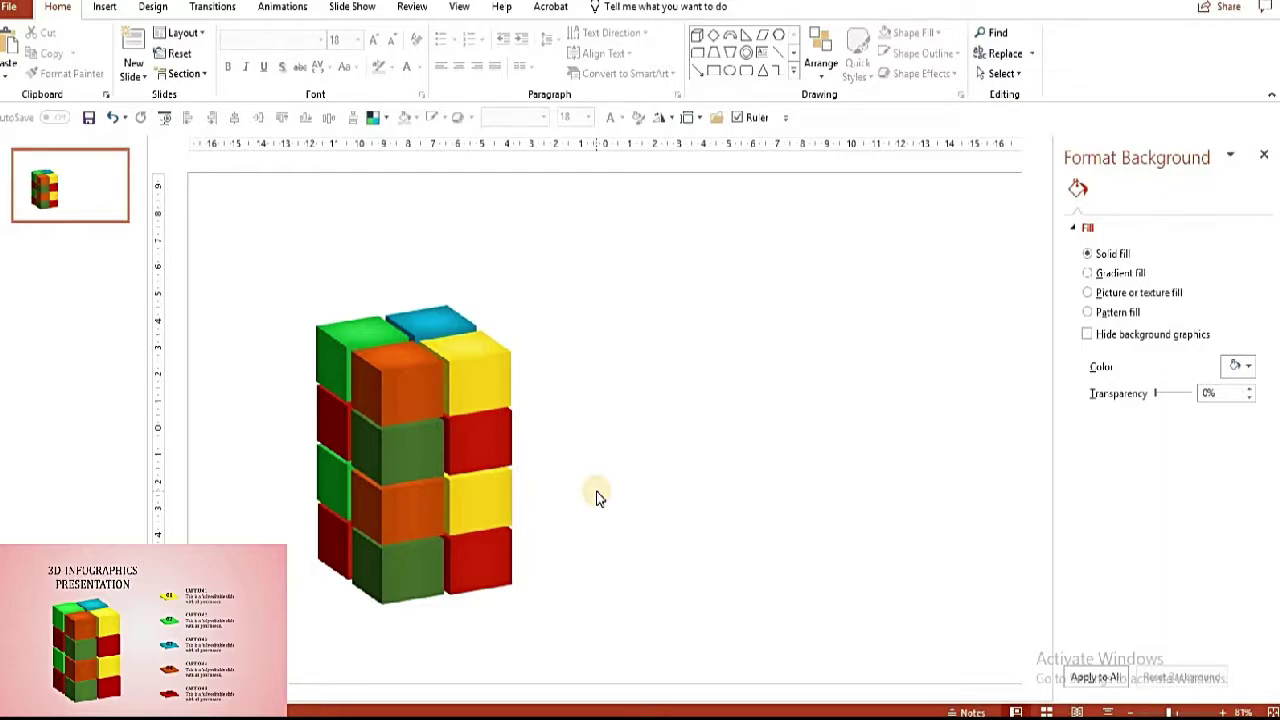
{"action": "left_click", "coordinate": [480, 388]}
{"action": "left_click", "coordinate": [474, 374]}
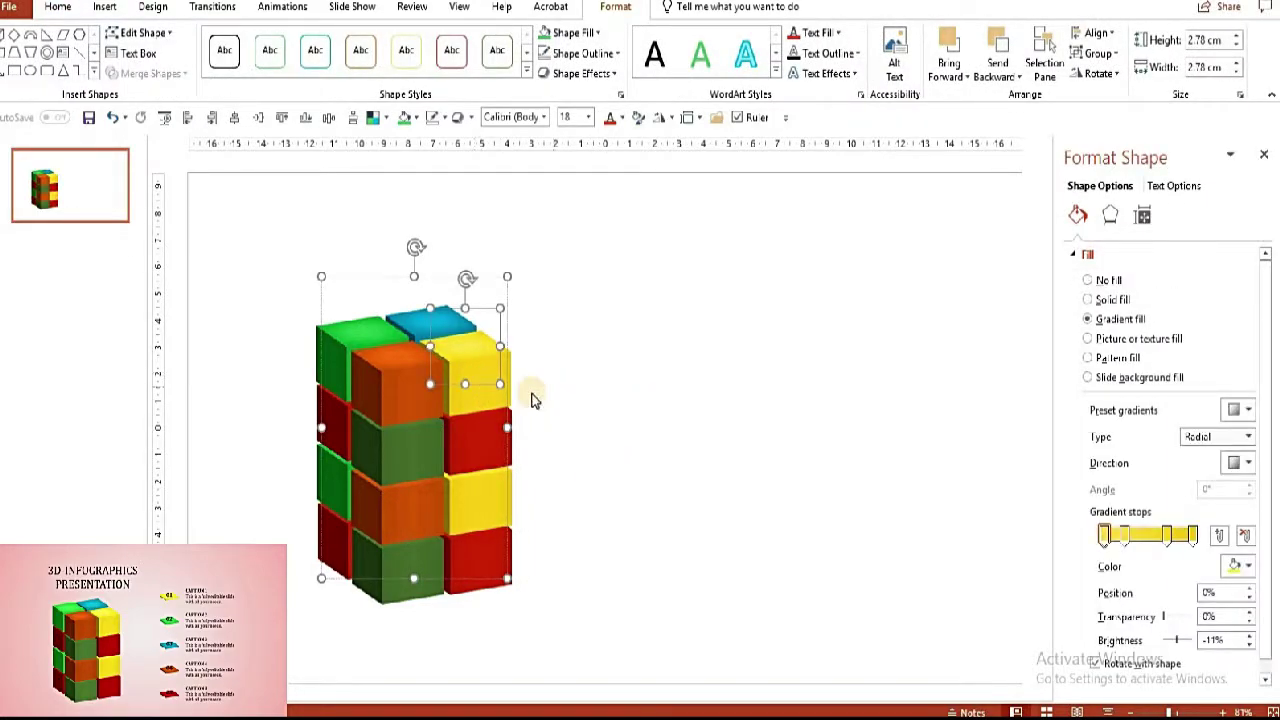
- Duplicate the yellow top cube and place the copy beside the tower
{"action": "left_click", "coordinate": [637, 320]}
{"action": "left_click", "coordinate": [473, 374]}
{"action": "left_click_drag", "start_coordinate": [474, 374], "coordinate": [603, 369]}
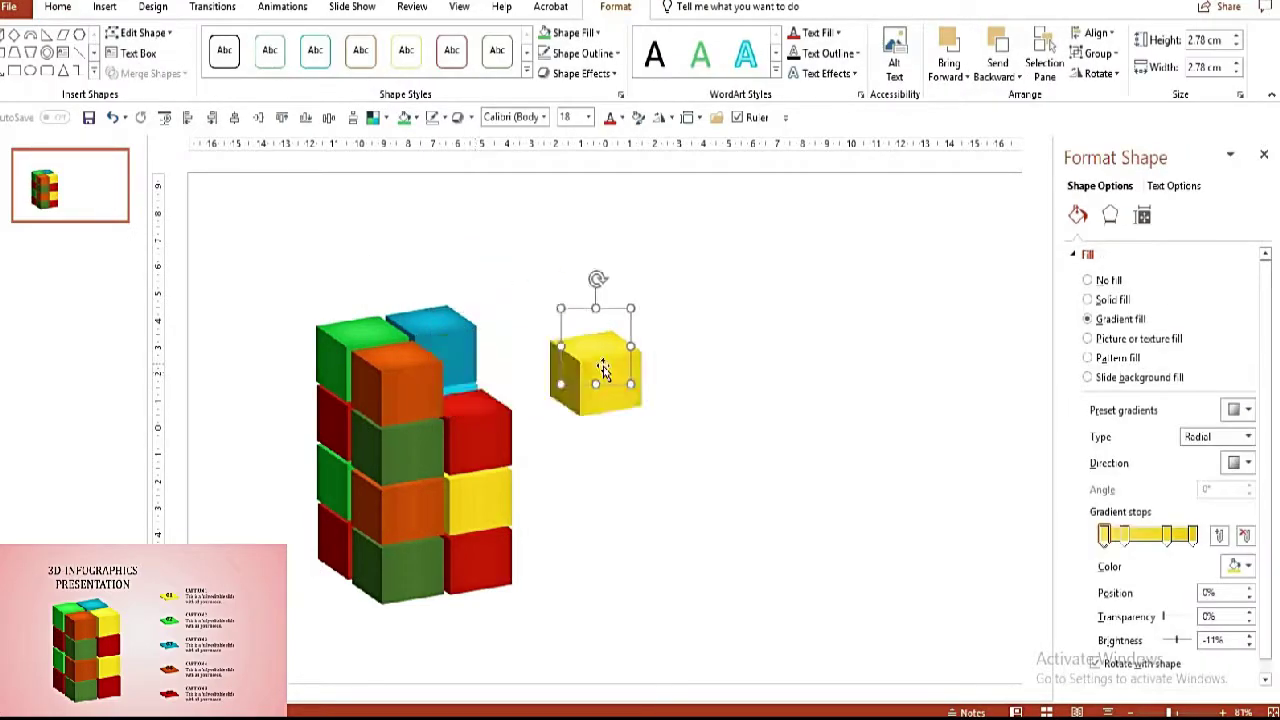
{"action": "key", "text": "ctrl+z"}
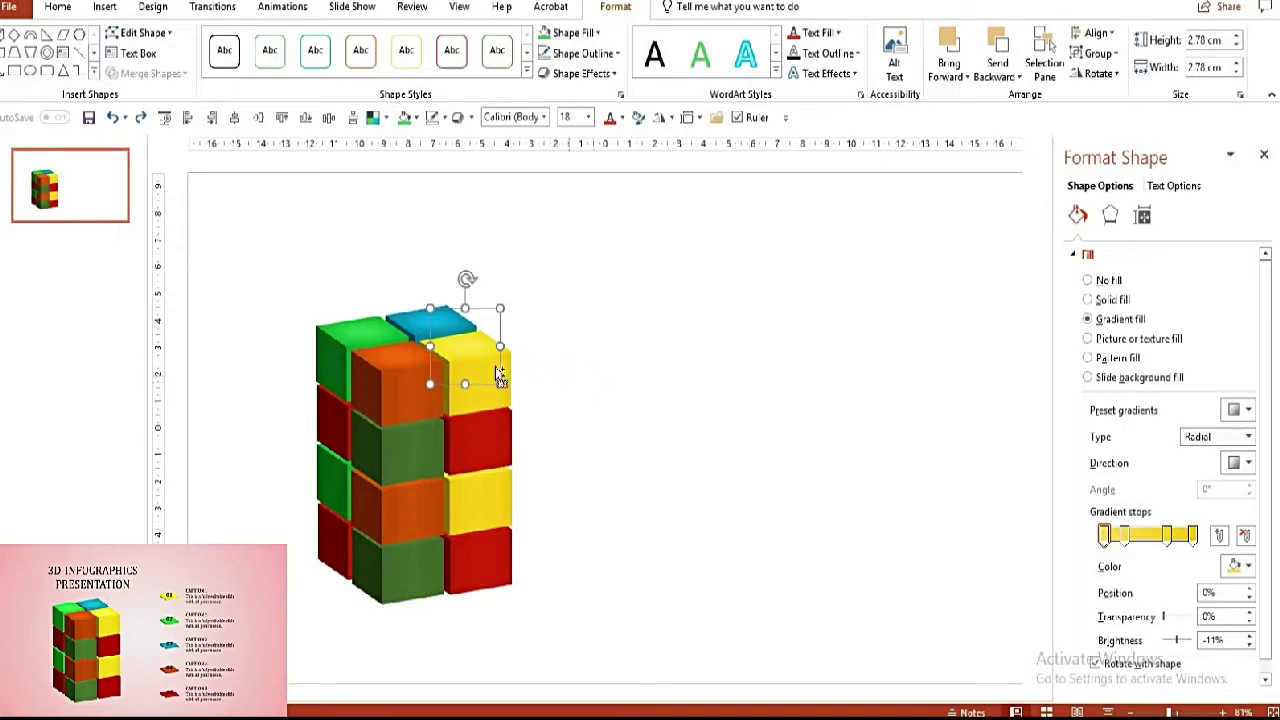
{"action": "left_click_drag", "start_coordinate": [495, 366], "coordinate": [626, 368]}
- Lower the copy's 3-D depth a few steps and shrink it to a smaller size
{"action": "scroll", "coordinate": [737, 383], "scroll_direction": "up", "scroll_amount": 5}
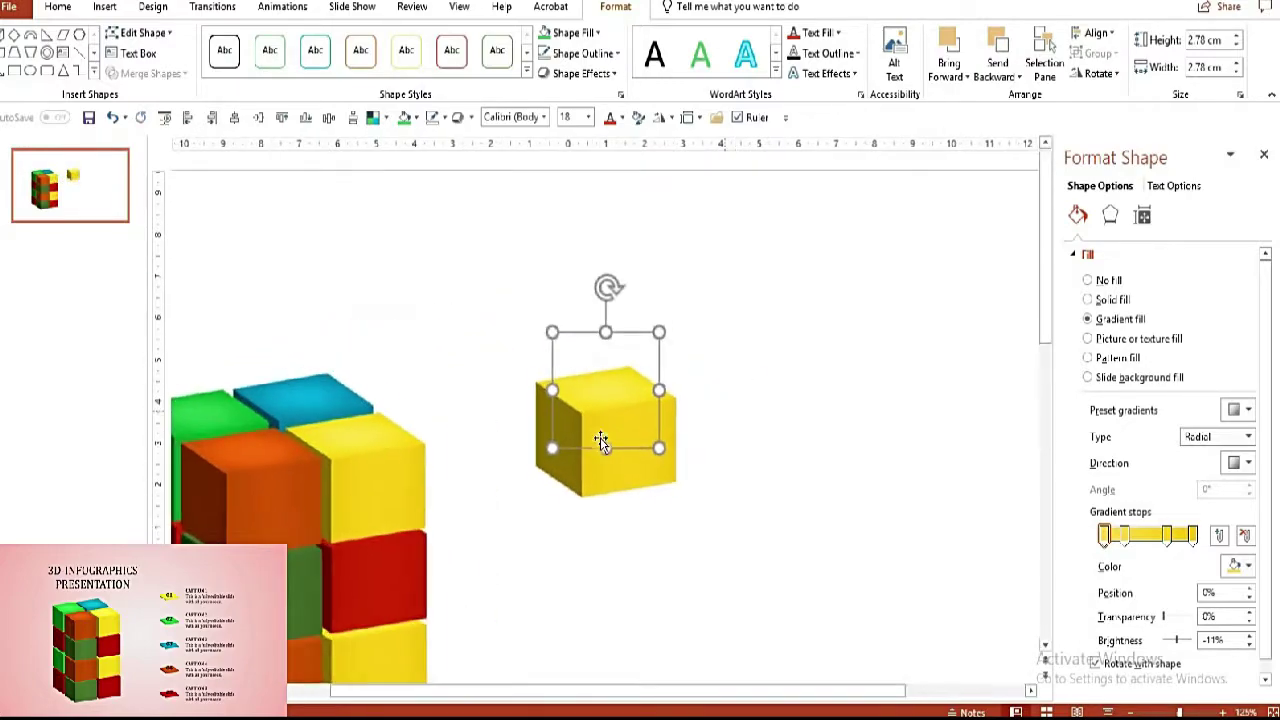
{"action": "left_click", "coordinate": [1110, 214]}
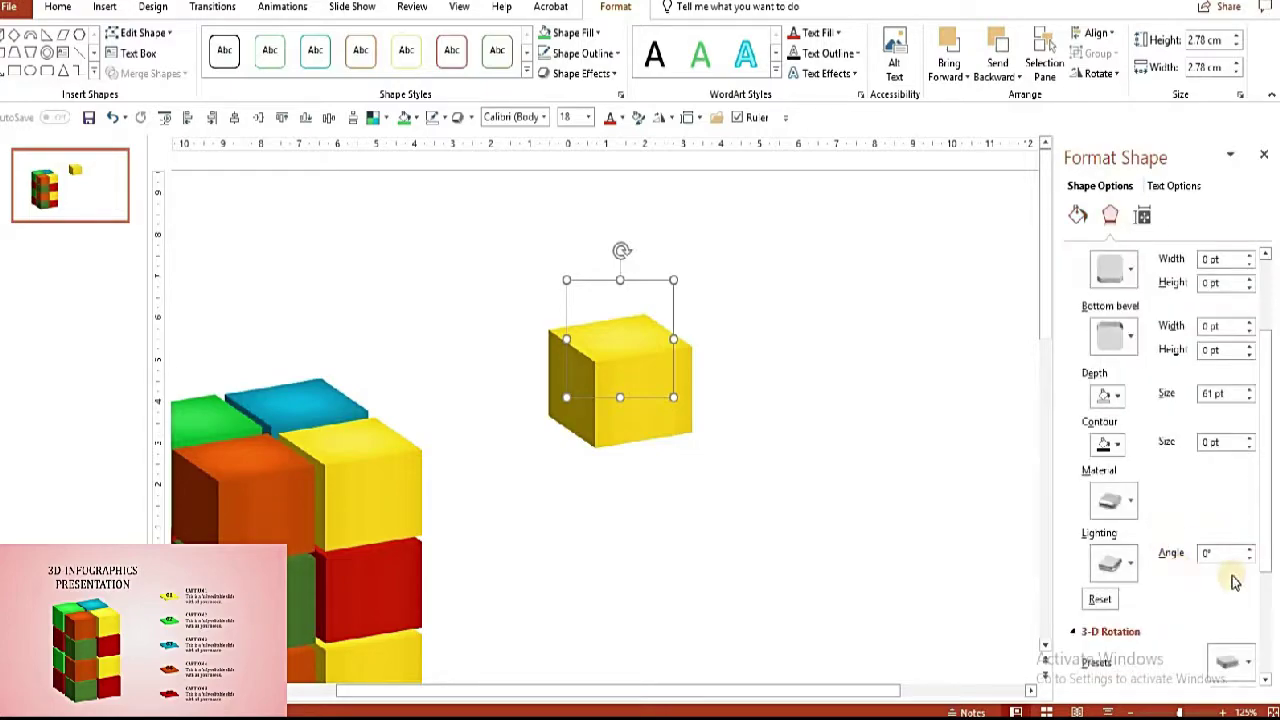
{"action": "scroll", "coordinate": [1210, 515], "scroll_direction": "down", "scroll_amount": 1}
{"action": "scroll", "coordinate": [1214, 520], "scroll_direction": "down", "scroll_amount": 3}
{"action": "scroll", "coordinate": [1214, 520], "scroll_direction": "up", "scroll_amount": 3}
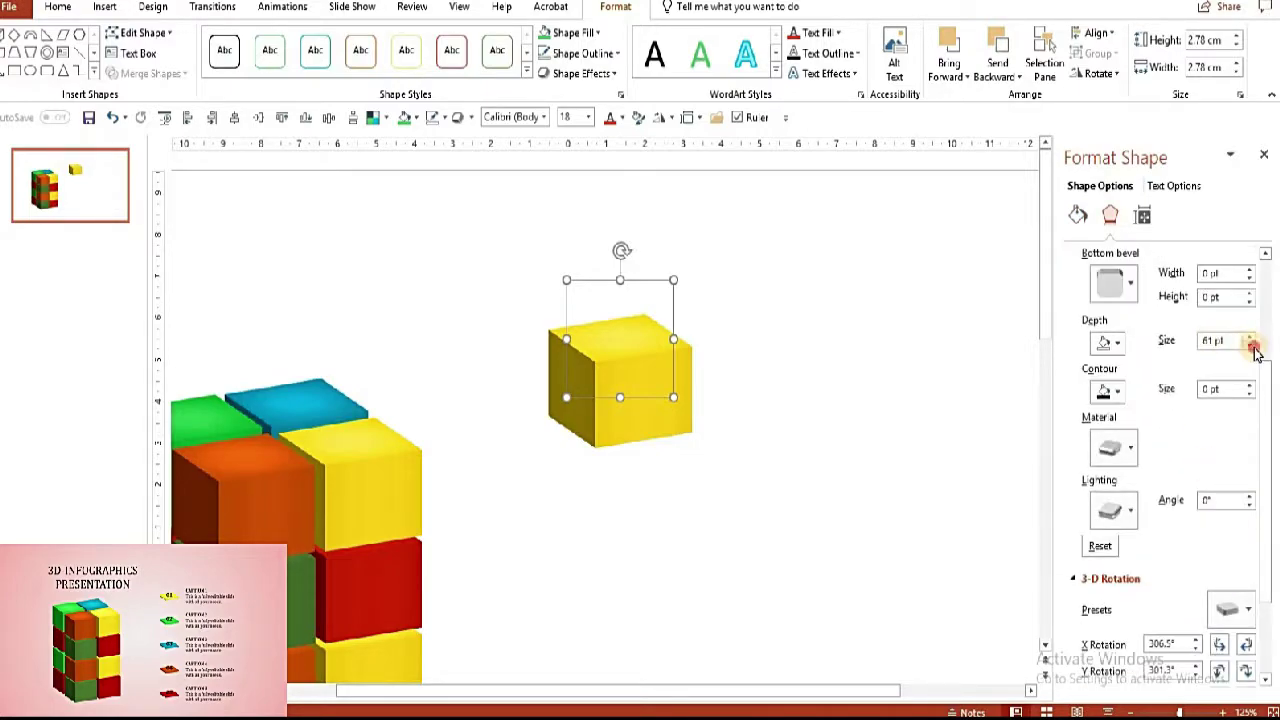
{"action": "left_click", "coordinate": [1250, 345]}
{"action": "left_click", "coordinate": [1252, 346]}
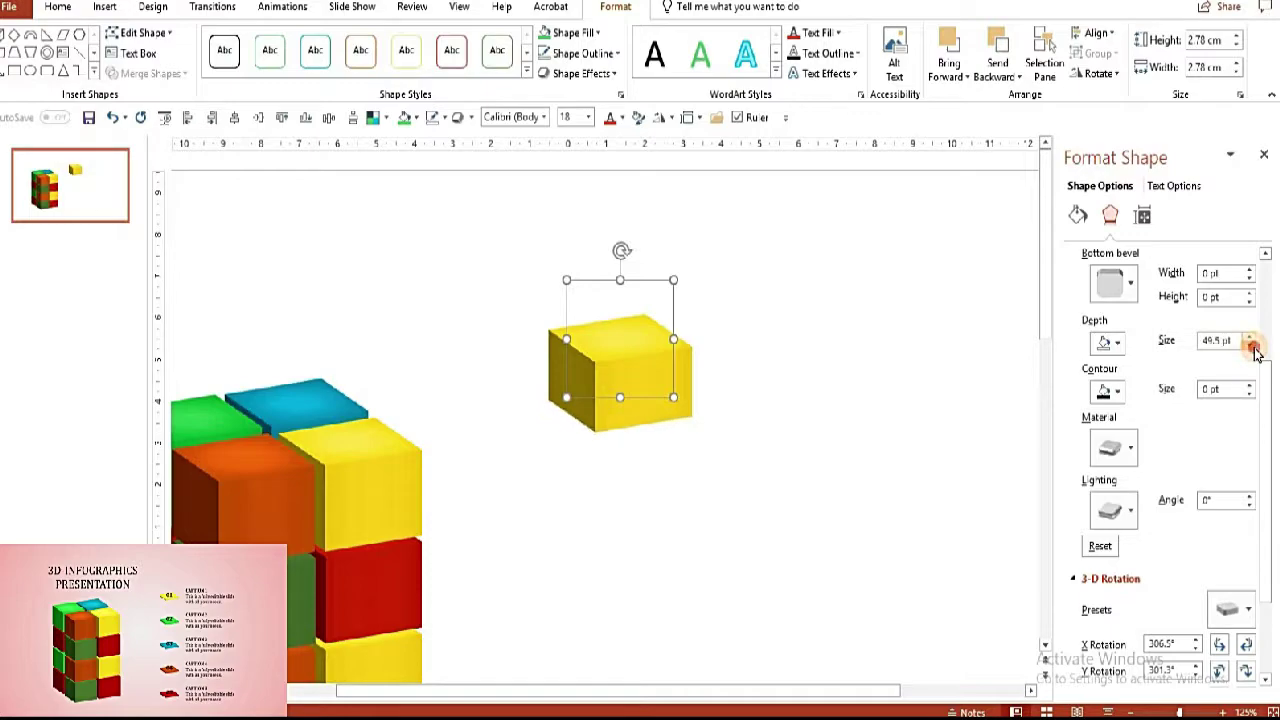
{"action": "left_click", "coordinate": [1250, 345]}
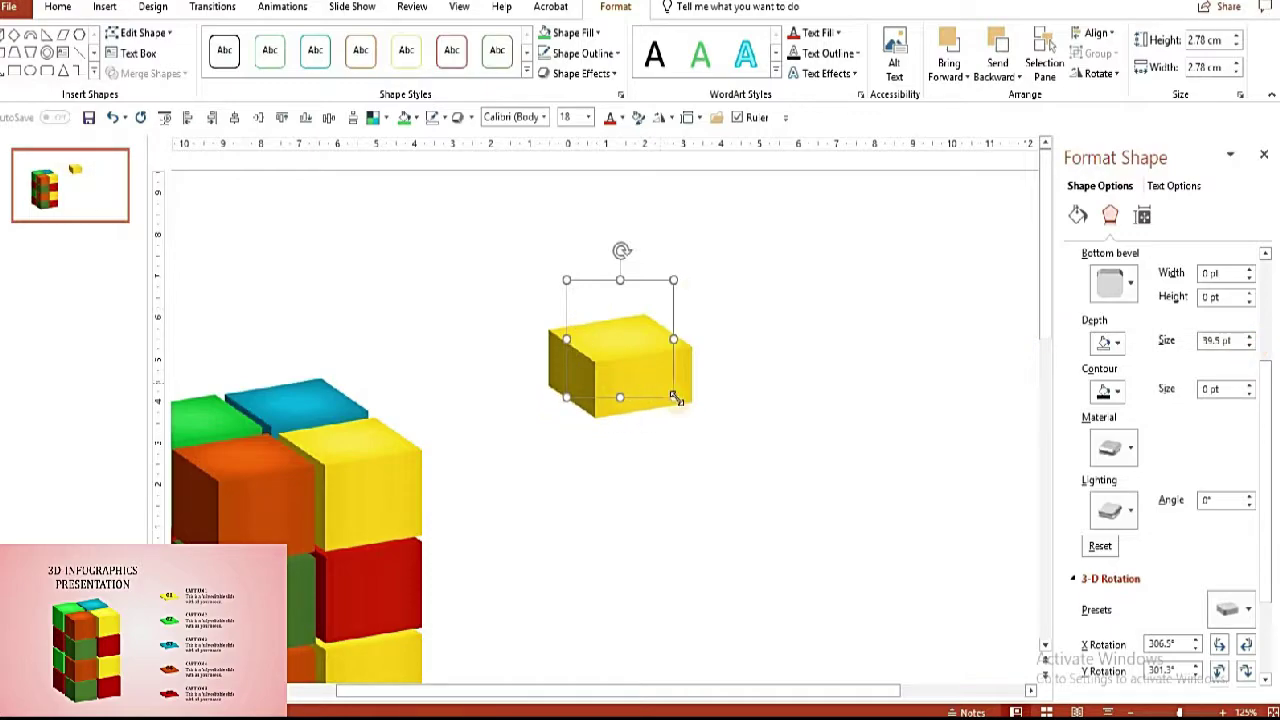
{"action": "mouse_move", "coordinate": [628, 350]}
{"action": "left_mouse_down"}
{"action": "mouse_move", "coordinate": [608, 345]}
{"action": "mouse_move", "coordinate": [650, 388]}
{"action": "left_mouse_up"}
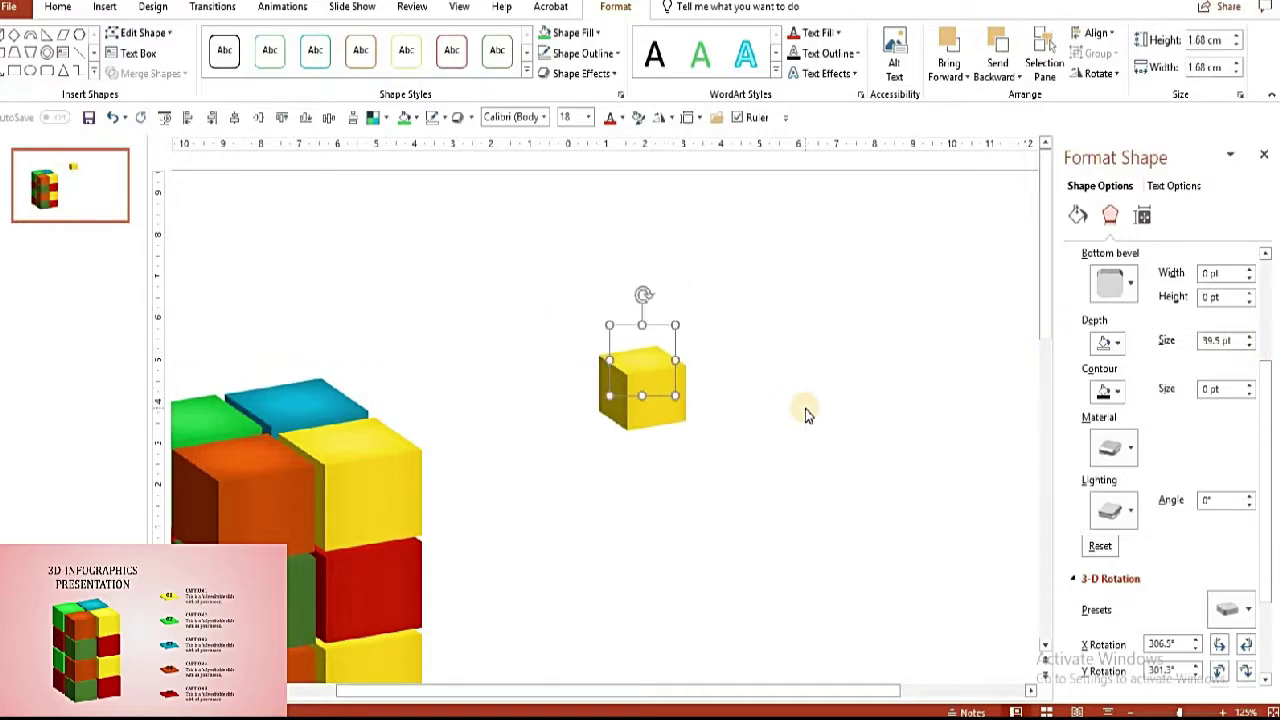
- Keep reducing the copy's 3-D depth until it becomes a thin yellow plate
{"action": "scroll", "coordinate": [590, 535], "scroll_direction": "up", "scroll_amount": 10}
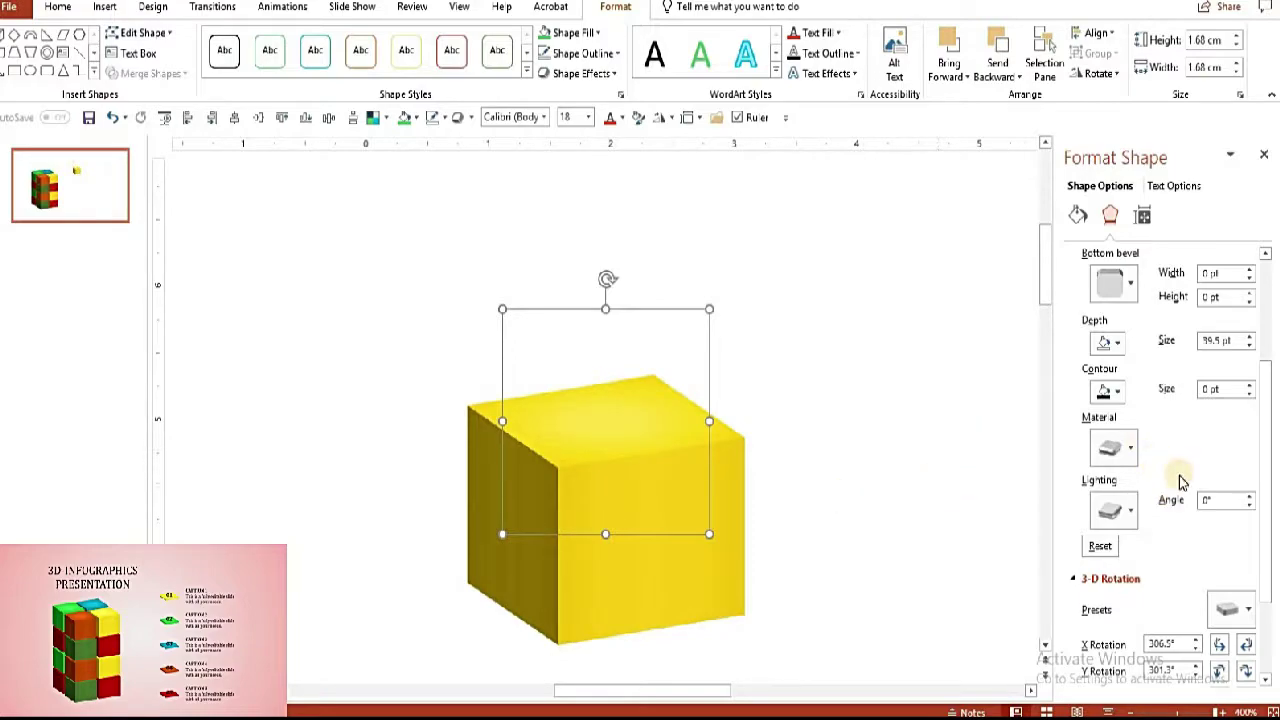
{"action": "left_click", "coordinate": [1249, 345]}
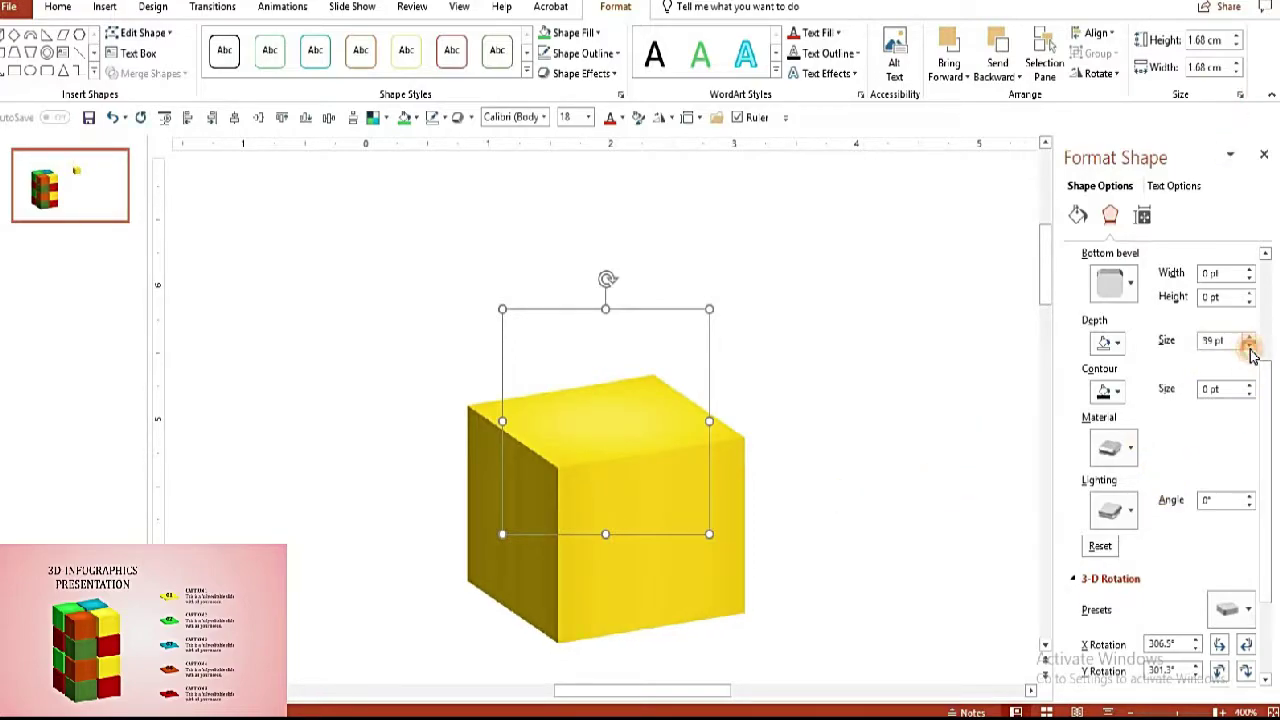
{"action": "left_click", "coordinate": [1249, 345]}
{"action": "left_click", "coordinate": [1249, 345]}
{"action": "left_click", "coordinate": [1249, 345]}
{"action": "left_click", "coordinate": [1249, 345]}
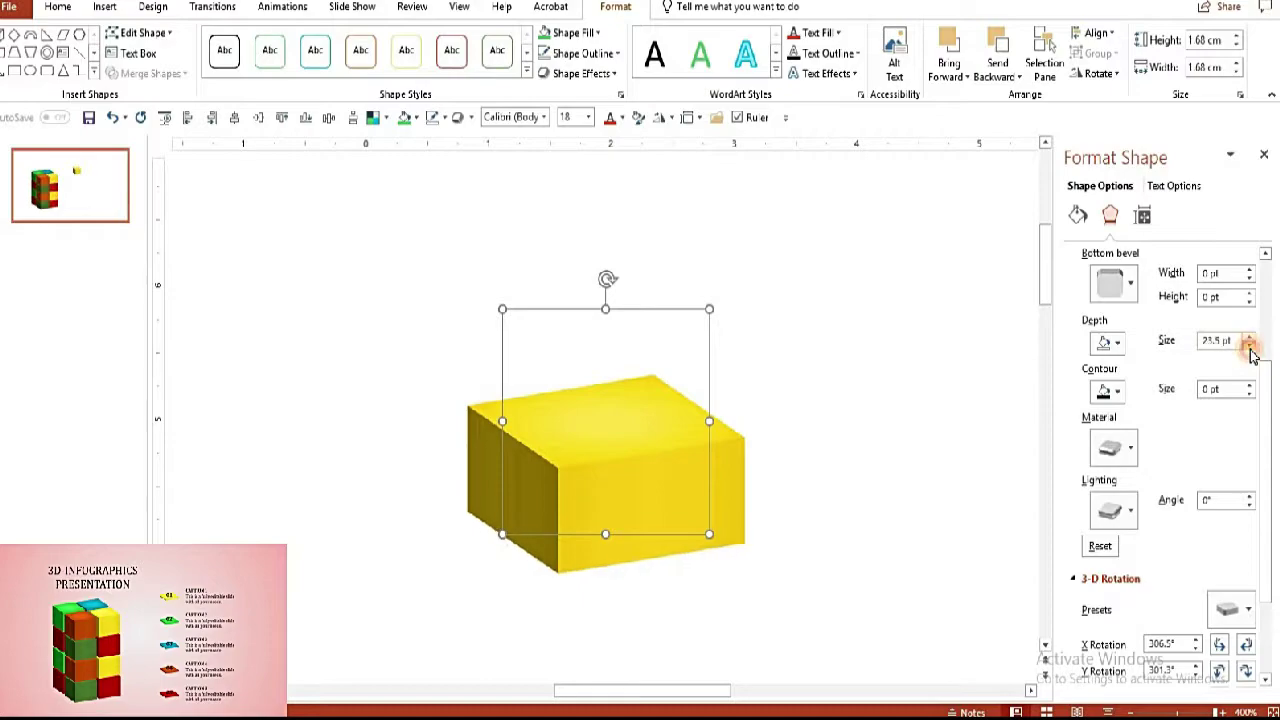
{"action": "left_click", "coordinate": [1249, 345]}
{"action": "left_click", "coordinate": [1249, 345]}
{"action": "left_click", "coordinate": [1249, 345]}
{"action": "left_click", "coordinate": [1249, 345]}
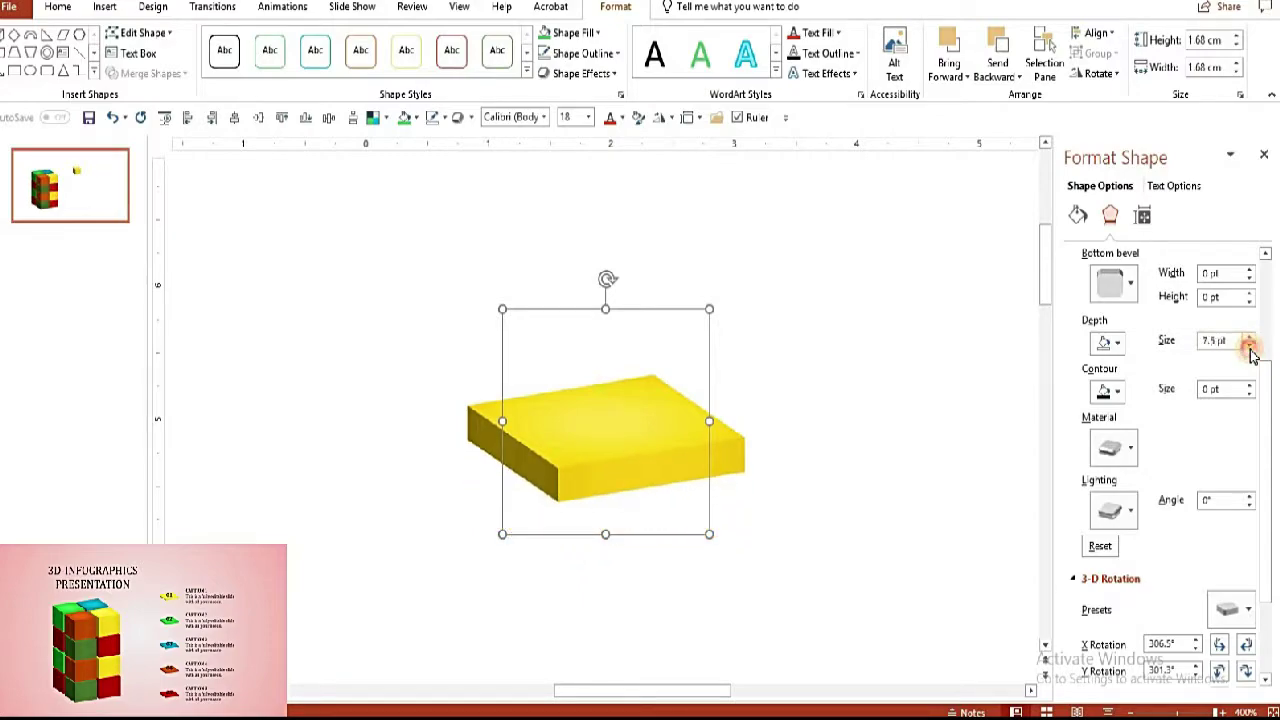
{"action": "left_click", "coordinate": [1249, 345]}
{"action": "left_click", "coordinate": [1249, 345]}
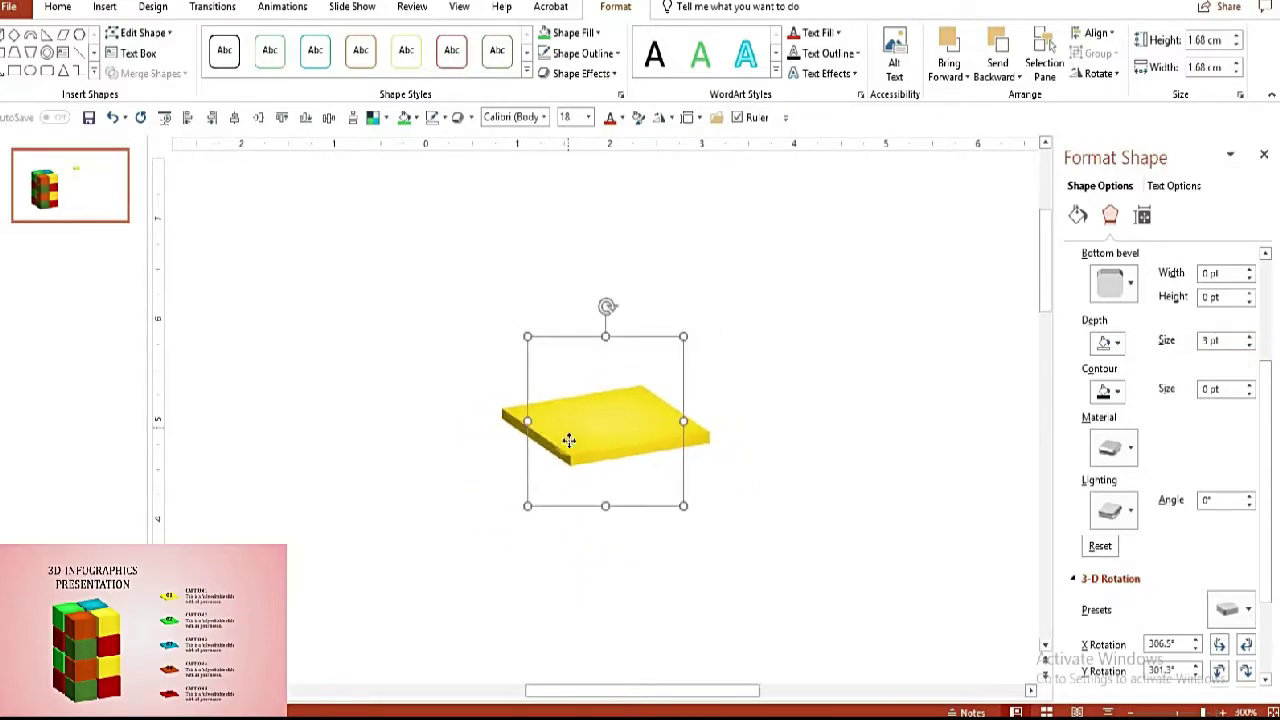
{"action": "left_click", "coordinate": [797, 369]}
- Add a text box reading '01' in bold Cambria
{"action": "left_click", "coordinate": [765, 55]}
{"action": "left_click", "coordinate": [617, 292]}
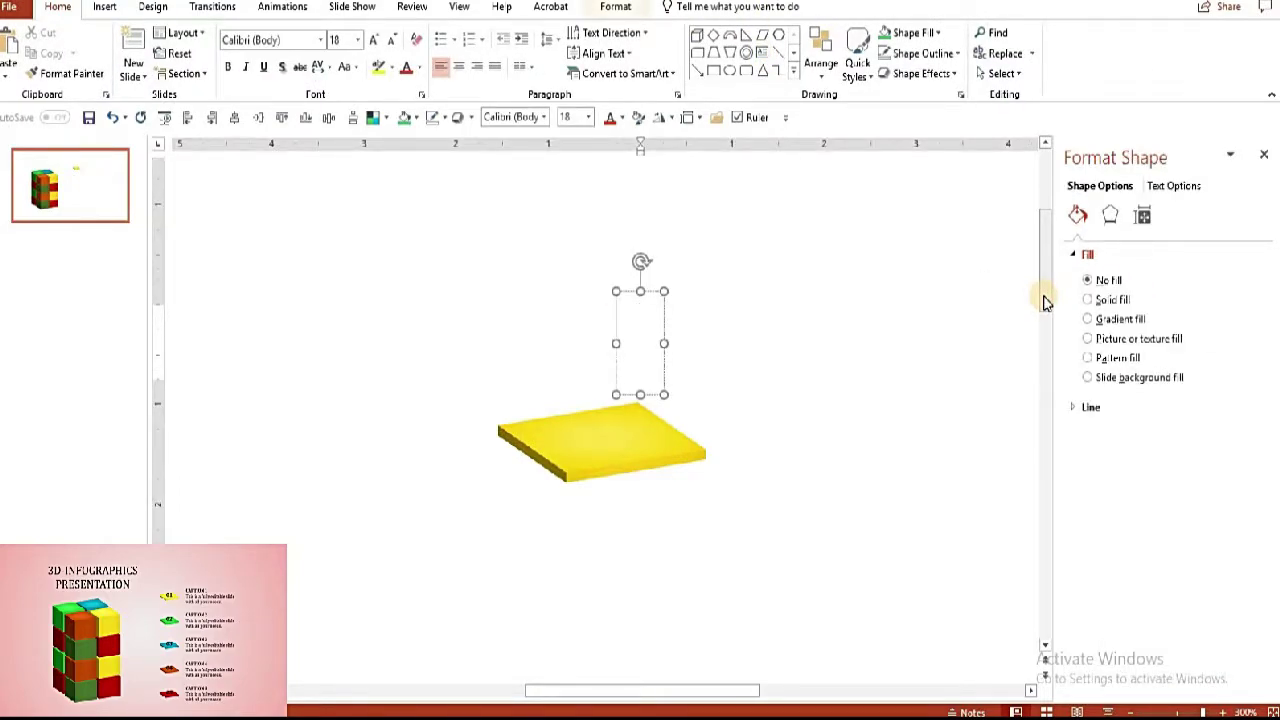
{"action": "type", "text": "01"}
{"action": "key", "text": "ctrl+a"}
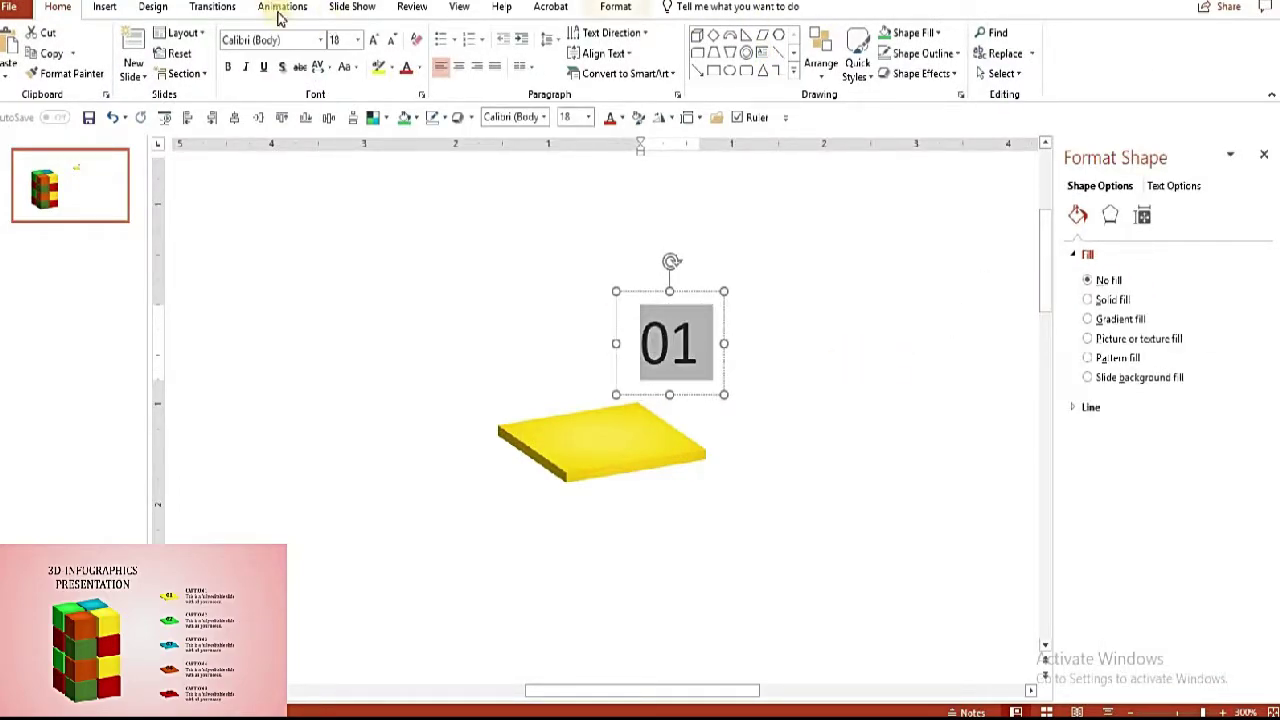
{"action": "left_click", "coordinate": [287, 43]}
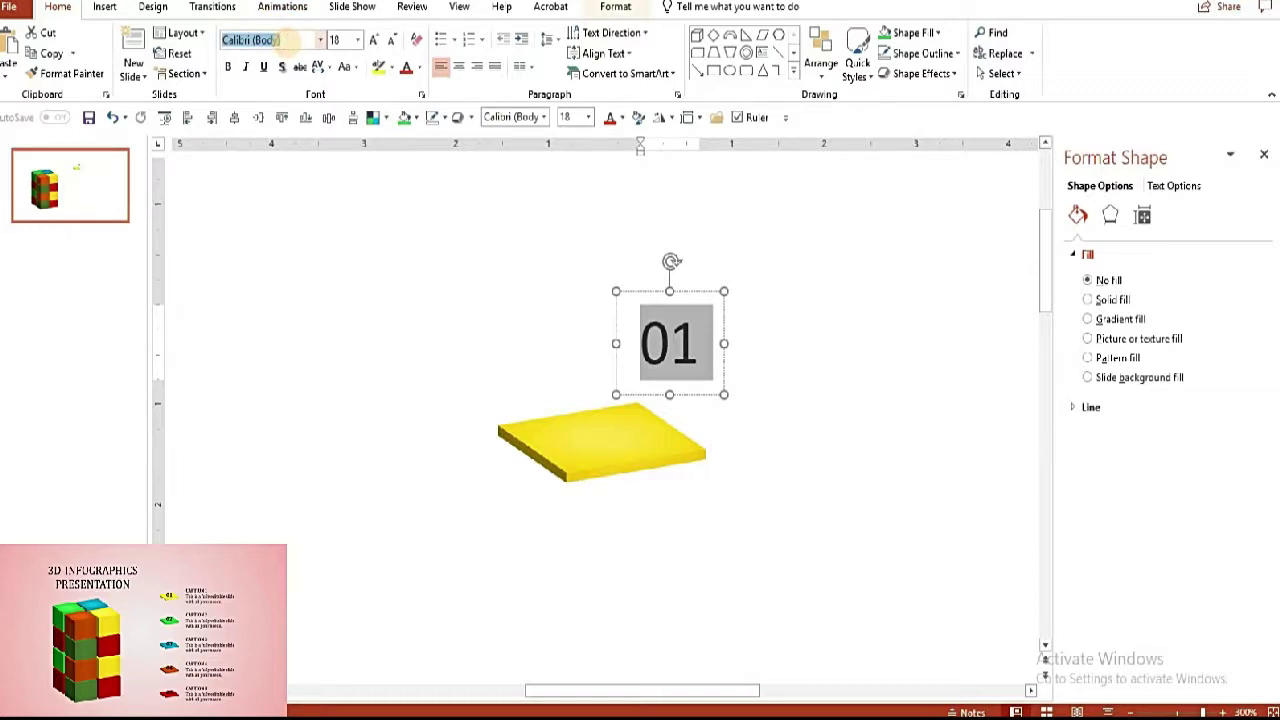
{"action": "type", "text": "Cam"}
{"action": "key", "text": "Return"}
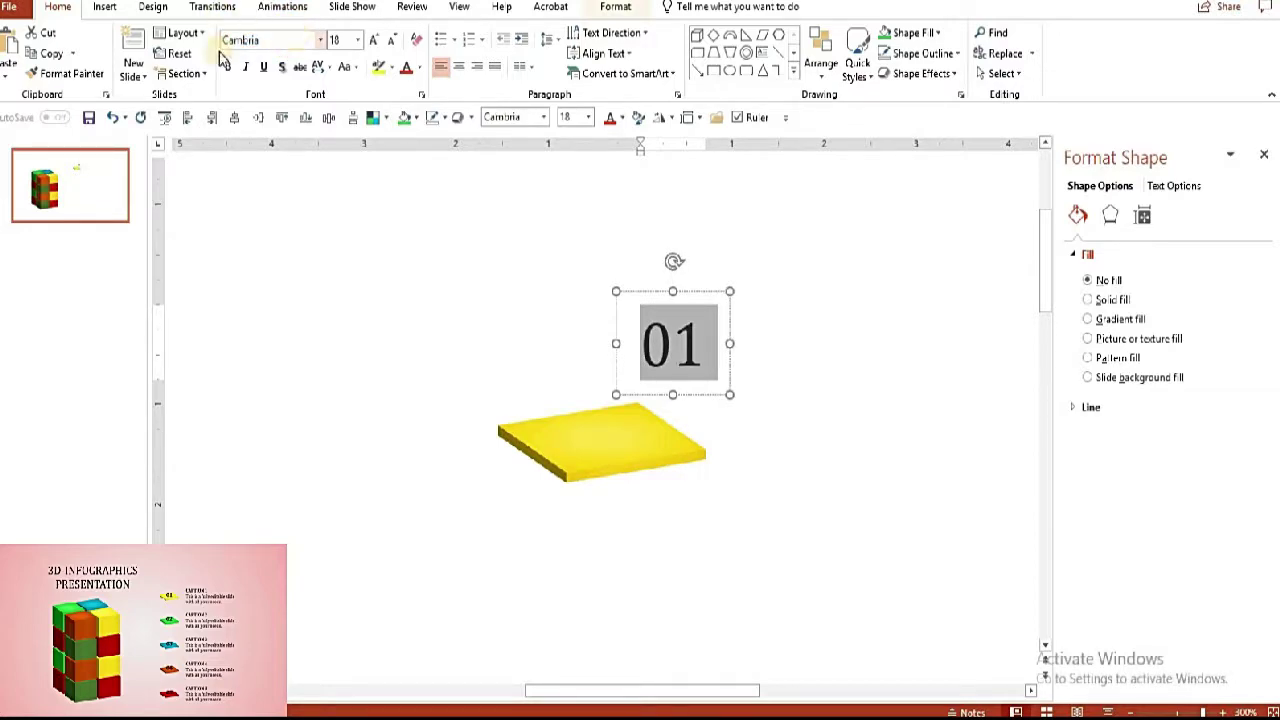
{"action": "left_click", "coordinate": [233, 68]}
- Place the 01 on the yellow slab and group the two together
{"action": "left_click_drag", "start_coordinate": [716, 393], "coordinate": [644, 470]}
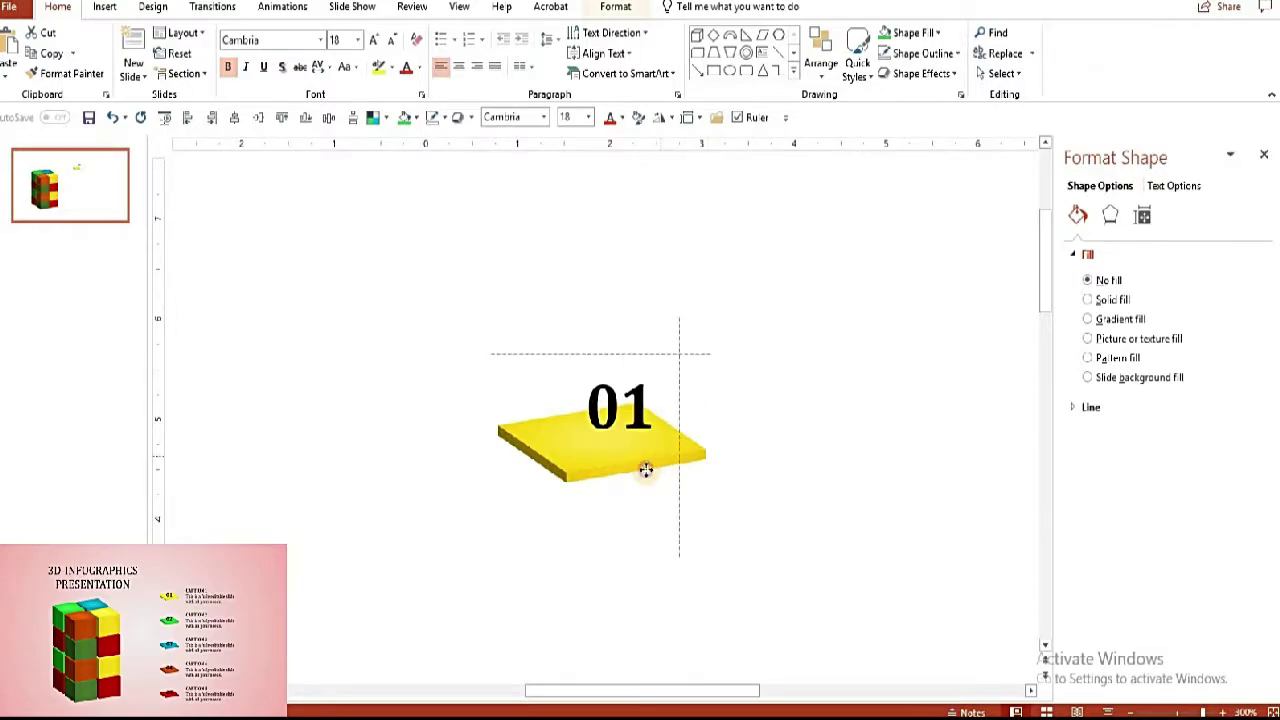
{"action": "left_click_drag", "start_coordinate": [791, 543], "coordinate": [457, 310]}
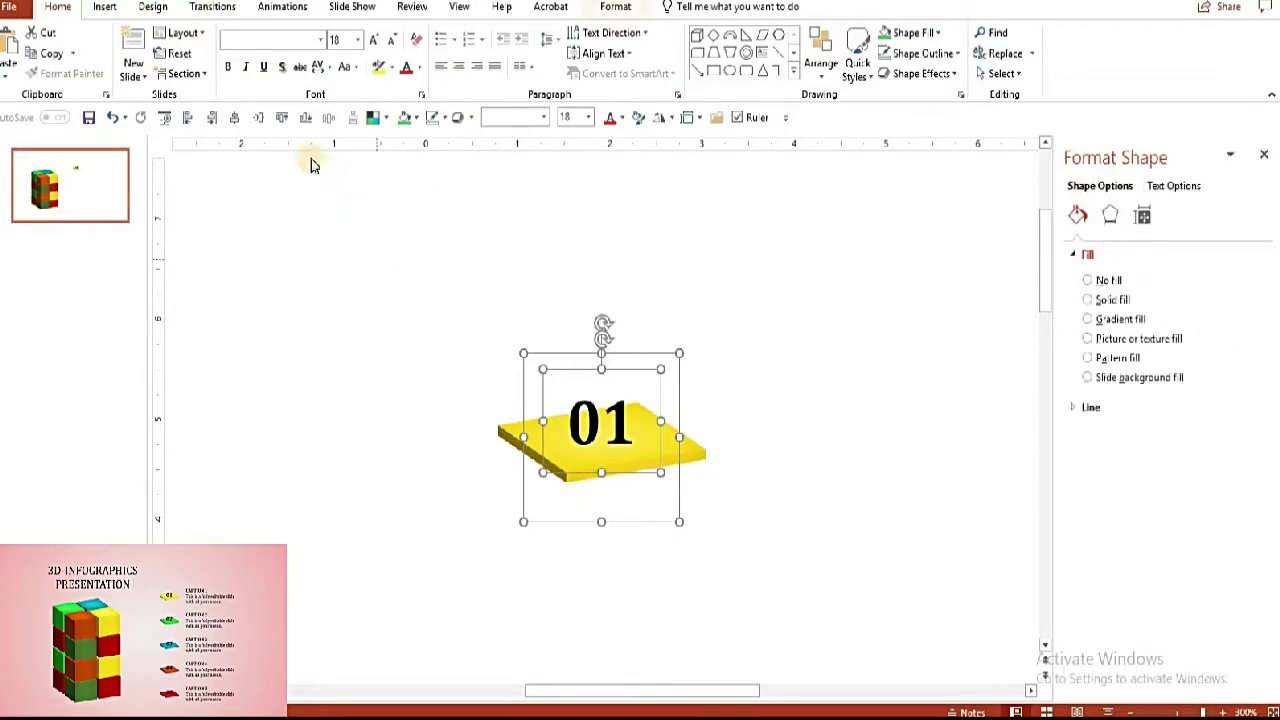
{"action": "left_click", "coordinate": [237, 118]}
- Duplicate the 01 slab downward to build a column of copies
{"action": "scroll", "coordinate": [797, 409], "scroll_direction": "down", "scroll_amount": 5, "text": "ctrl"}
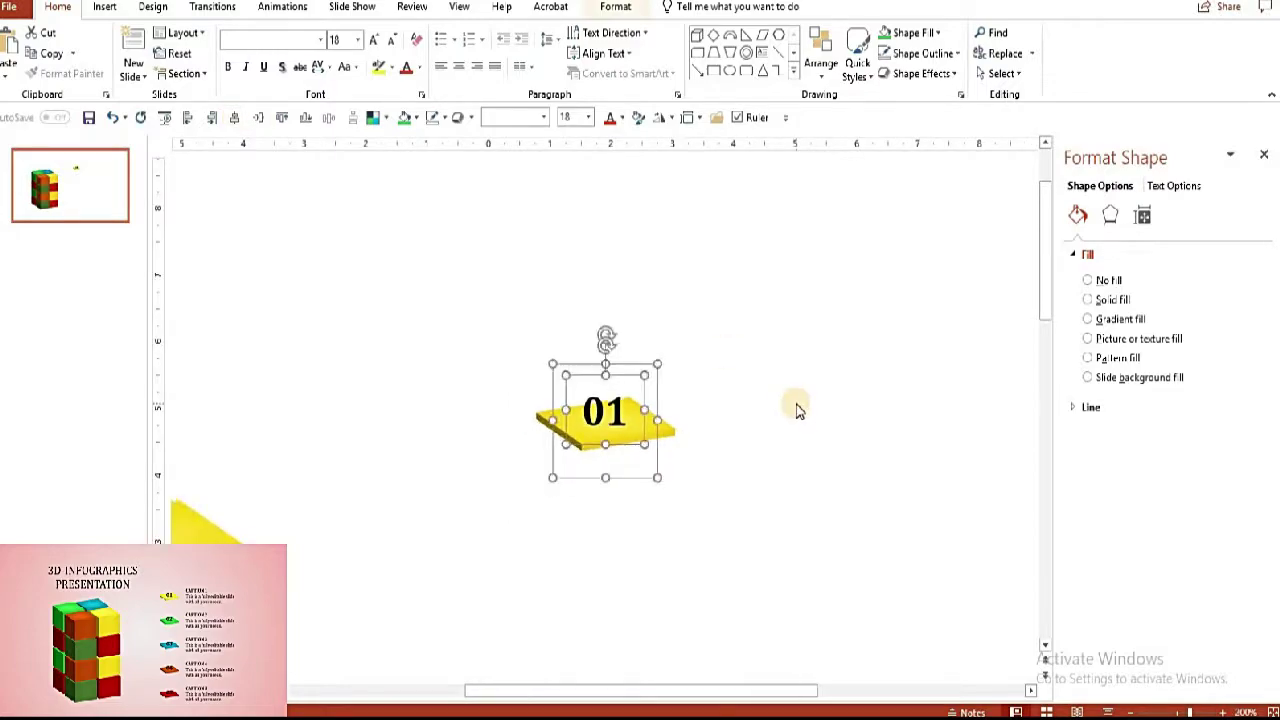
{"action": "scroll", "coordinate": [651, 429], "scroll_direction": "down", "scroll_amount": 3, "text": "ctrl"}
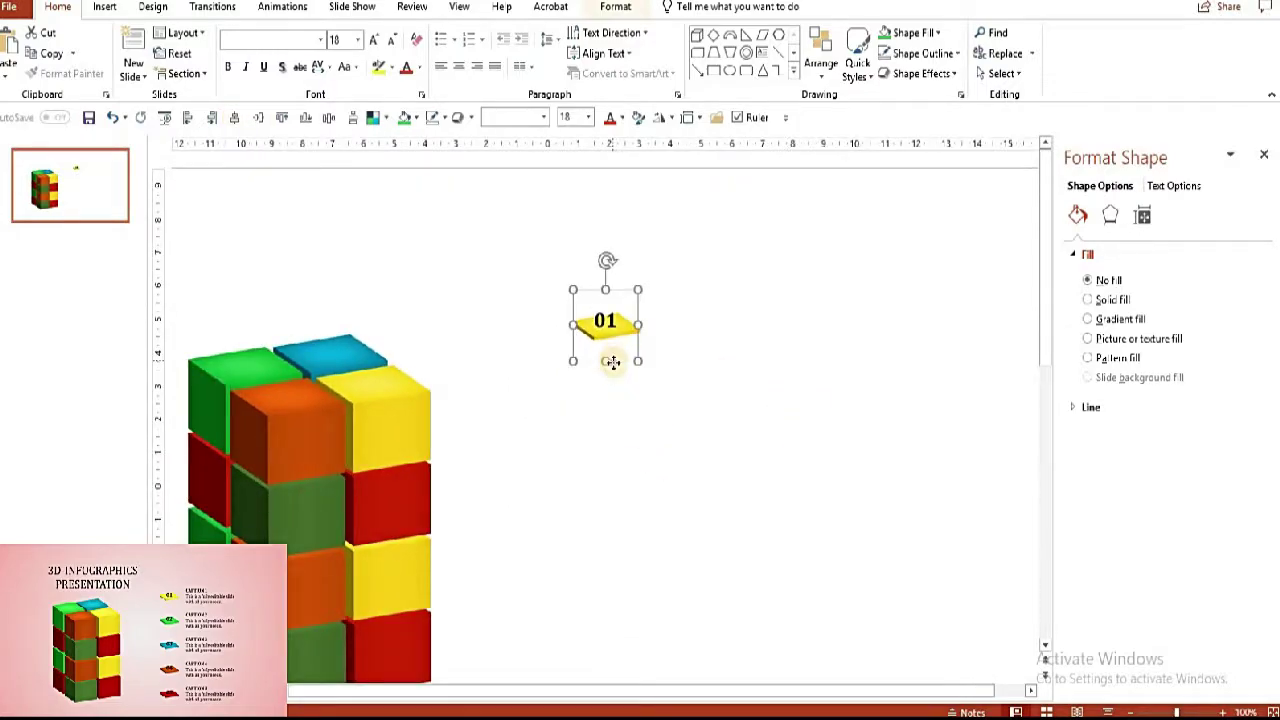
{"action": "left_click_drag", "start_coordinate": [611, 362], "coordinate": [626, 574], "text": "ctrl"}
{"action": "scroll", "coordinate": [643, 563], "scroll_direction": "down", "scroll_amount": 2, "text": "ctrl"}
{"action": "left_click_drag", "start_coordinate": [660, 520], "coordinate": [657, 612], "text": "ctrl"}
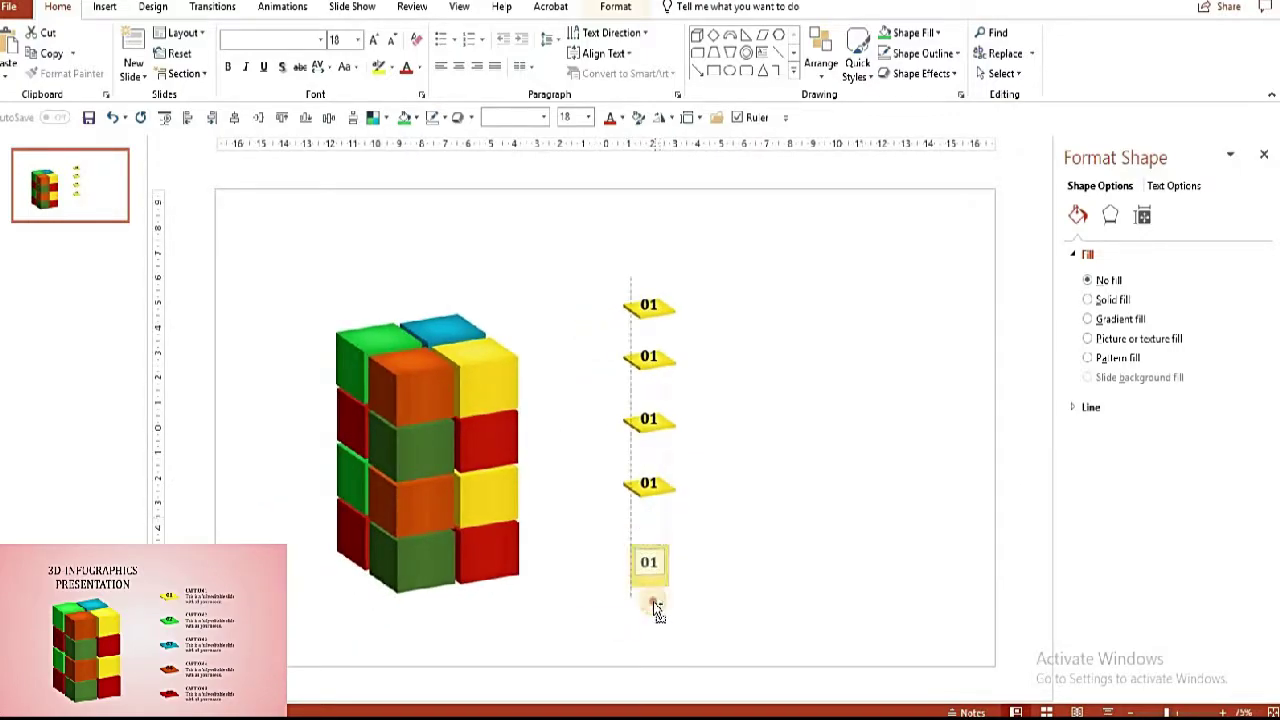
- Select all five slabs and distribute them vertically
{"action": "left_click", "coordinate": [651, 483], "text": "shift"}
{"action": "left_click", "coordinate": [651, 420], "text": "shift"}
{"action": "left_click", "coordinate": [651, 360], "text": "shift"}
{"action": "left_click", "coordinate": [651, 305], "text": "shift"}
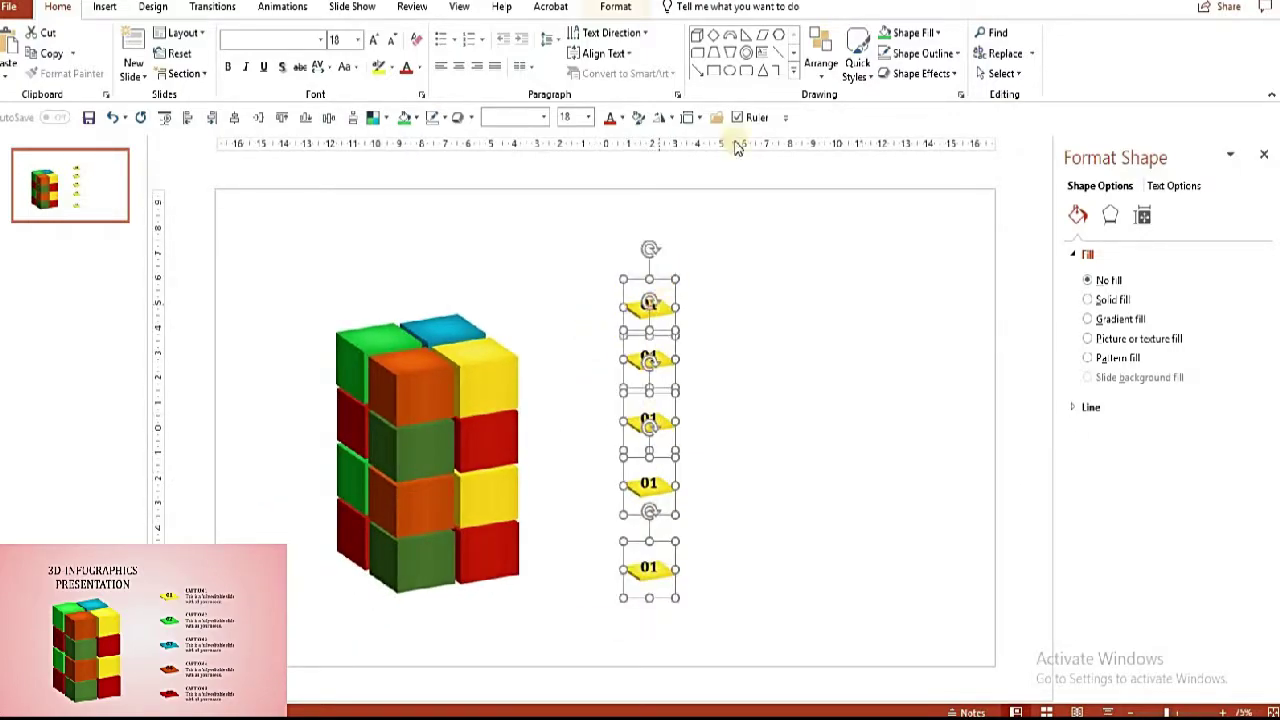
{"action": "left_click", "coordinate": [616, 7]}
{"action": "left_click", "coordinate": [1095, 33]}
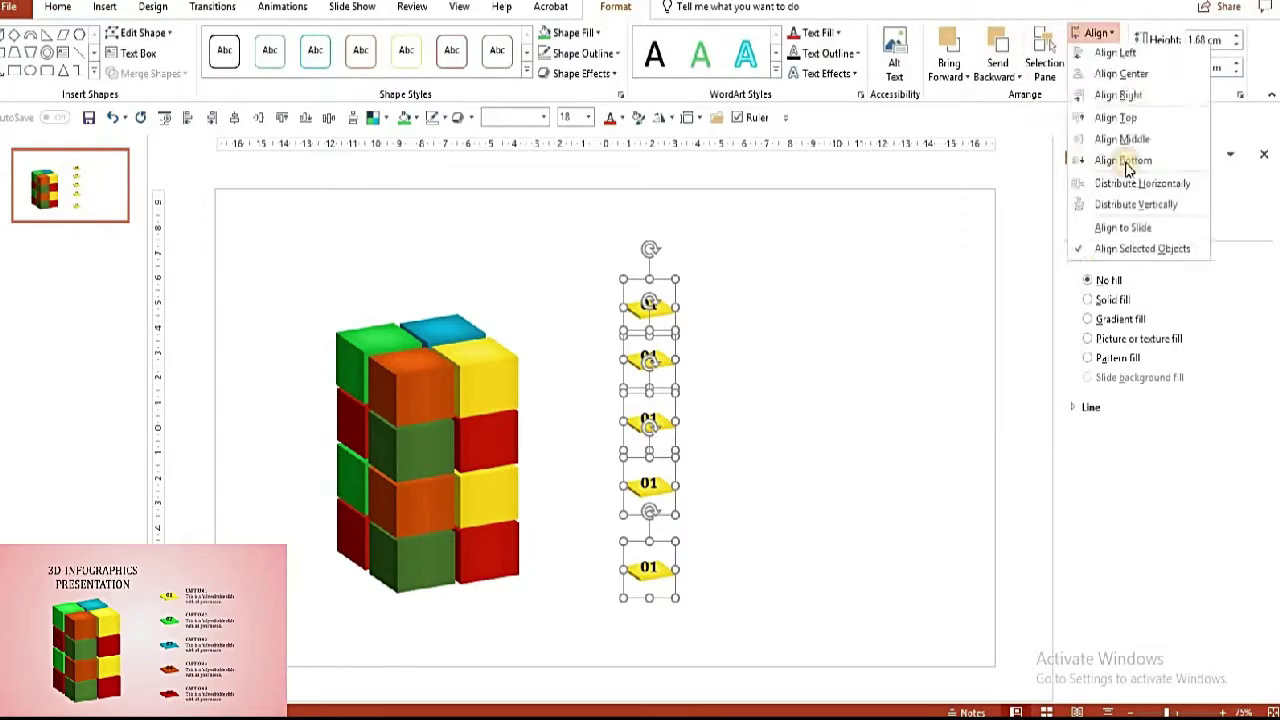
{"action": "left_click", "coordinate": [1116, 207]}
{"action": "scroll", "coordinate": [737, 411], "scroll_direction": "up", "scroll_amount": 3, "text": "ctrl"}
{"action": "left_click", "coordinate": [737, 411]}
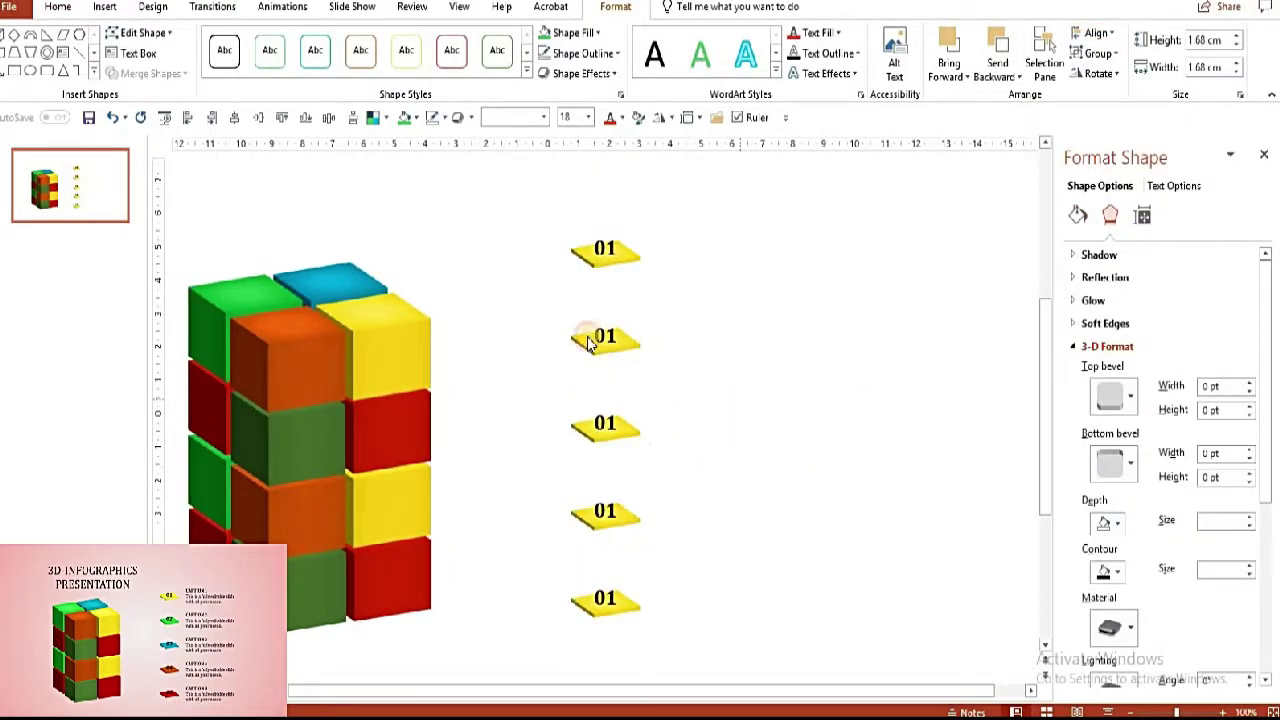
- Renumber the second slab to 02 and give it a green preset gradient
{"action": "left_click", "coordinate": [604, 335]}
{"action": "left_click", "coordinate": [604, 340]}
{"action": "scroll", "coordinate": [620, 466], "scroll_direction": "up", "scroll_amount": 5, "text": "ctrl"}
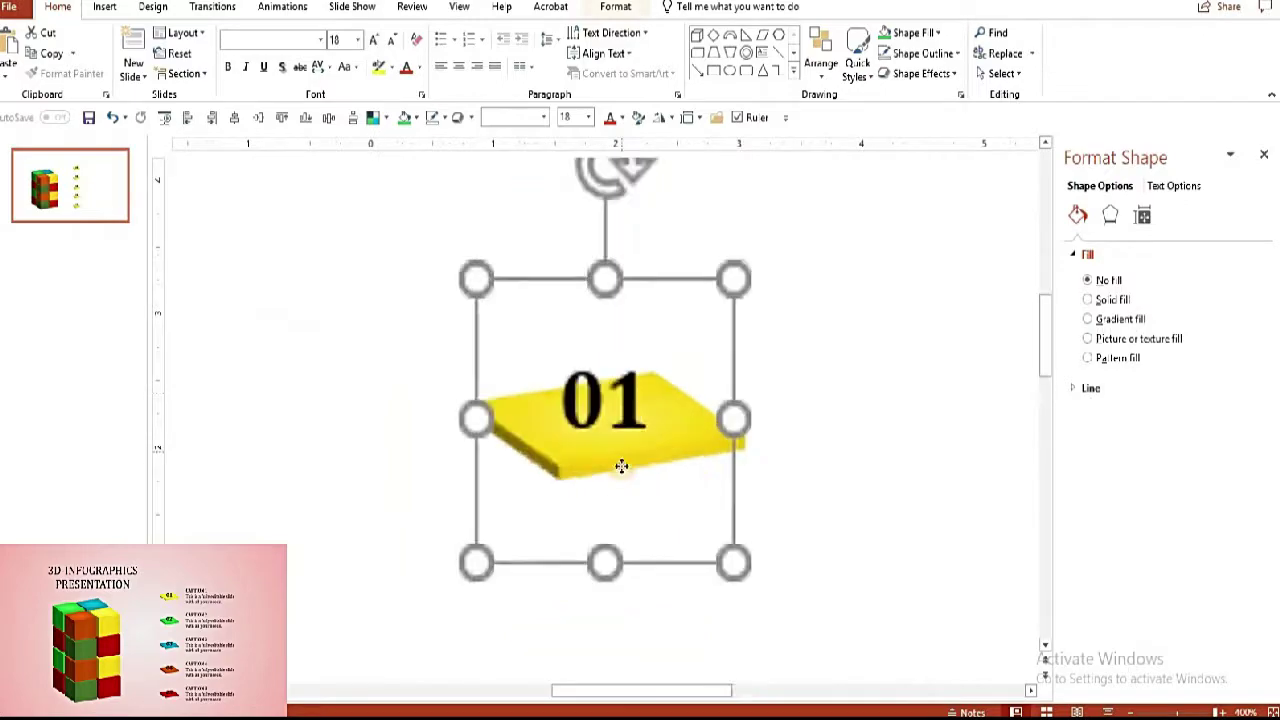
{"action": "scroll", "coordinate": [634, 466], "scroll_direction": "down", "scroll_amount": 3, "text": "ctrl"}
{"action": "scroll", "coordinate": [637, 466], "scroll_direction": "down", "scroll_amount": 2, "text": "ctrl"}
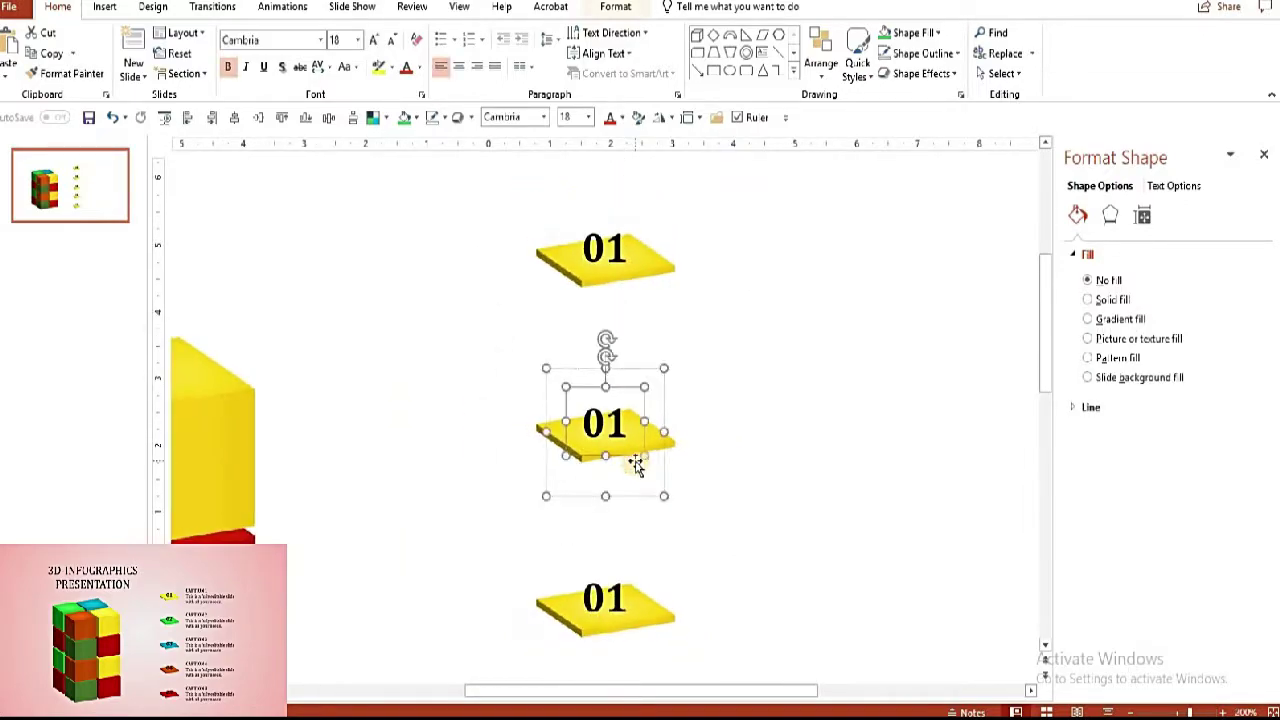
{"action": "left_click", "coordinate": [626, 424]}
{"action": "key", "text": "BackSpace"}
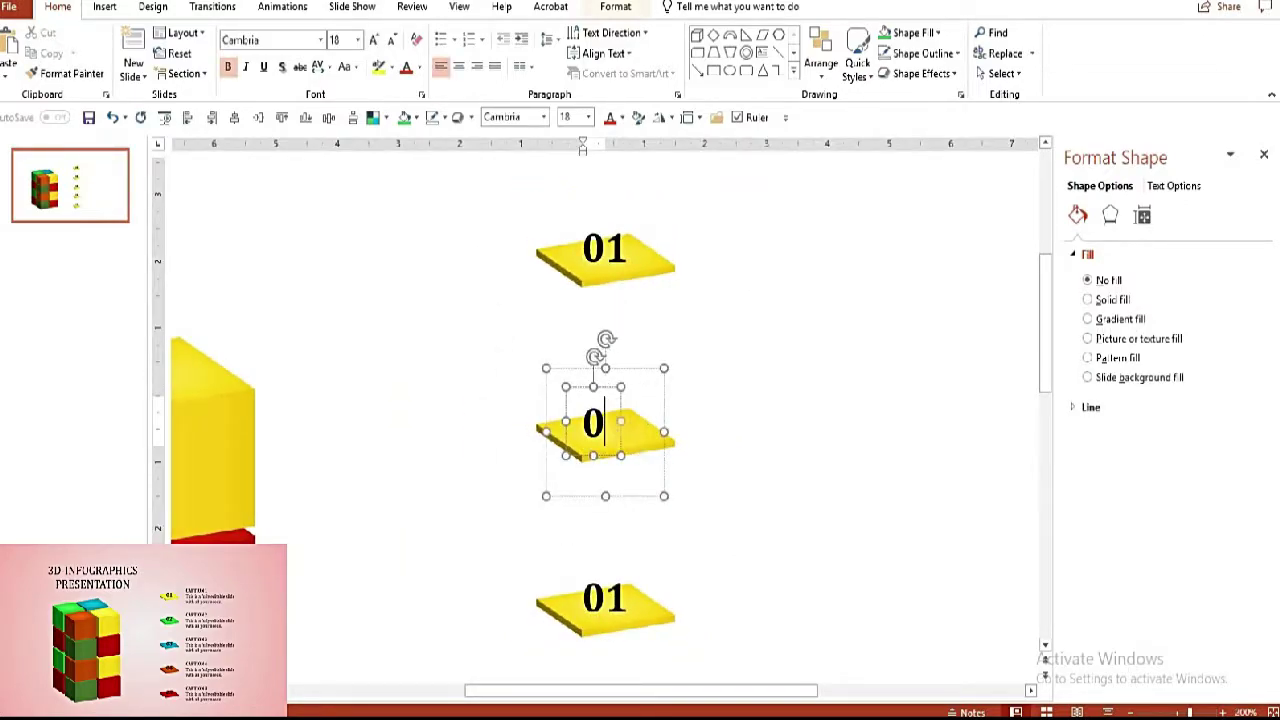
{"action": "type", "text": "2"}
{"action": "left_click", "coordinate": [1087, 319]}
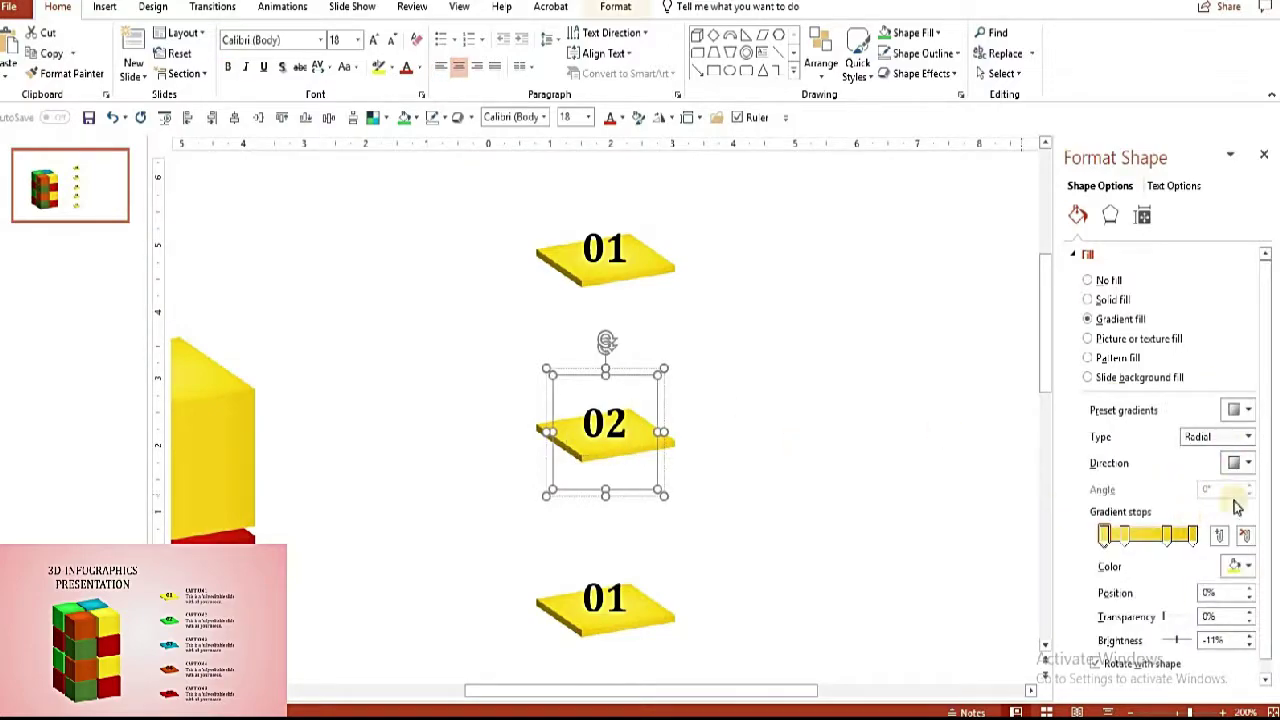
{"action": "left_click", "coordinate": [1231, 414]}
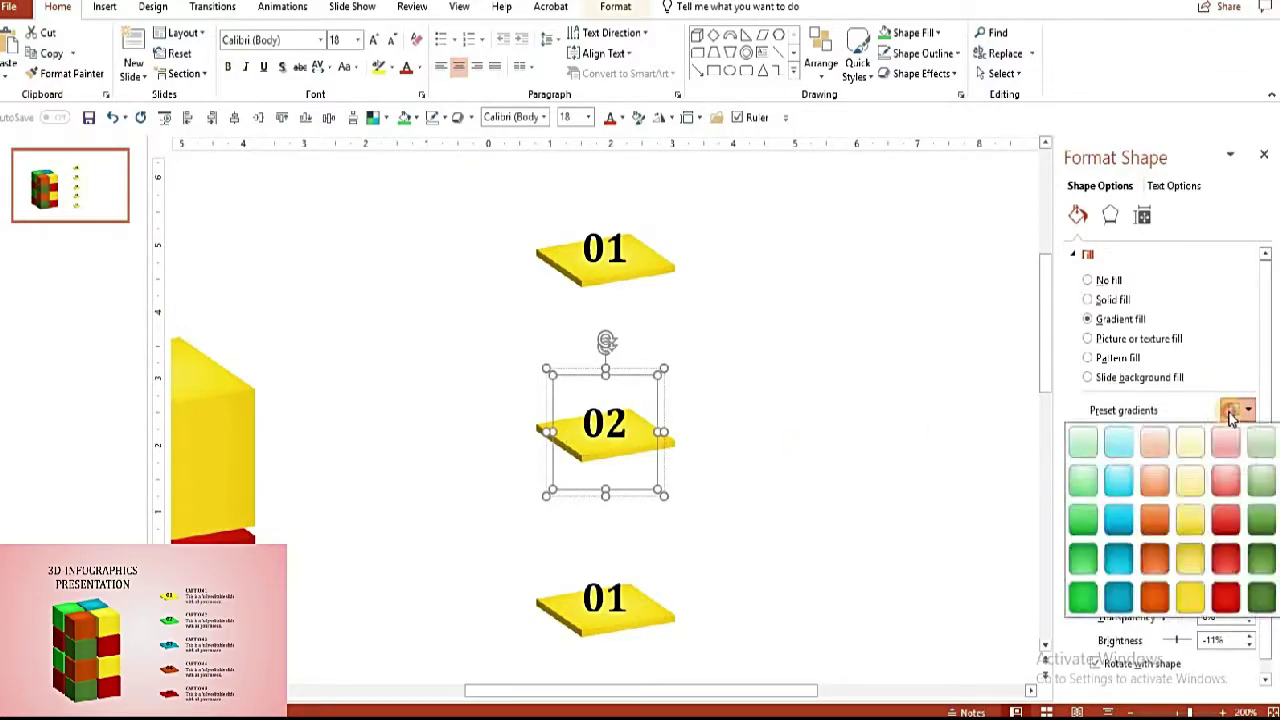
{"action": "left_click", "coordinate": [1083, 598]}
- Give the third slab a blue preset gradient and renumber it 03
{"action": "scroll", "coordinate": [640, 450], "scroll_direction": "down", "scroll_amount": 1}
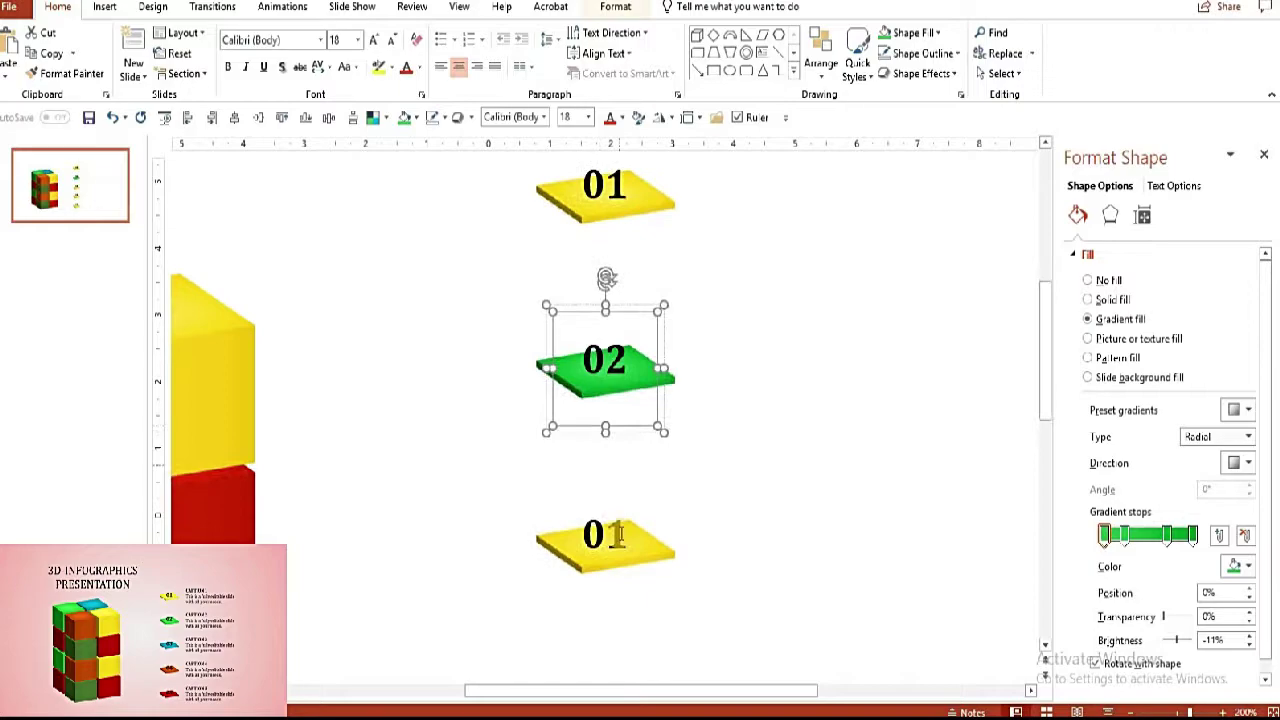
{"action": "left_click", "coordinate": [652, 550]}
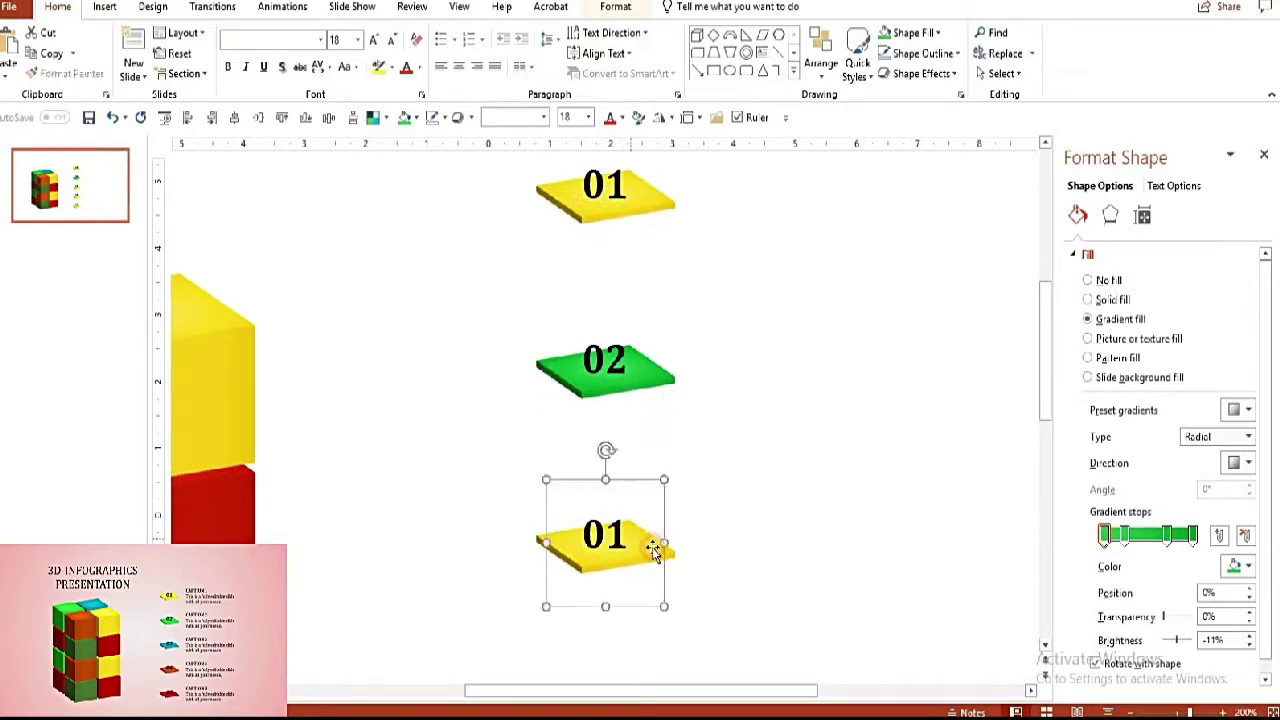
{"action": "left_click", "coordinate": [1238, 410]}
{"action": "left_click", "coordinate": [1118, 600]}
{"action": "scroll", "coordinate": [585, 443], "scroll_direction": "down", "scroll_amount": 1}
{"action": "left_click", "coordinate": [614, 505]}
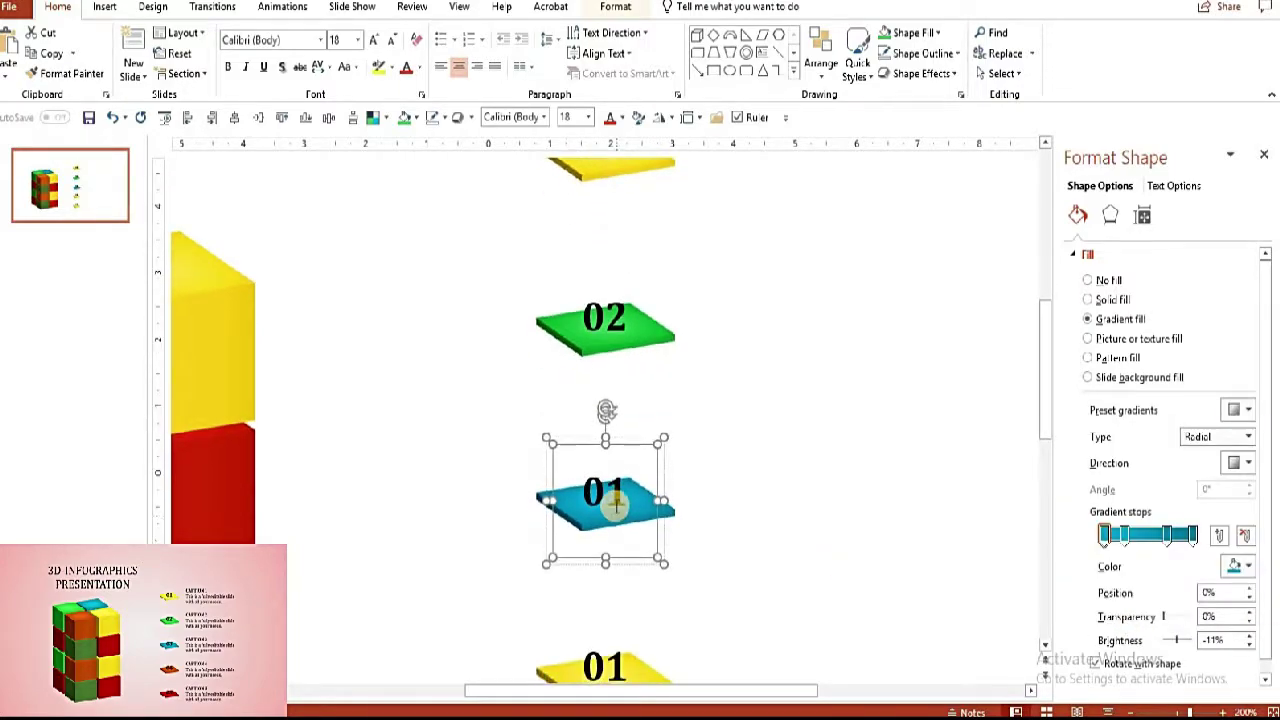
{"action": "left_click", "coordinate": [614, 505]}
{"action": "key", "text": "BackSpace"}
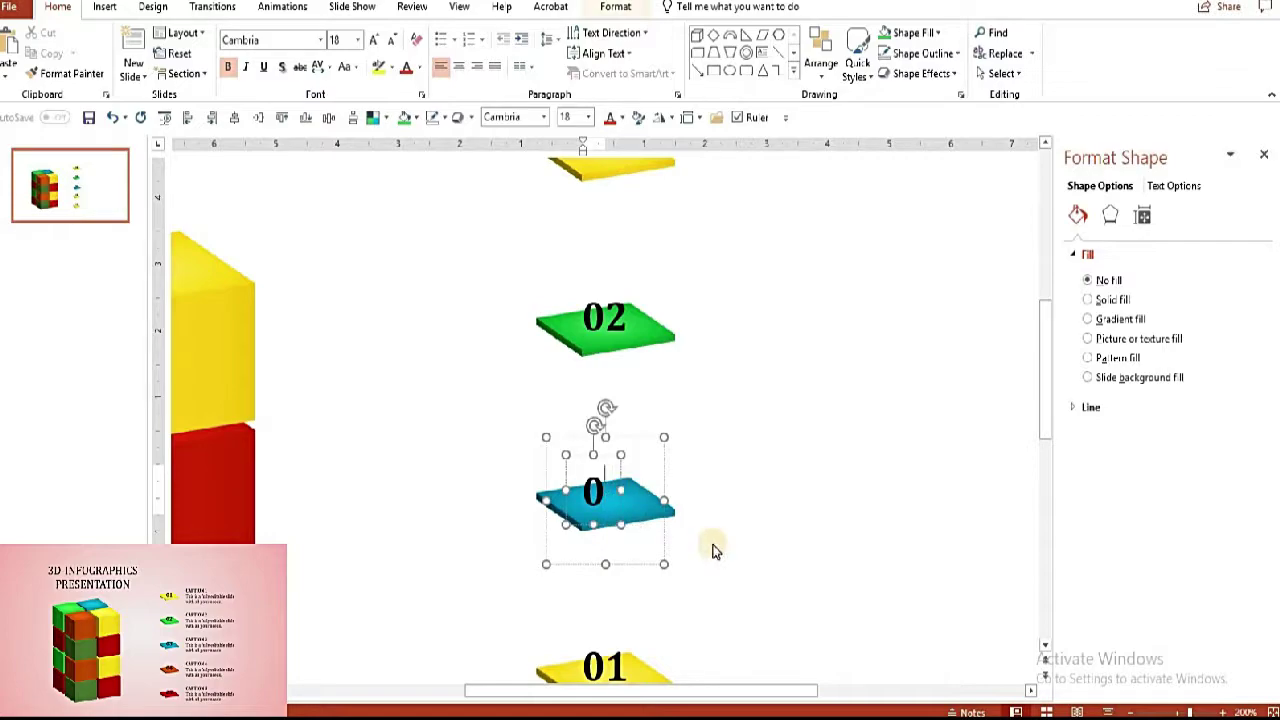
{"action": "type", "text": "3"}
- Renumber the fourth slab to 04 and give it an orange preset gradient
{"action": "scroll", "coordinate": [712, 550], "scroll_direction": "down", "scroll_amount": 1}
{"action": "left_click", "coordinate": [614, 614]}
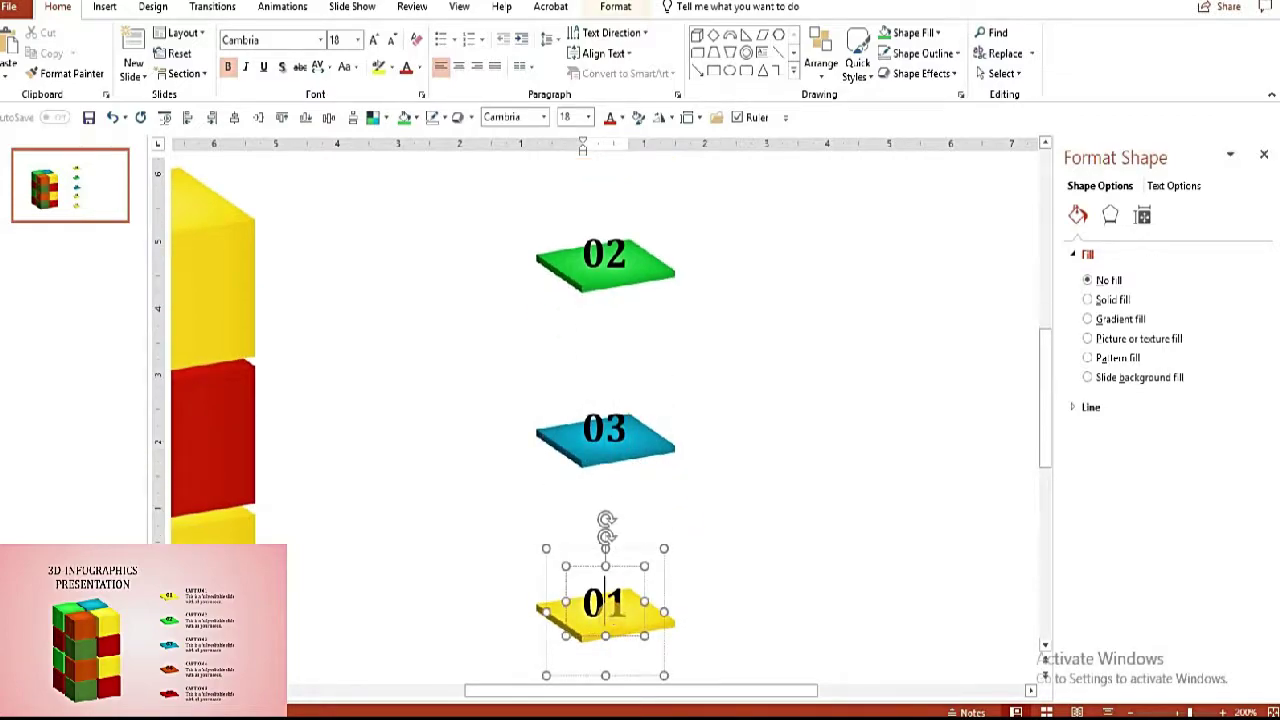
{"action": "key", "text": "BackSpace"}
{"action": "type", "text": "4"}
{"action": "scroll", "coordinate": [606, 522], "scroll_direction": "down", "scroll_amount": 1}
{"action": "left_click", "coordinate": [658, 557]}
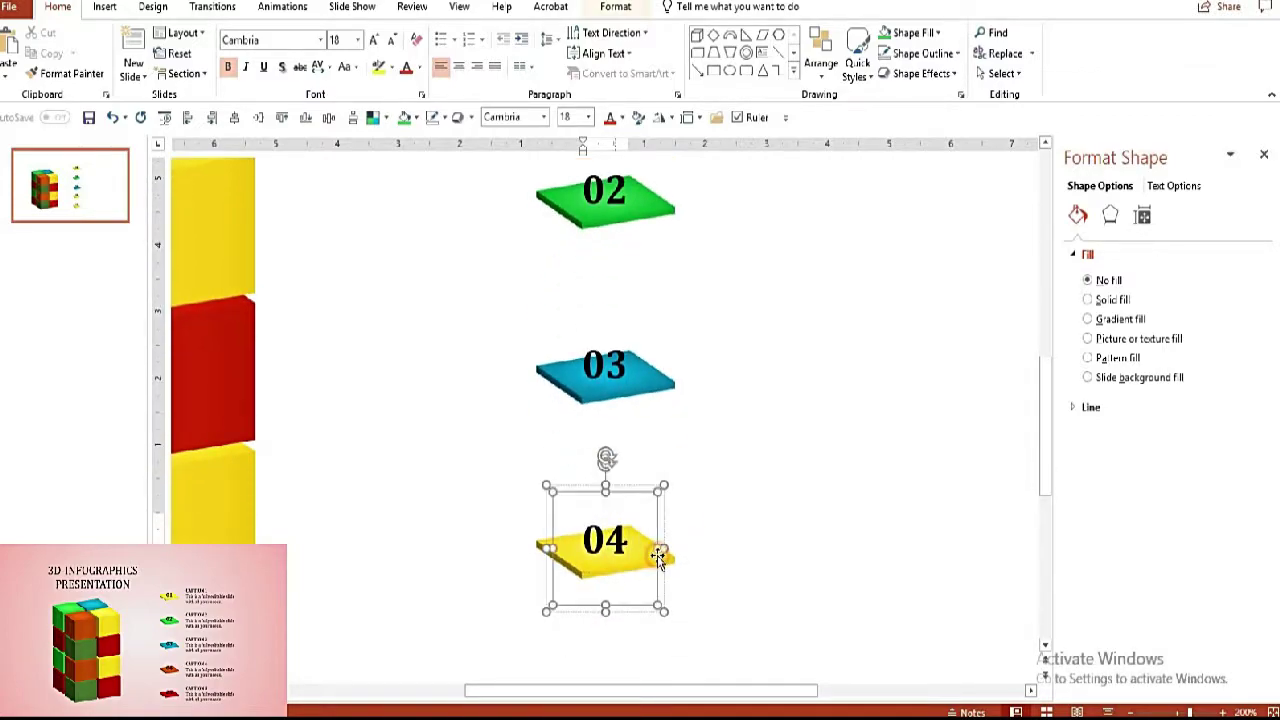
{"action": "left_click", "coordinate": [1088, 318]}
{"action": "left_click", "coordinate": [1233, 412]}
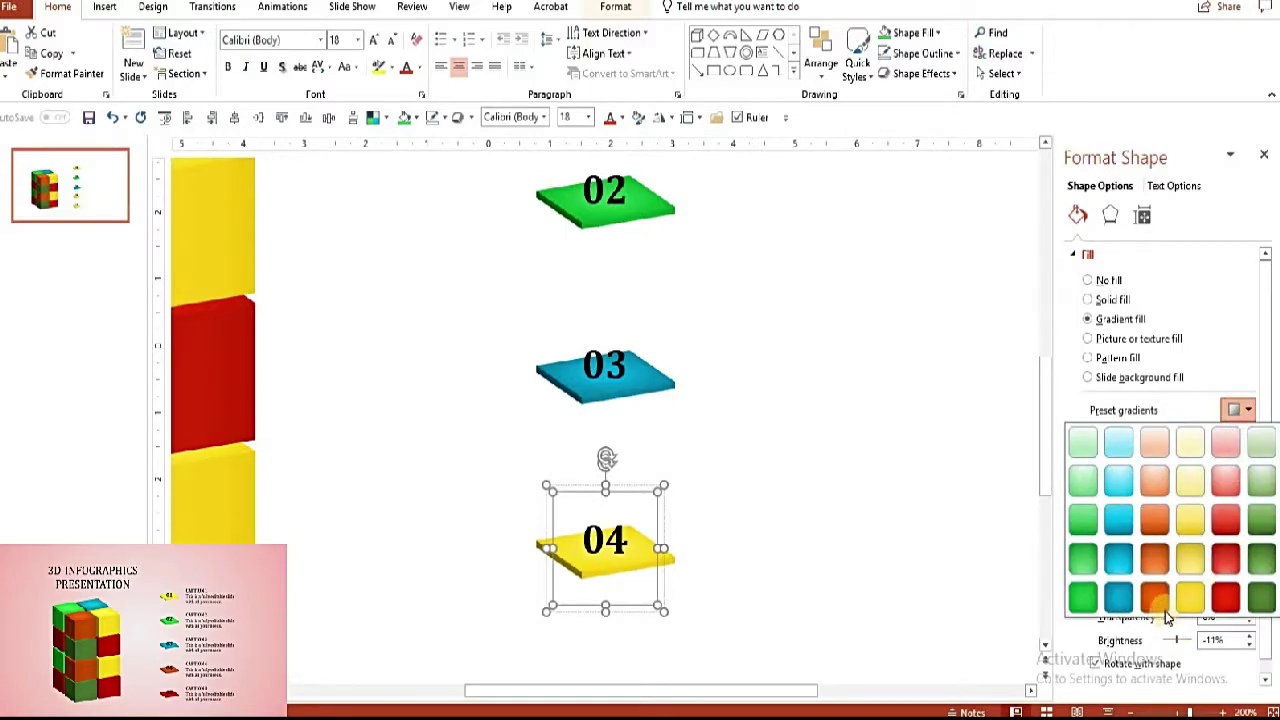
{"action": "left_click", "coordinate": [1154, 597]}
- Give the bottom slab a red preset gradient and renumber it 05
{"action": "scroll", "coordinate": [566, 331], "scroll_direction": "down", "scroll_amount": 1}
{"action": "scroll", "coordinate": [566, 331], "scroll_direction": "down", "scroll_amount": 2}
{"action": "scroll", "coordinate": [641, 527], "scroll_direction": "down", "scroll_amount": 1}
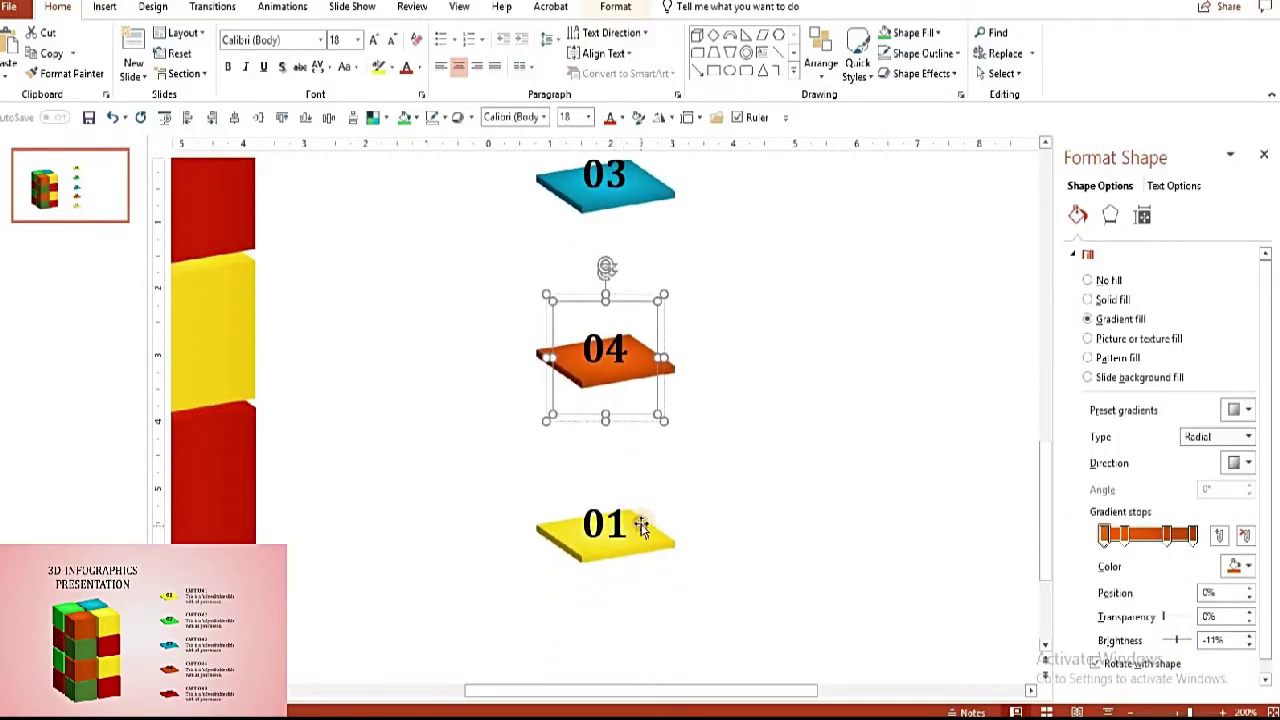
{"action": "left_click", "coordinate": [641, 527]}
{"action": "left_click", "coordinate": [655, 533]}
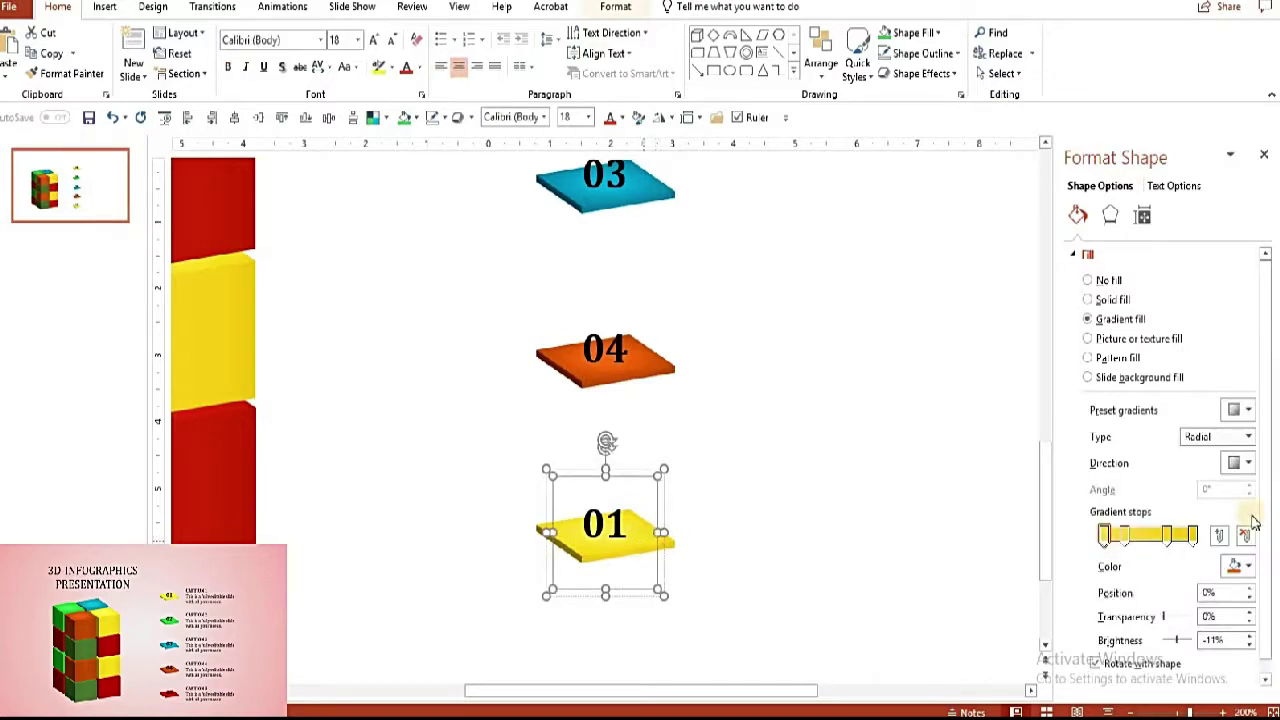
{"action": "left_click", "coordinate": [1228, 412]}
{"action": "left_click", "coordinate": [1213, 600]}
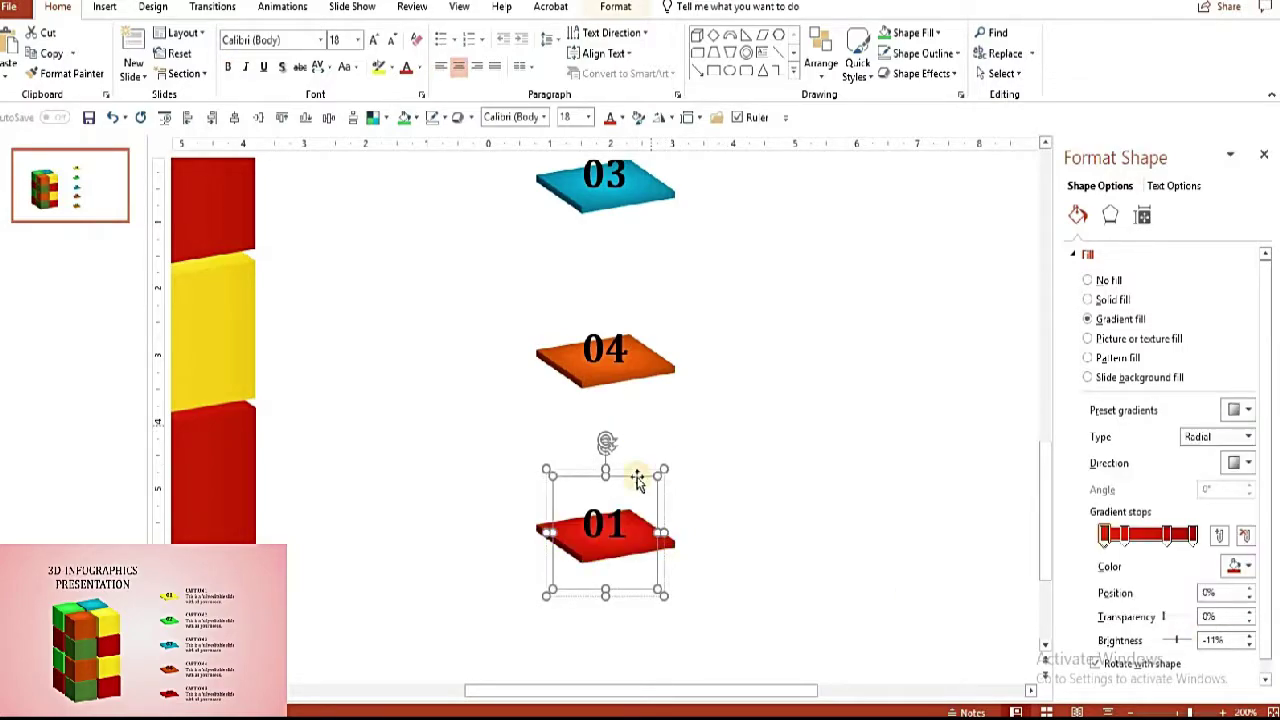
{"action": "left_click", "coordinate": [610, 507]}
{"action": "key", "text": "BackSpace"}
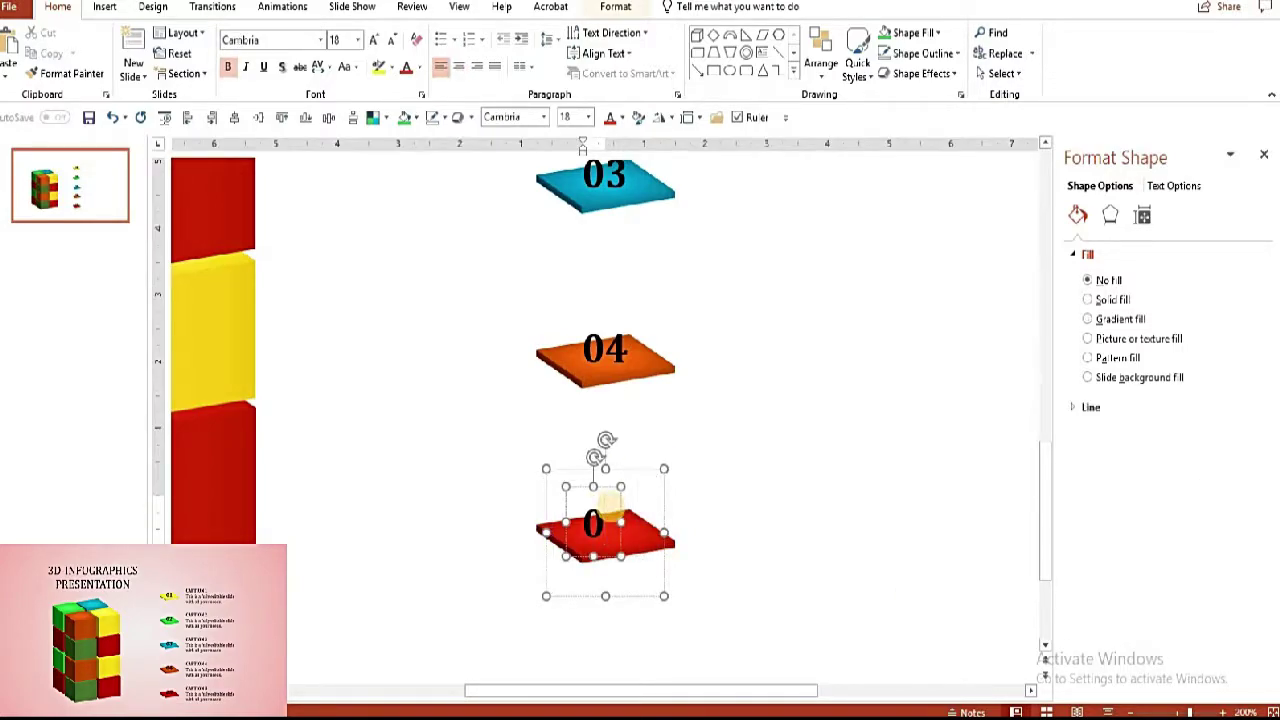
{"action": "type", "text": "5"}
{"action": "left_click", "coordinate": [863, 454]}
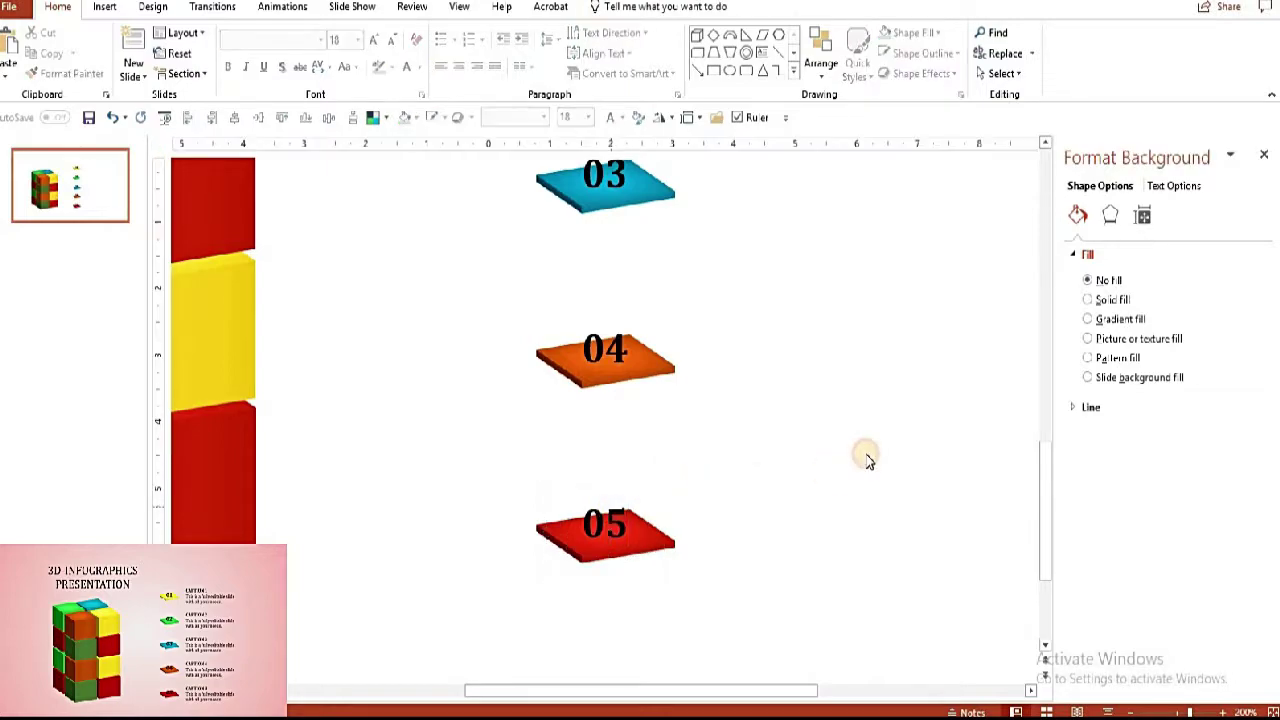
{"action": "scroll", "coordinate": [678, 408], "scroll_direction": "down", "scroll_amount": 3}
{"action": "scroll", "coordinate": [678, 408], "scroll_direction": "down", "scroll_amount": 4}
{"action": "scroll", "coordinate": [751, 463], "scroll_direction": "down", "scroll_amount": 2}
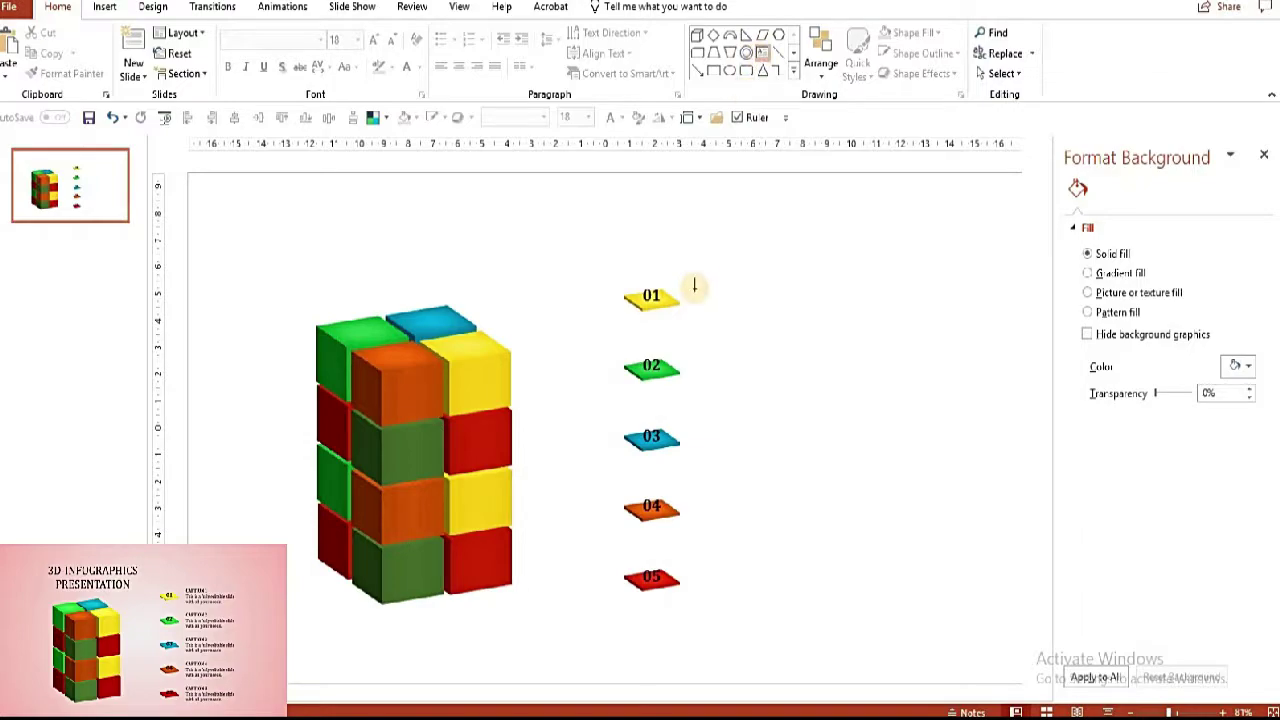
- Type 'This is a fully editable slide with all your needs.' in a box beside slab 01
{"action": "left_click", "coordinate": [740, 282]}
{"action": "type", "text": "Thi"}
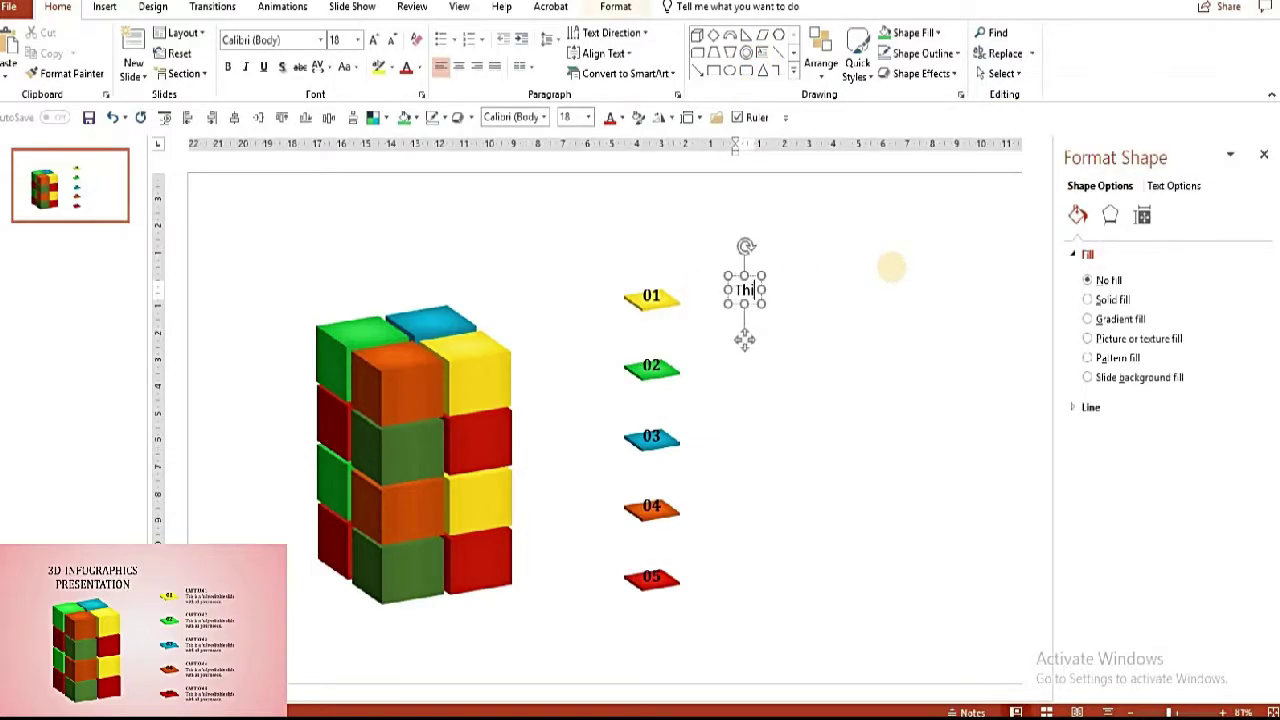
{"action": "type", "text": "s is"}
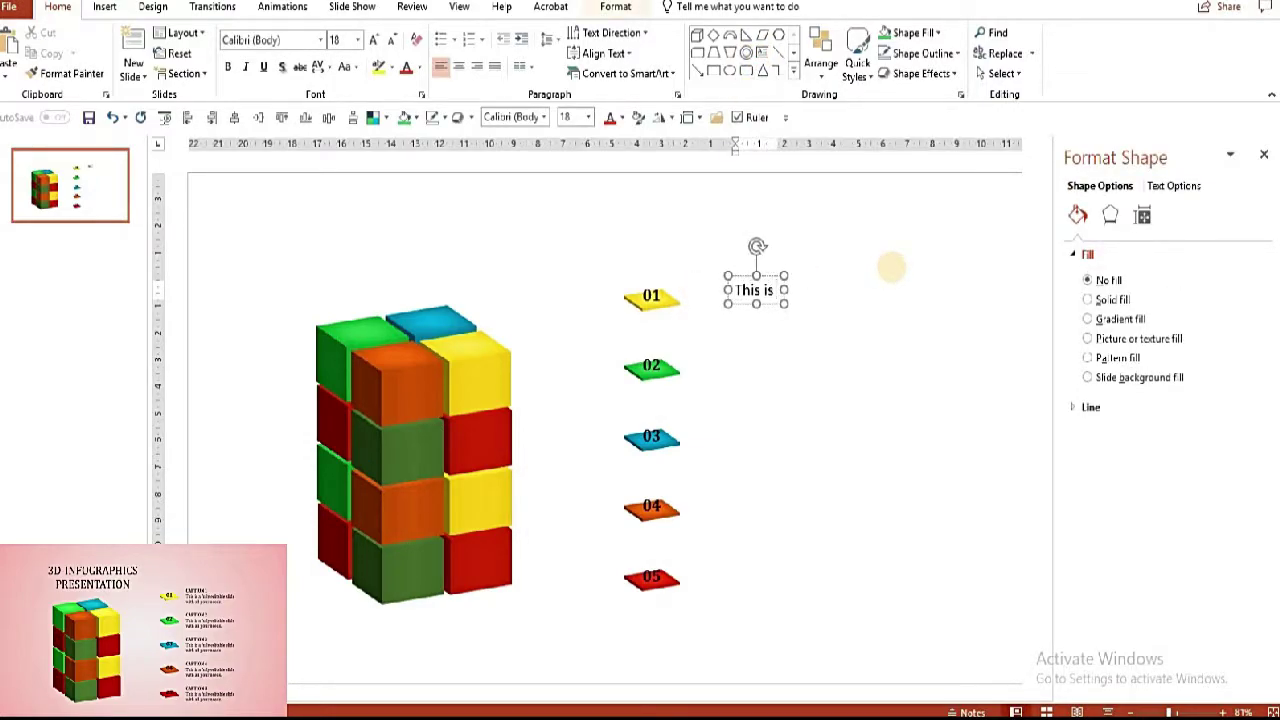
{"action": "type", "text": " a"}
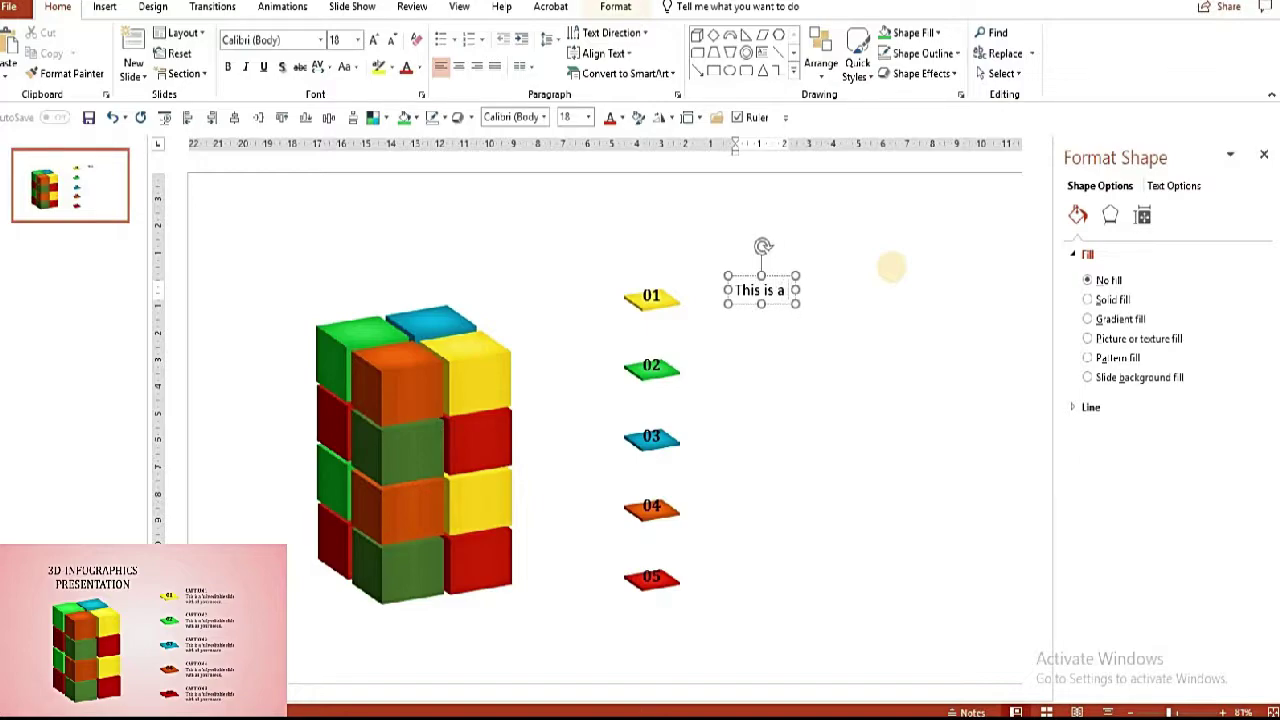
{"action": "type", "text": " fully ed"}
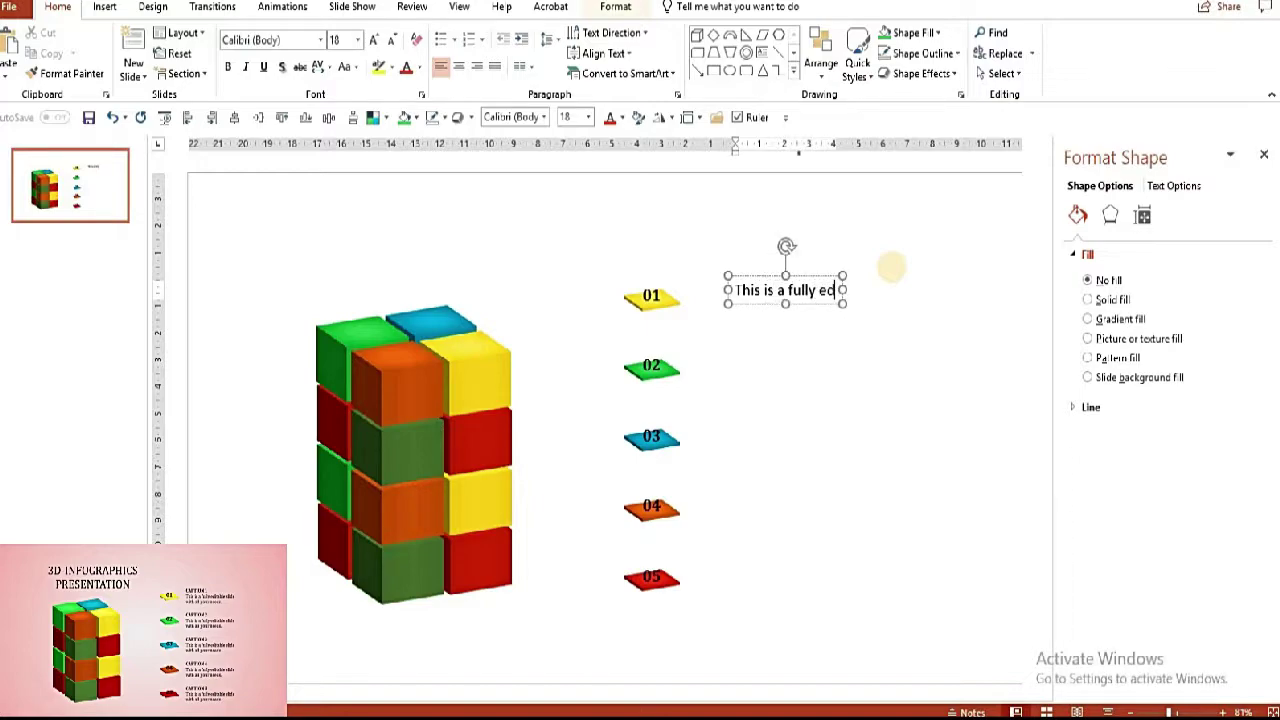
{"action": "type", "text": "itablse"}
{"action": "key", "text": "BackSpace"}
{"action": "key", "text": "BackSpace"}
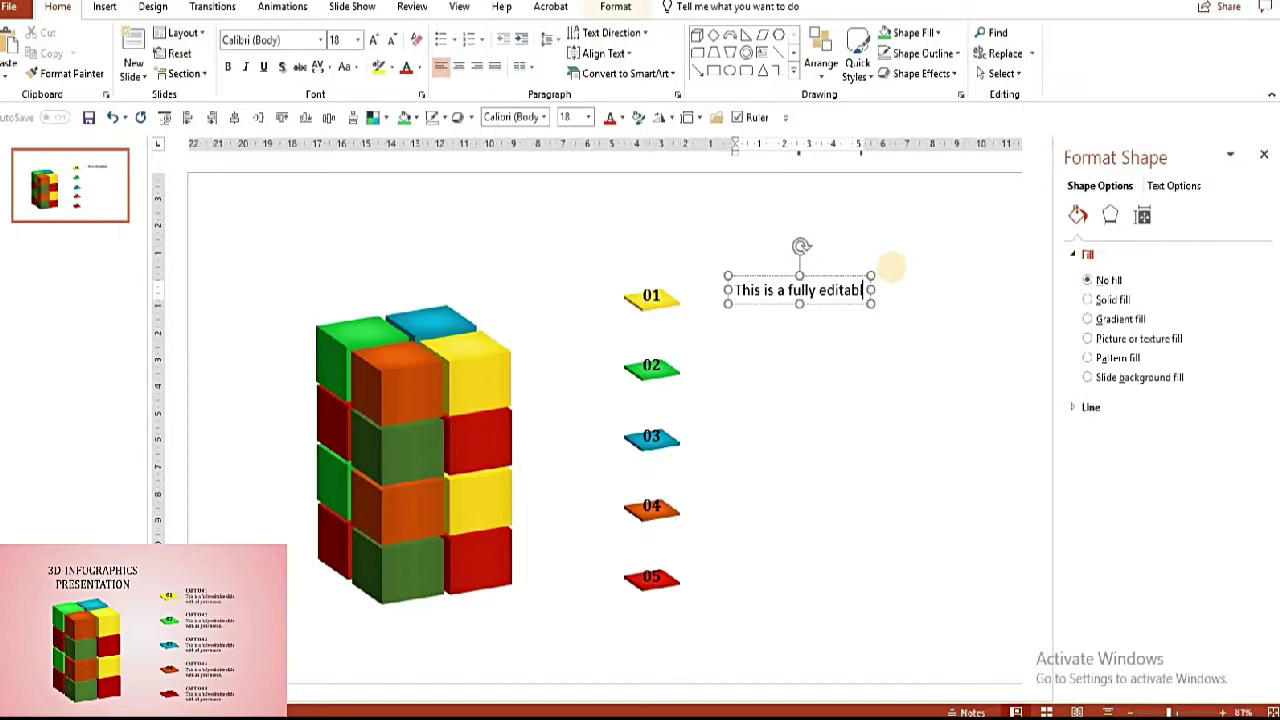
{"action": "type", "text": "e slu"}
{"action": "key", "text": "BackSpace"}
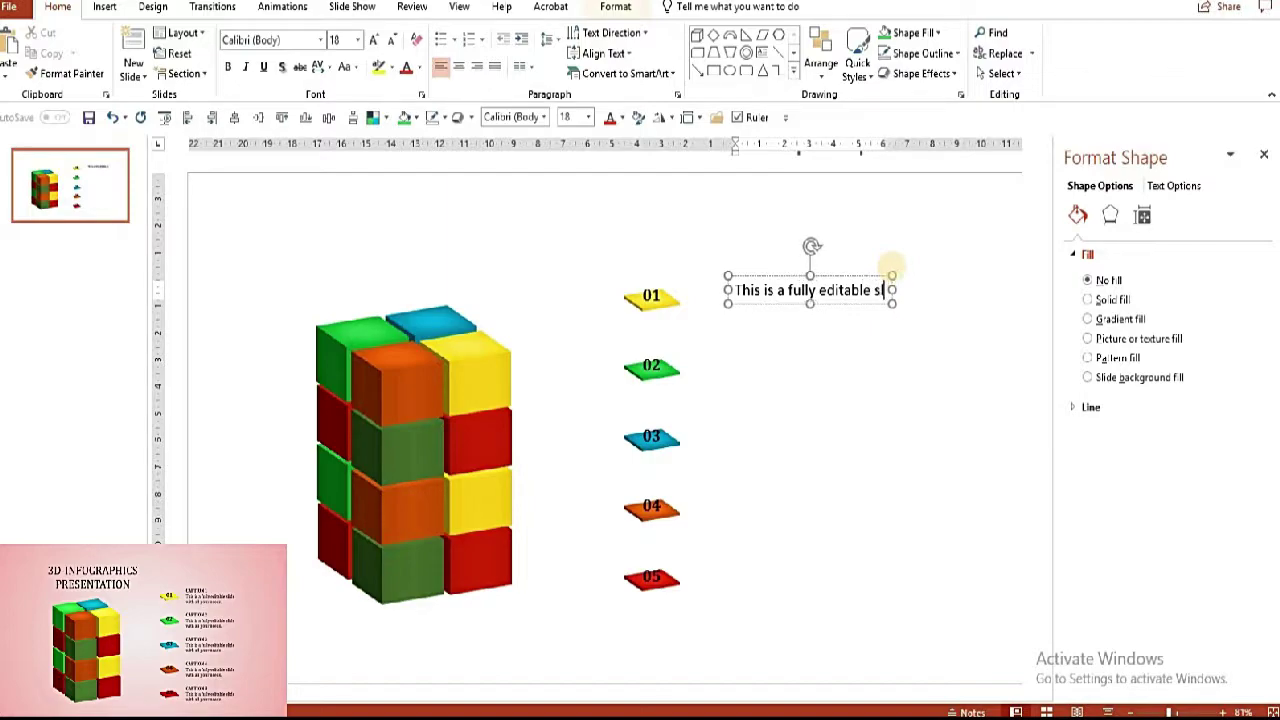
{"action": "type", "text": "ide with "}
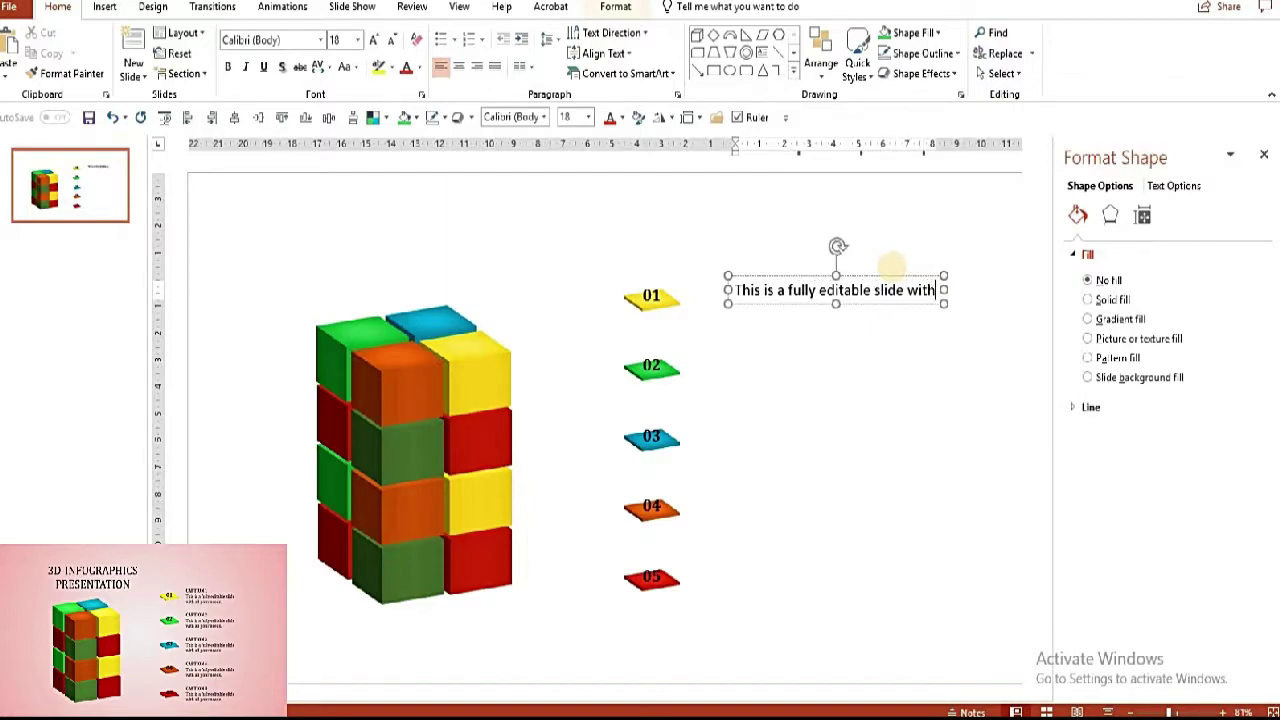
{"action": "type", "text": "all"}
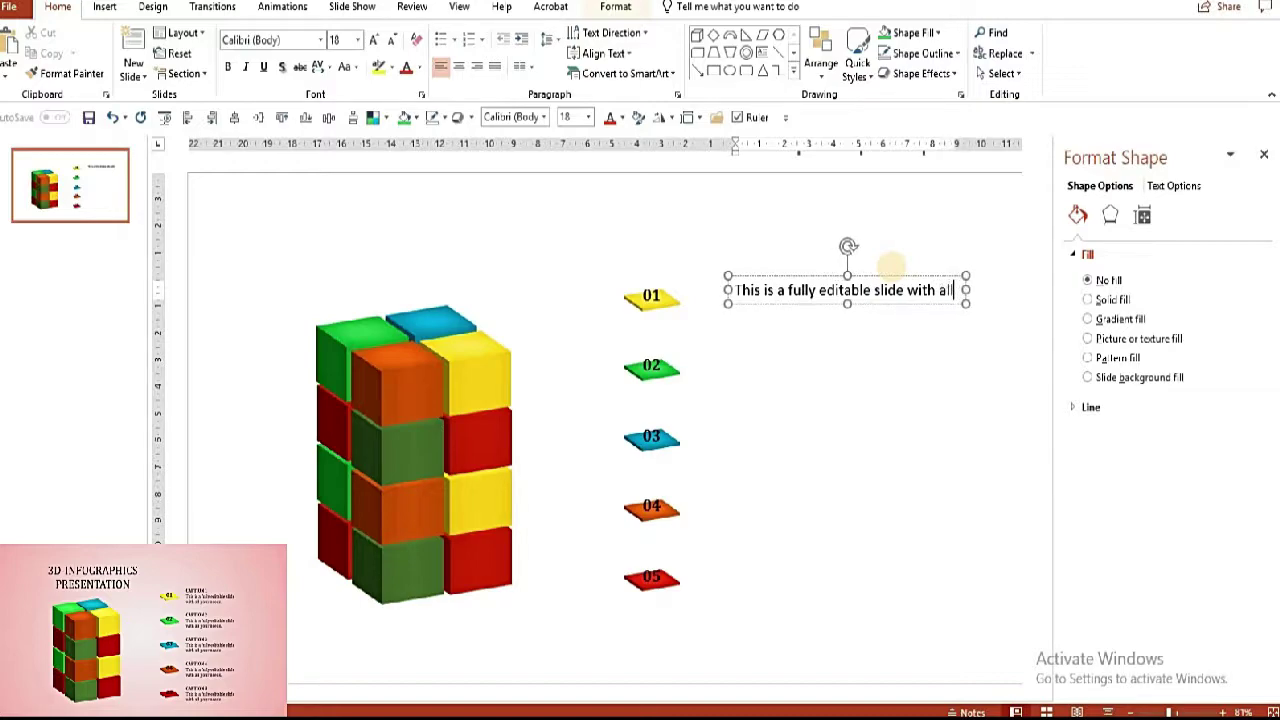
{"action": "type", "text": " your"}
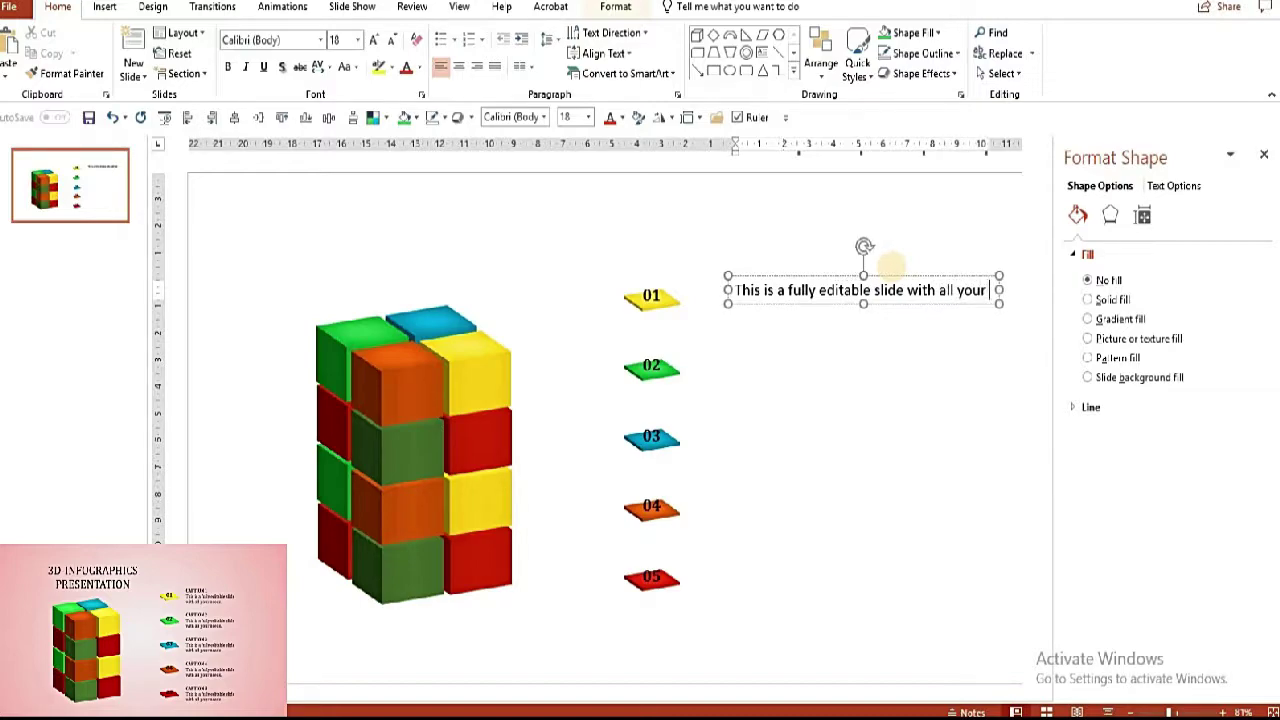
{"action": "type", "text": " needs."}
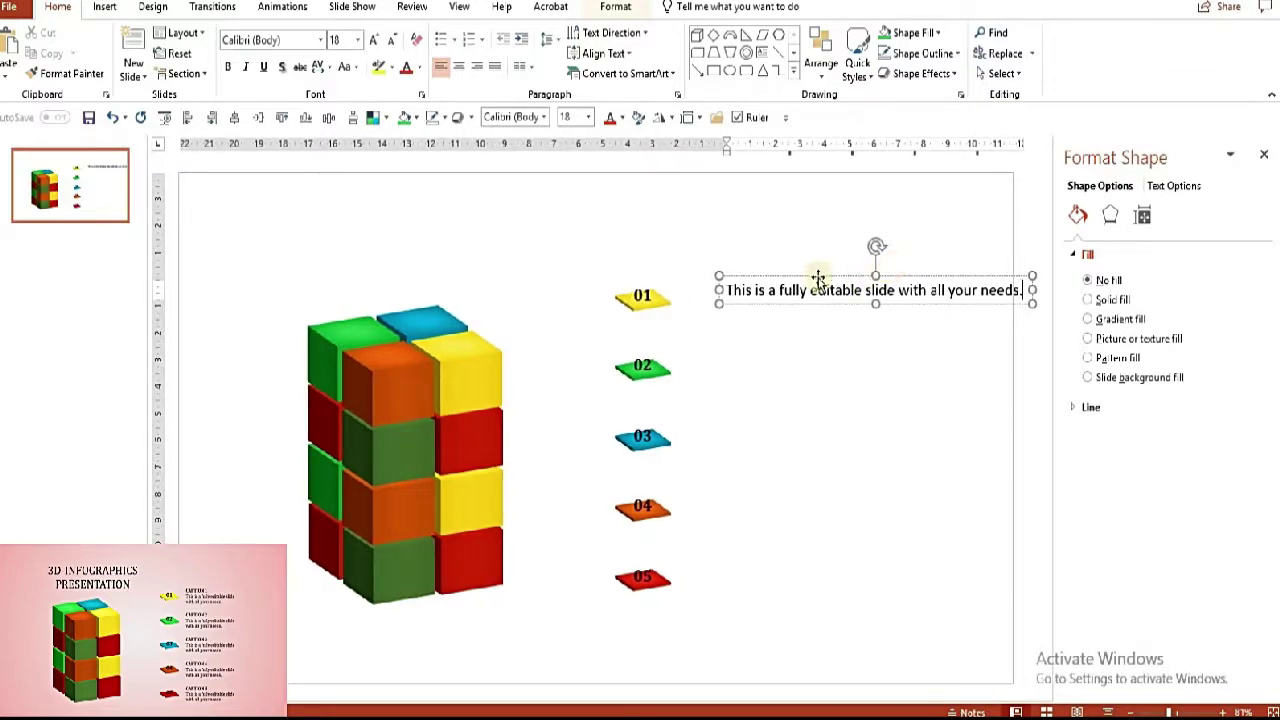
- Move the caption next to plate 01, set it to Cambria, and narrow the box
{"action": "left_click", "coordinate": [712, 321]}
{"action": "left_click_drag", "start_coordinate": [712, 321], "coordinate": [660, 327]}
{"action": "left_click", "coordinate": [304, 42]}
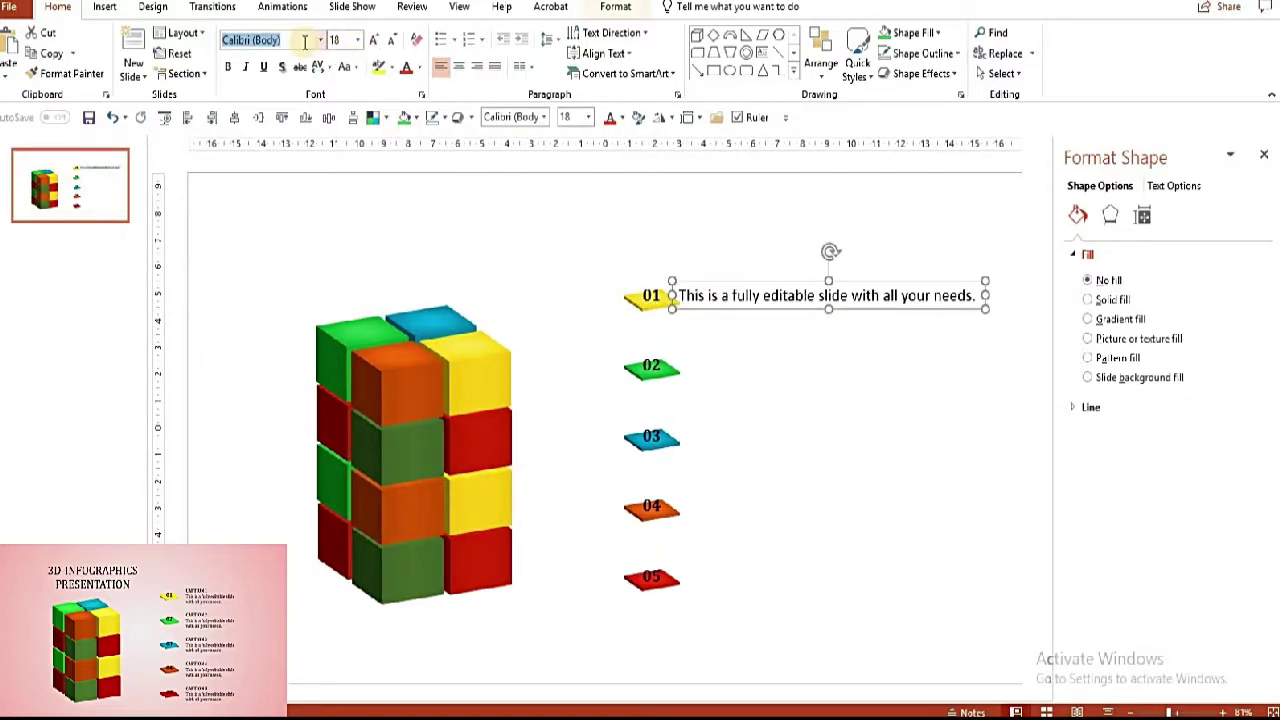
{"action": "type", "text": "Cam"}
{"action": "key", "text": "Return"}
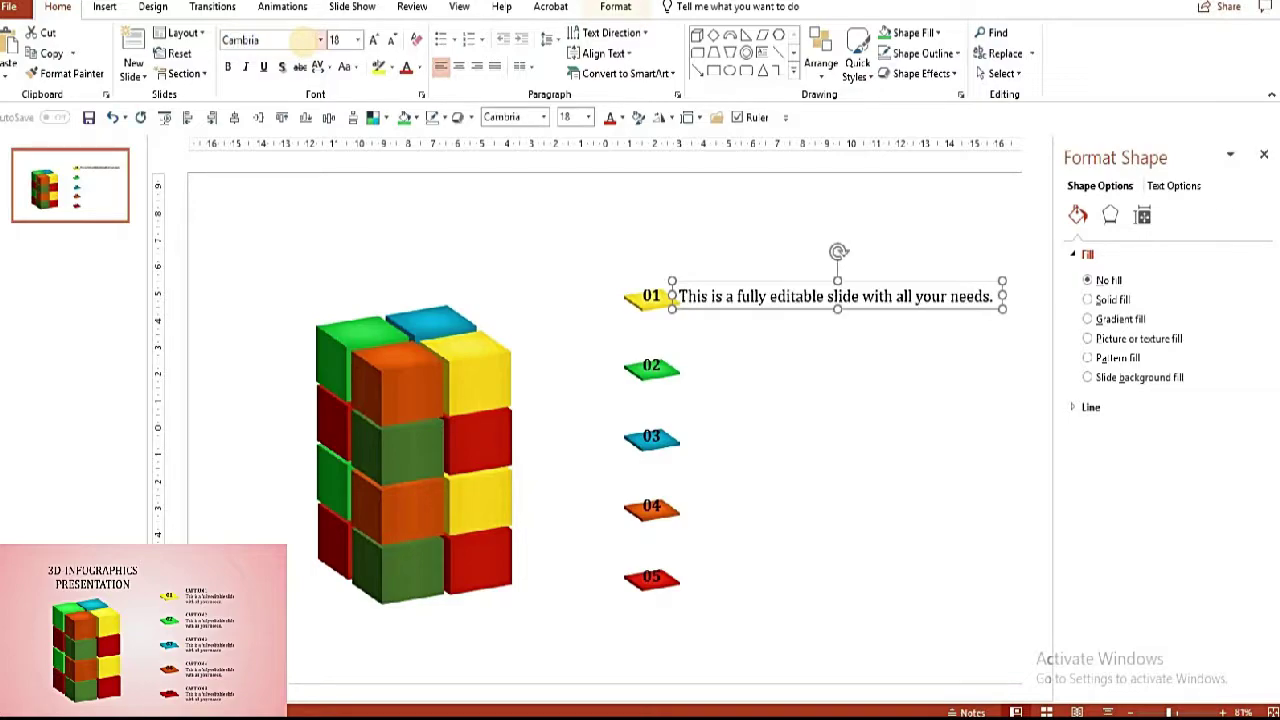
{"action": "left_click_drag", "start_coordinate": [1000, 295], "coordinate": [845, 303]}
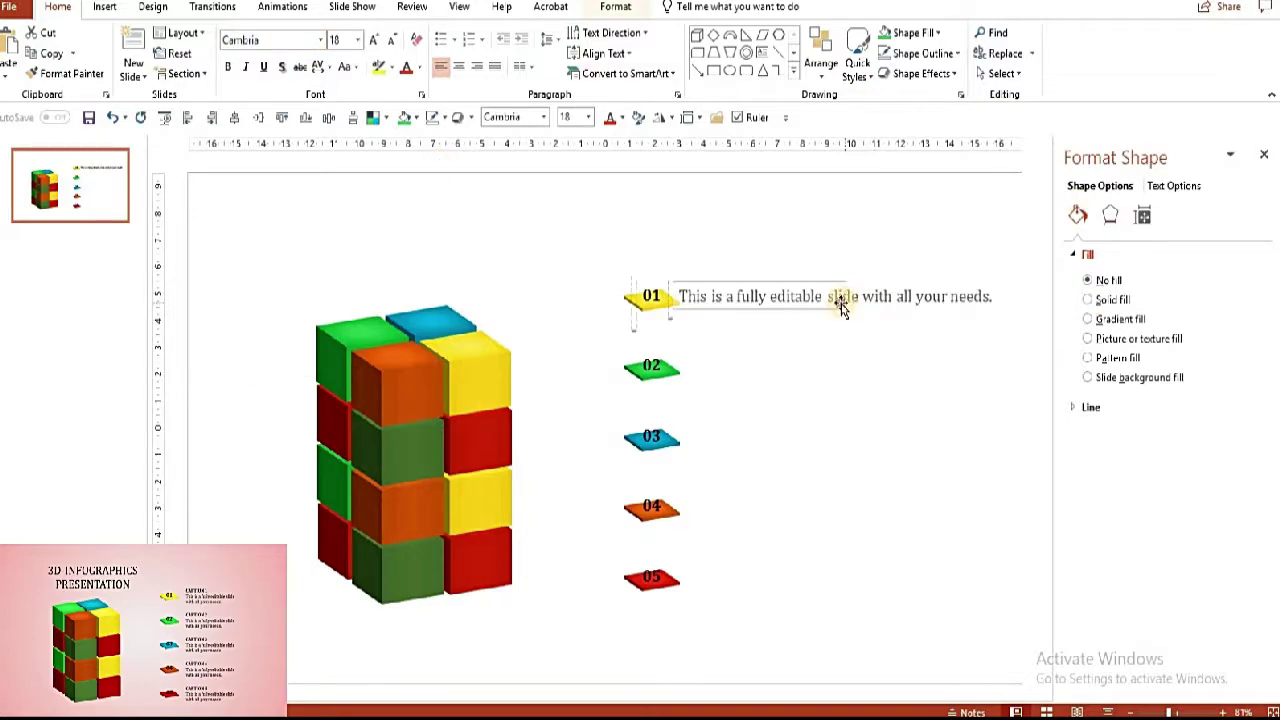
{"action": "left_click_drag", "start_coordinate": [771, 346], "coordinate": [794, 345]}
{"action": "scroll", "coordinate": [843, 314], "scroll_direction": "up", "scroll_amount": 7}
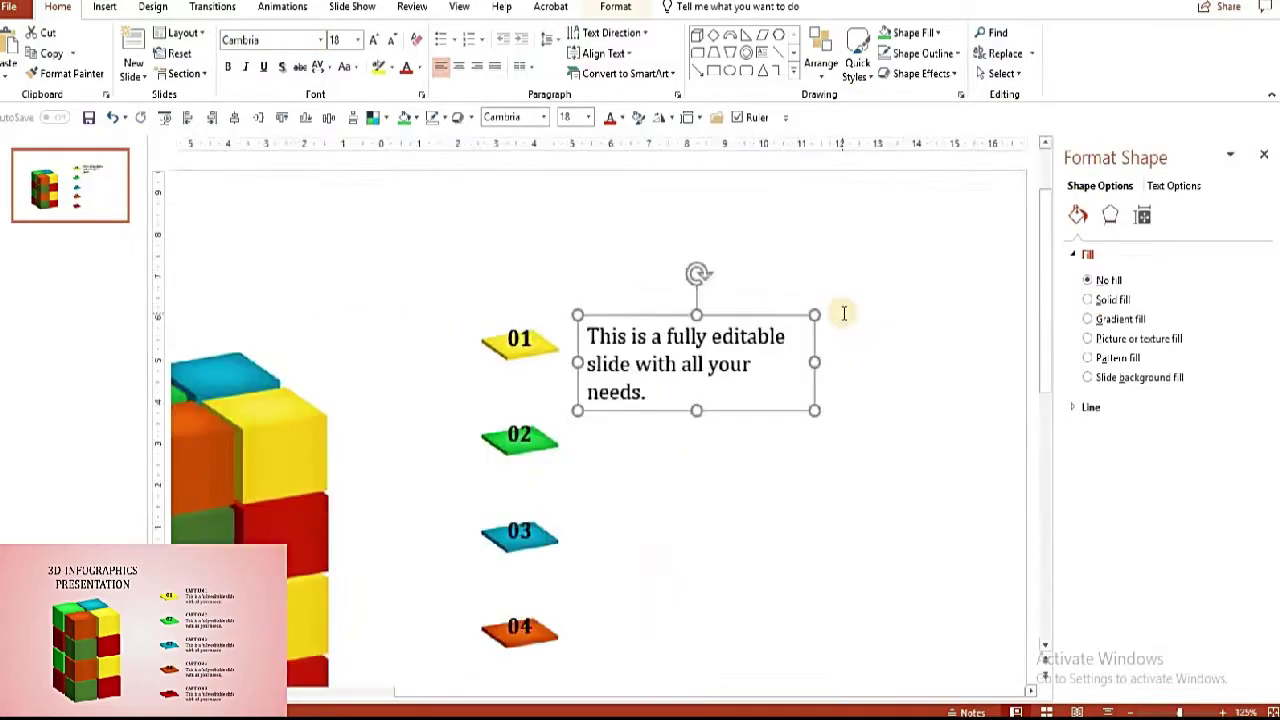
{"action": "left_click", "coordinate": [900, 407]}
{"action": "left_click_drag", "start_coordinate": [775, 420], "coordinate": [748, 420]}
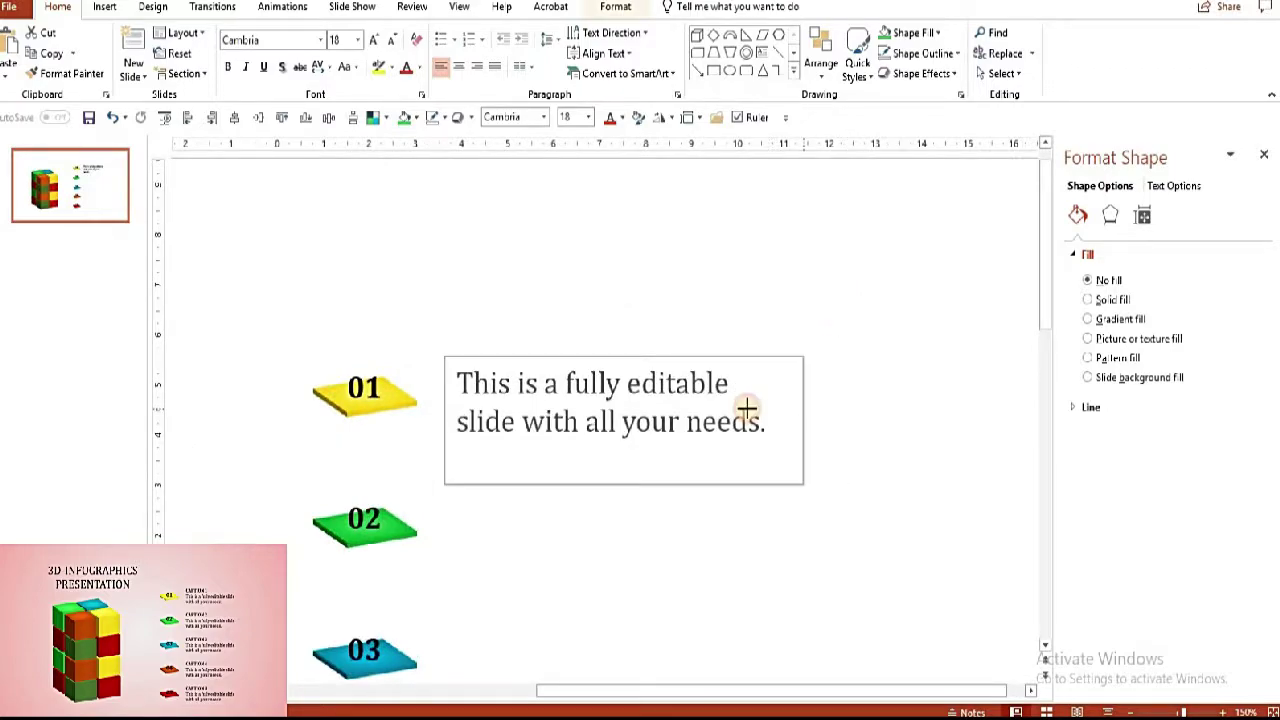
- Add a bold 'CAPTION 1' heading line above the sentence
{"action": "left_click", "coordinate": [460, 382]}
{"action": "key", "text": "Return"}
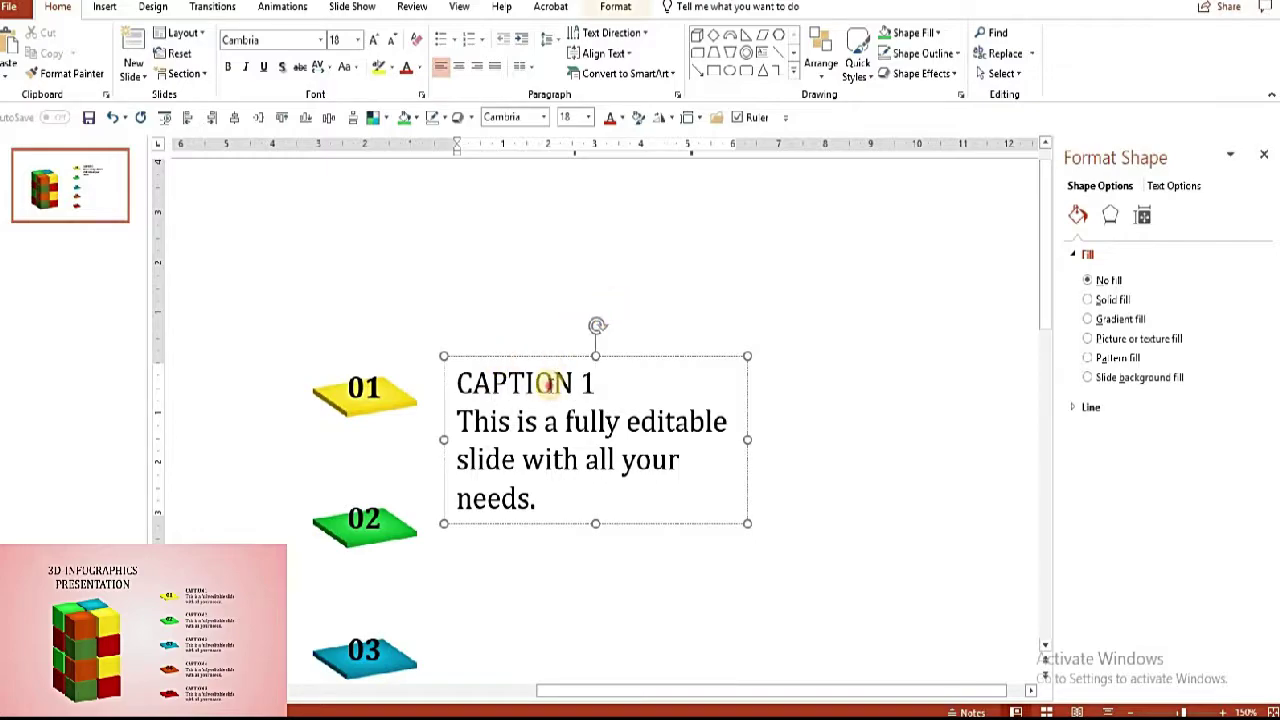
{"action": "triple_click", "coordinate": [583, 385]}
{"action": "left_click", "coordinate": [568, 358]}
{"action": "left_click_drag", "start_coordinate": [748, 439], "coordinate": [811, 428]}
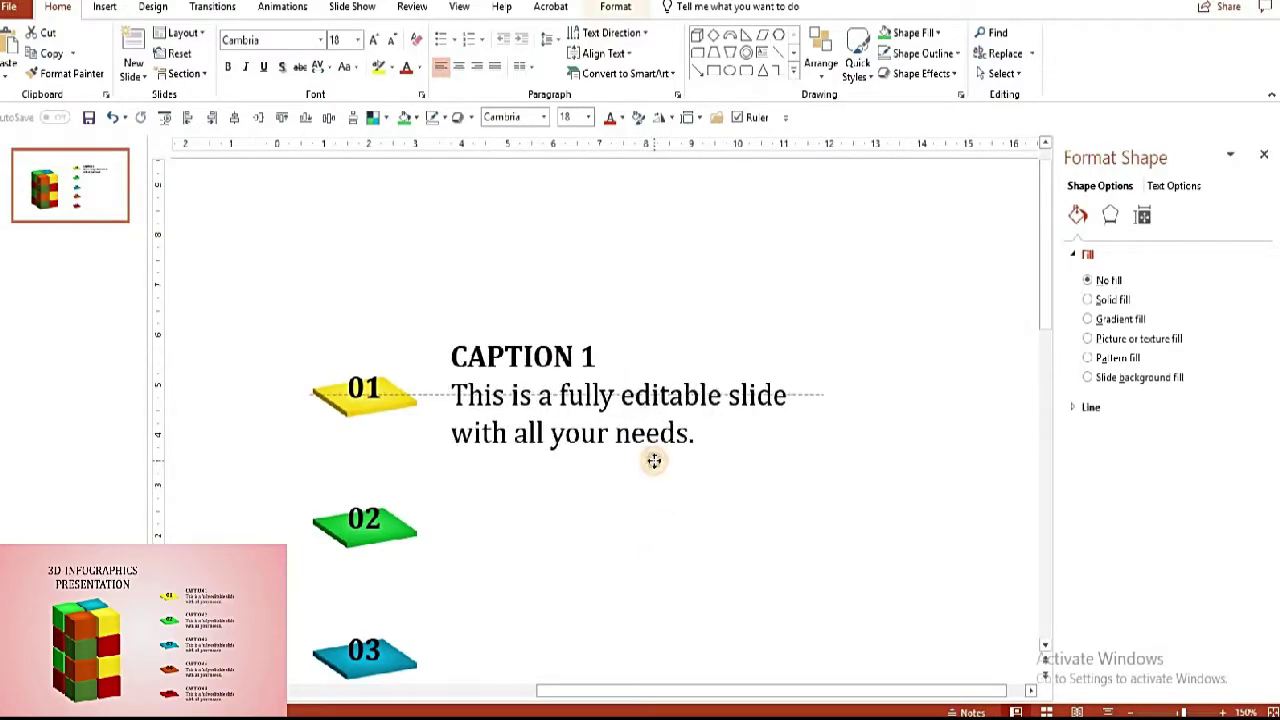
- Shrink the caption text to 14 pt and align the box level with plate 01
{"action": "scroll", "coordinate": [749, 487], "scroll_direction": "down", "scroll_amount": 5, "text": "ctrl"}
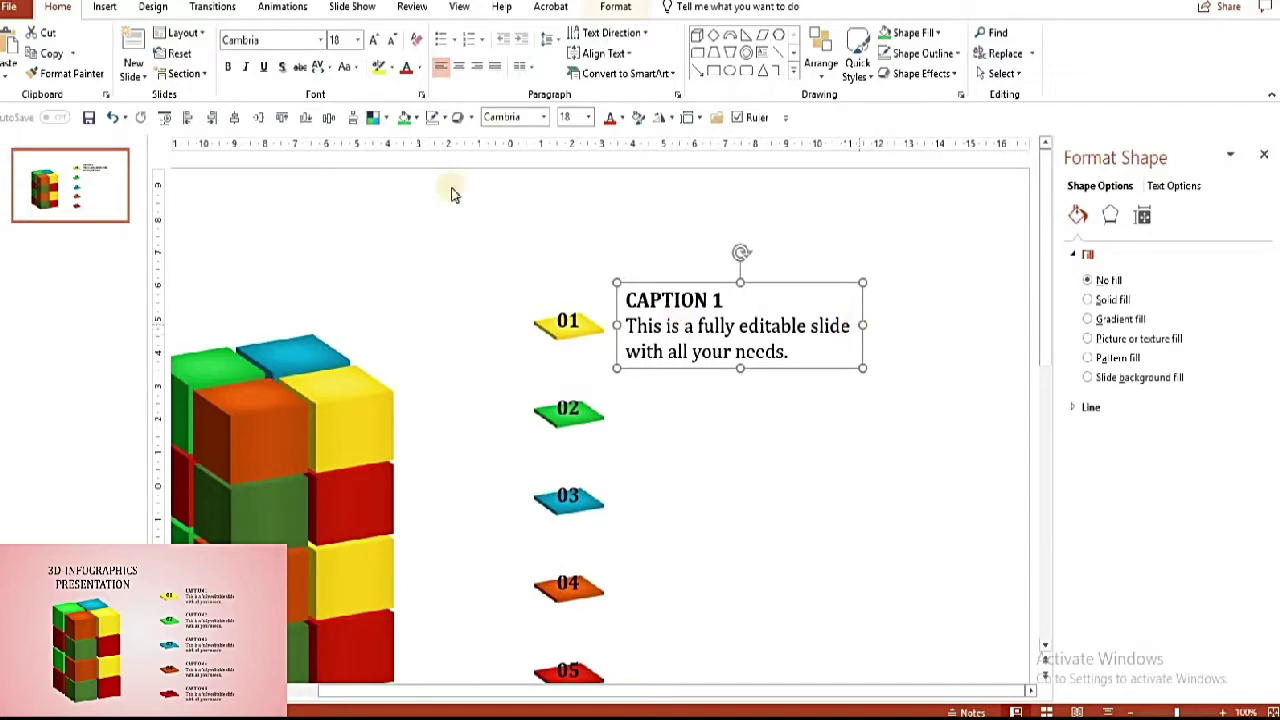
{"action": "left_click", "coordinate": [393, 45]}
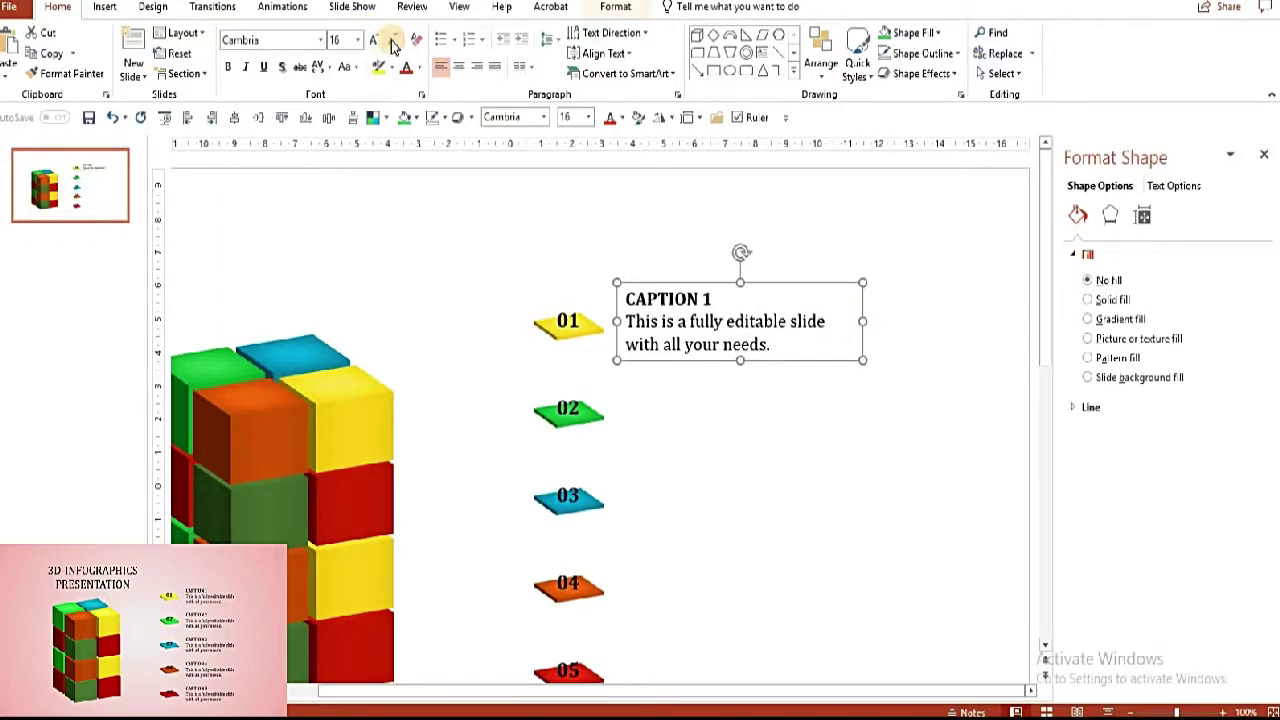
{"action": "left_click", "coordinate": [393, 45]}
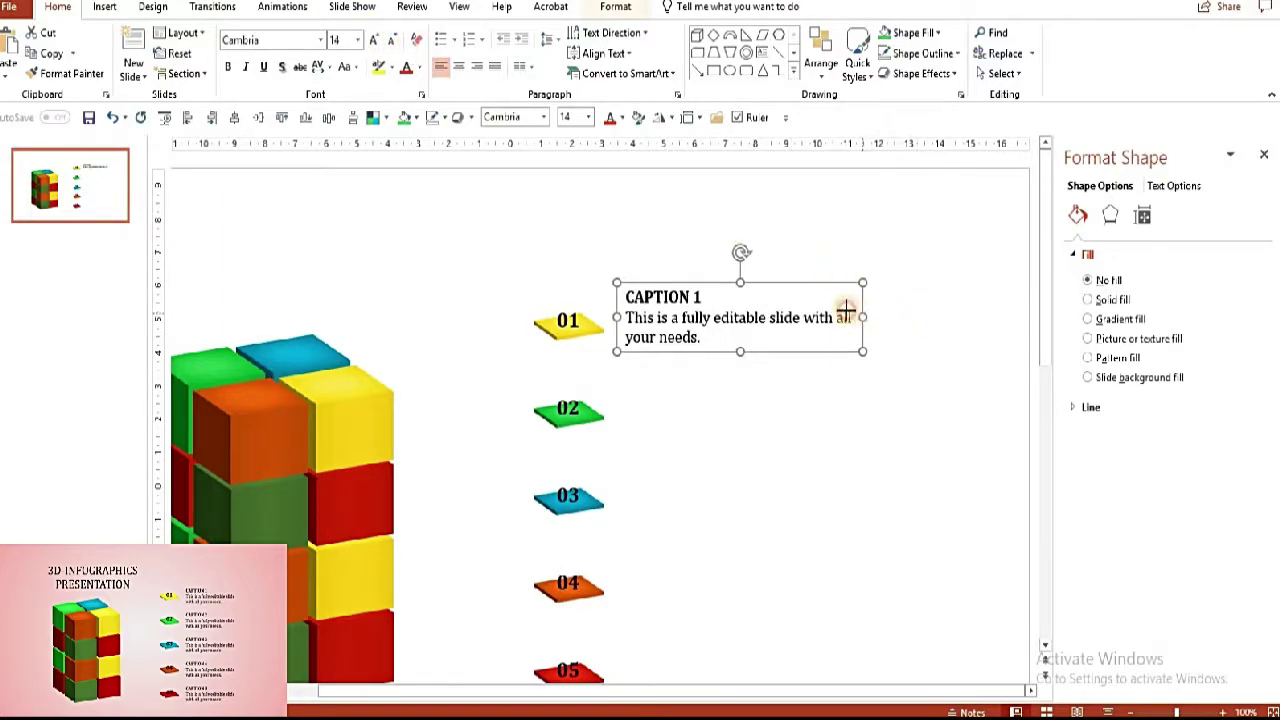
{"action": "left_click_drag", "start_coordinate": [846, 311], "coordinate": [843, 316]}
{"action": "left_click_drag", "start_coordinate": [749, 352], "coordinate": [751, 360]}
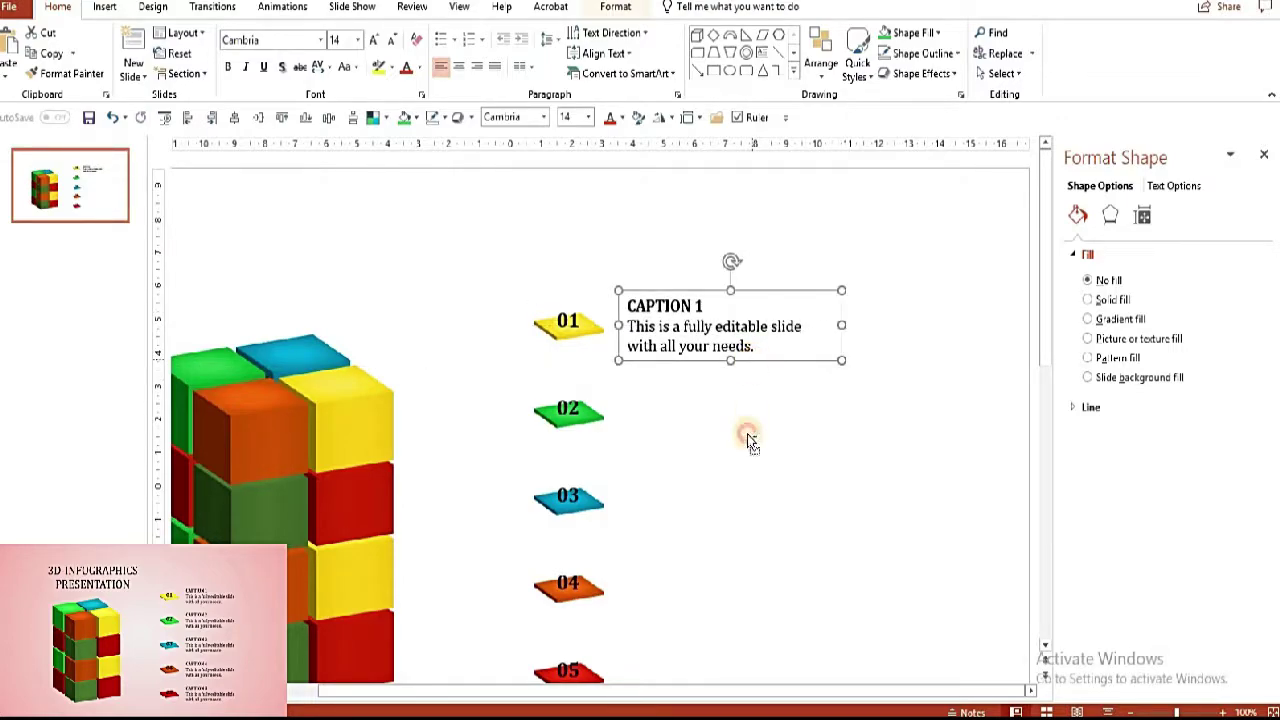
- Duplicate the caption box beside each of plates 02 to 05
{"action": "left_click_drag", "start_coordinate": [749, 440], "coordinate": [746, 452]}
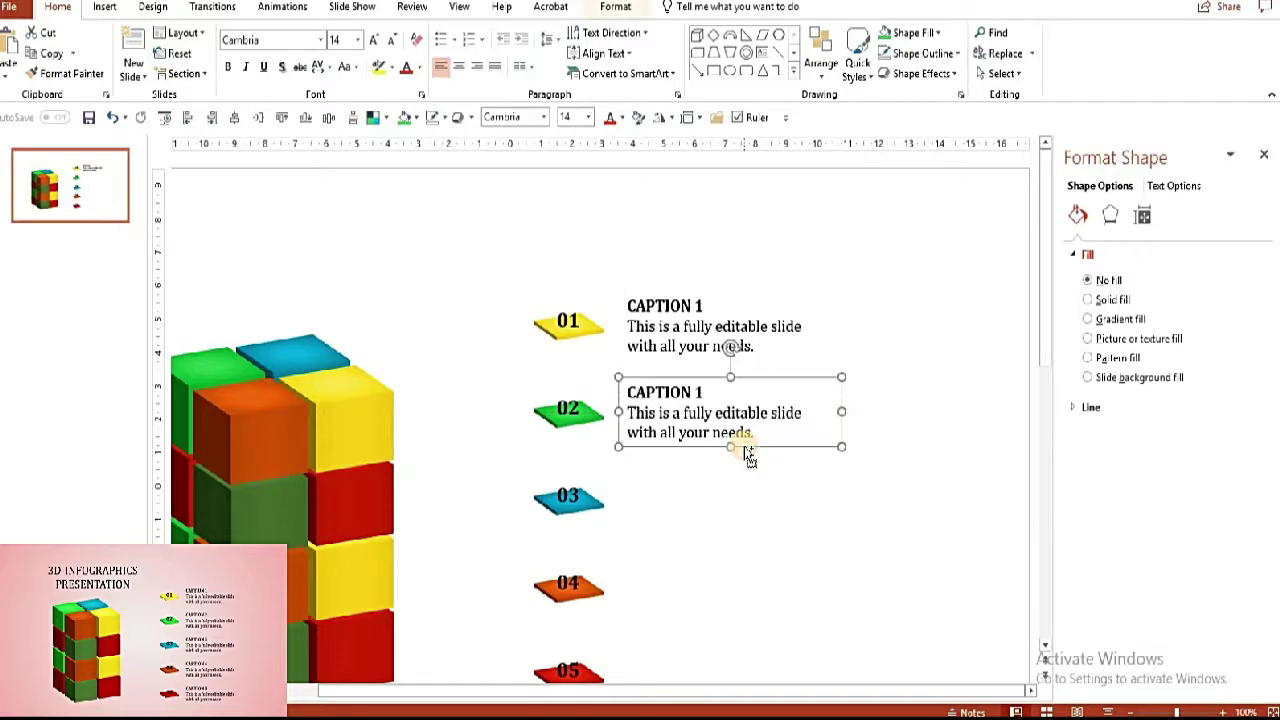
{"action": "scroll", "coordinate": [750, 440], "scroll_direction": "down", "scroll_amount": 3}
{"action": "mouse_move", "coordinate": [783, 398]}
{"action": "left_mouse_down"}
{"action": "mouse_move", "coordinate": [773, 540]}
{"action": "mouse_move", "coordinate": [790, 534]}
{"action": "mouse_move", "coordinate": [798, 598]}
{"action": "left_mouse_up"}
- Renumber the copied headings CAPTION 2, CAPTION 3, CAPTION 4 and CAPTION 5
{"action": "left_click", "coordinate": [770, 357]}
{"action": "type", "text": "2"}
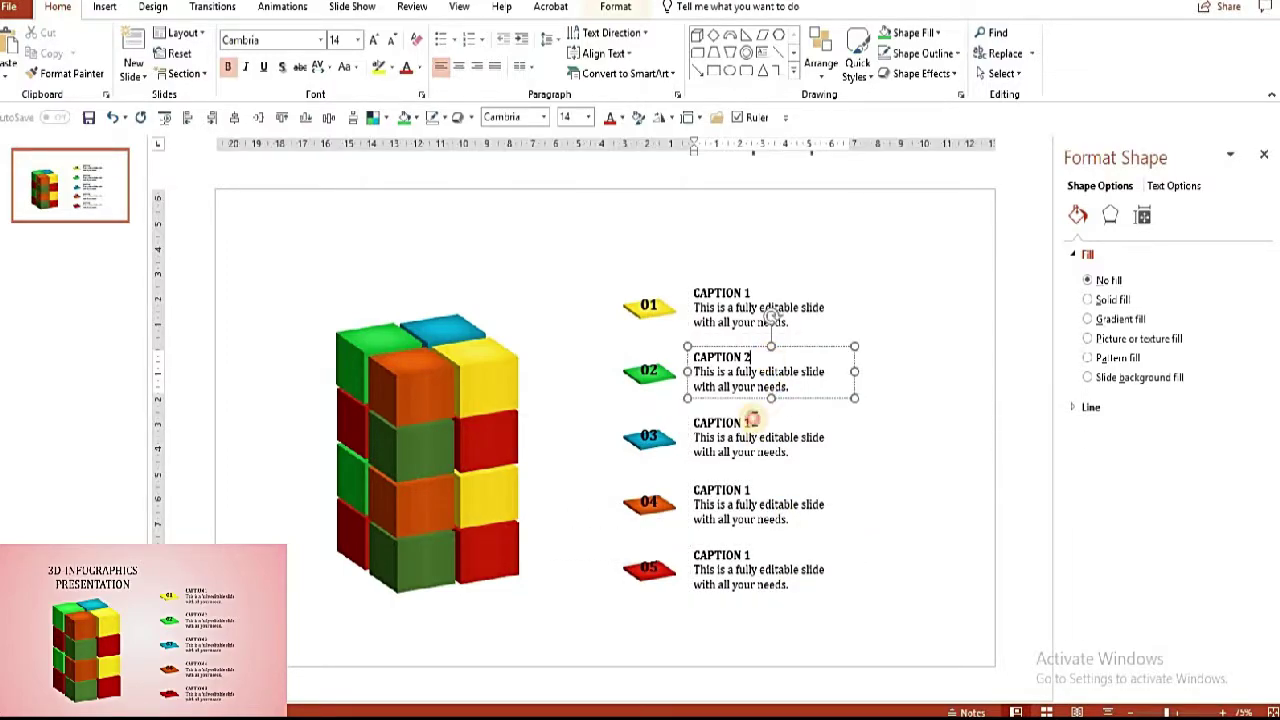
{"action": "left_click", "coordinate": [752, 422]}
{"action": "type", "text": "3"}
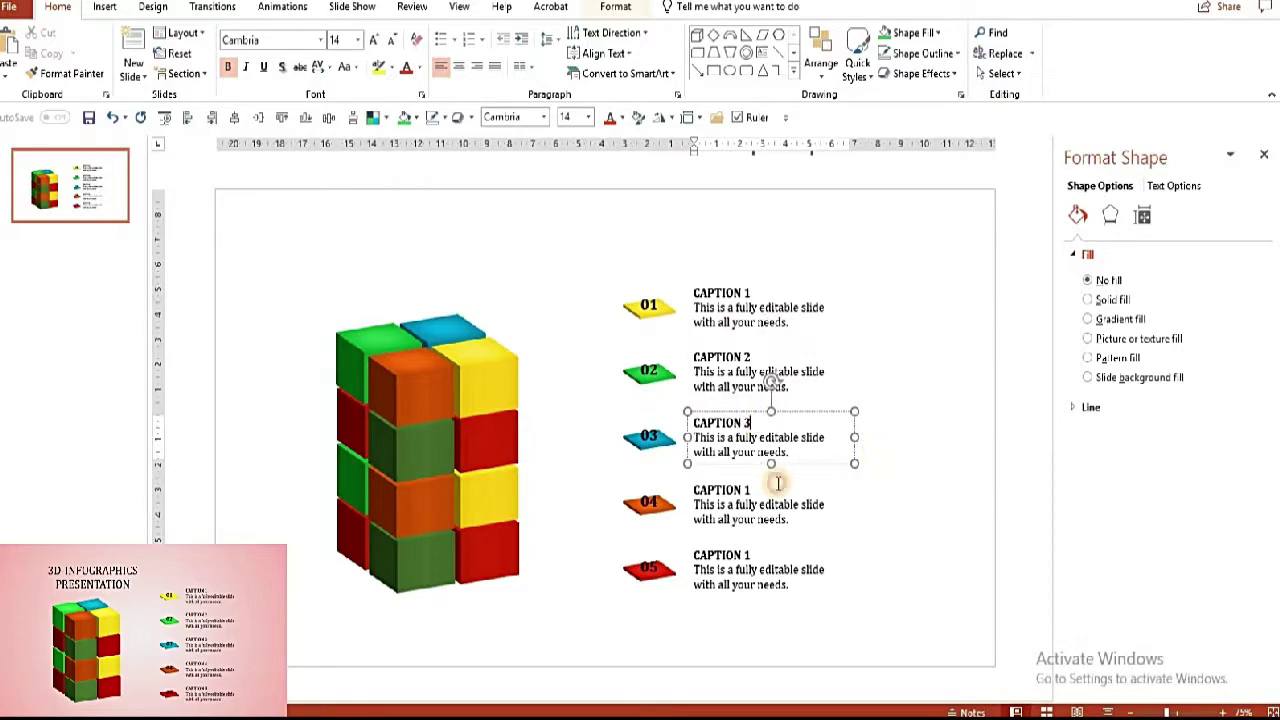
{"action": "left_click", "coordinate": [771, 483]}
{"action": "left_click", "coordinate": [749, 554]}
{"action": "type", "text": "5"}
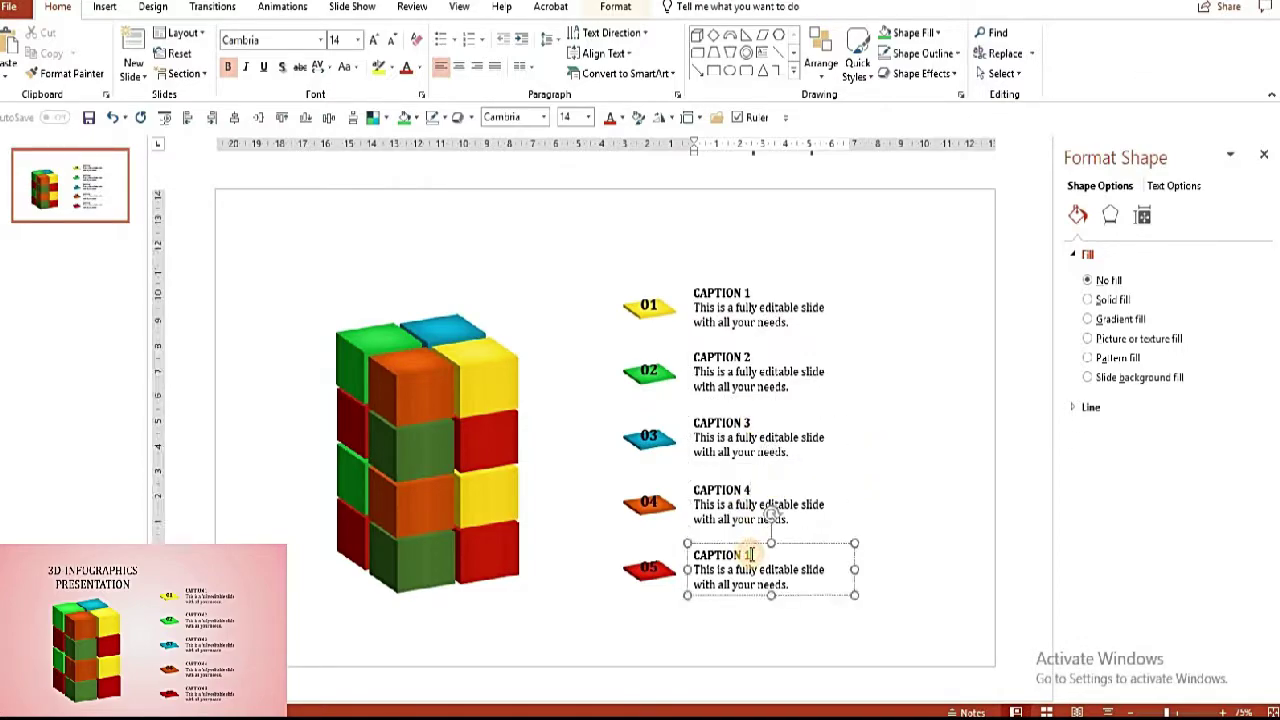
{"action": "left_click", "coordinate": [897, 443]}
- Group all slide shapes with Ctrl+G and copy the Caption 1 box above the tower
{"action": "left_click_drag", "start_coordinate": [905, 645], "coordinate": [300, 155]}
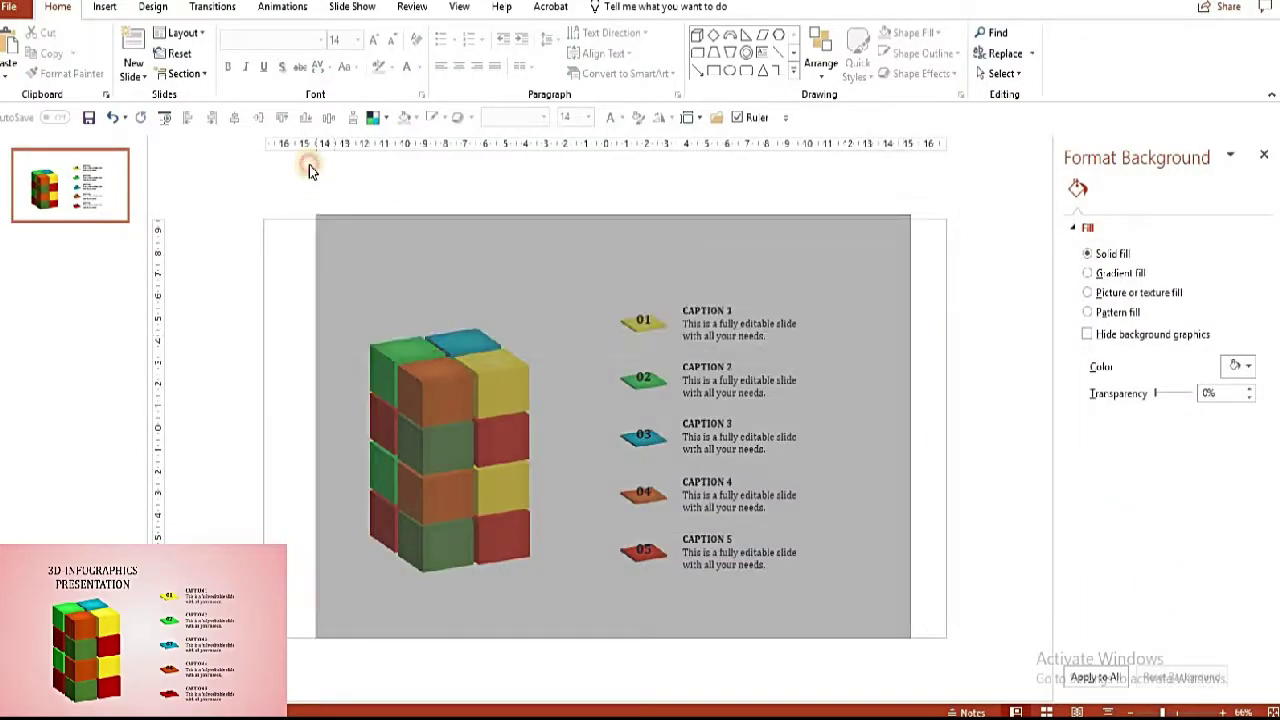
{"action": "key", "text": "ctrl+g"}
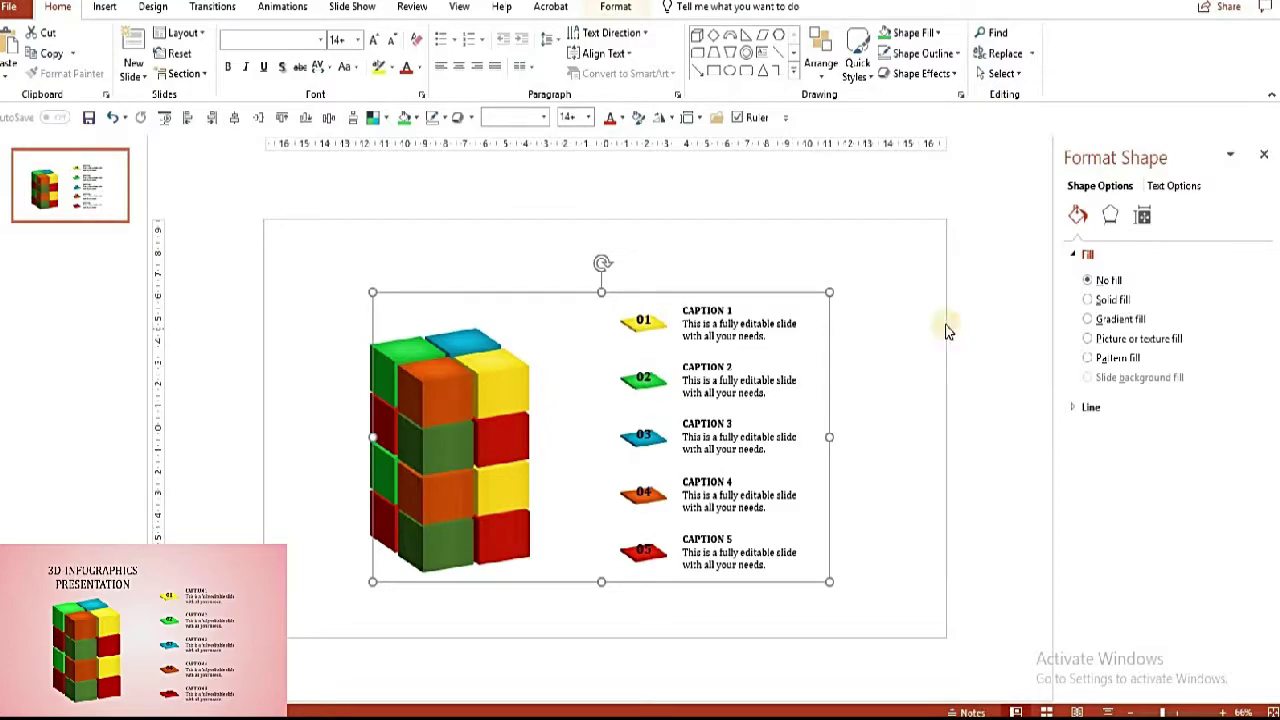
{"action": "left_click", "coordinate": [895, 306]}
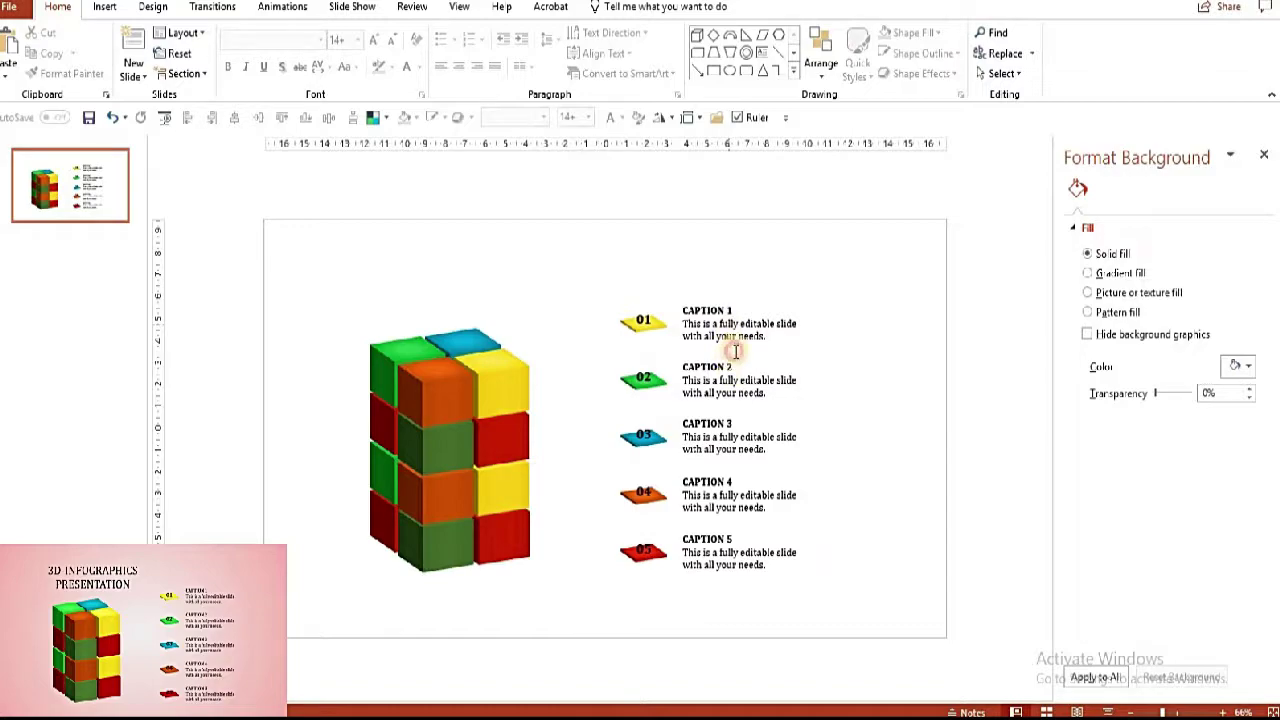
{"action": "mouse_move", "coordinate": [735, 350]}
{"action": "left_mouse_down", "text": "ctrl"}
{"action": "mouse_move", "coordinate": [705, 262]}
{"action": "mouse_move", "coordinate": [392, 298]}
{"action": "left_mouse_up", "text": "ctrl"}
{"action": "left_click", "coordinate": [406, 296]}
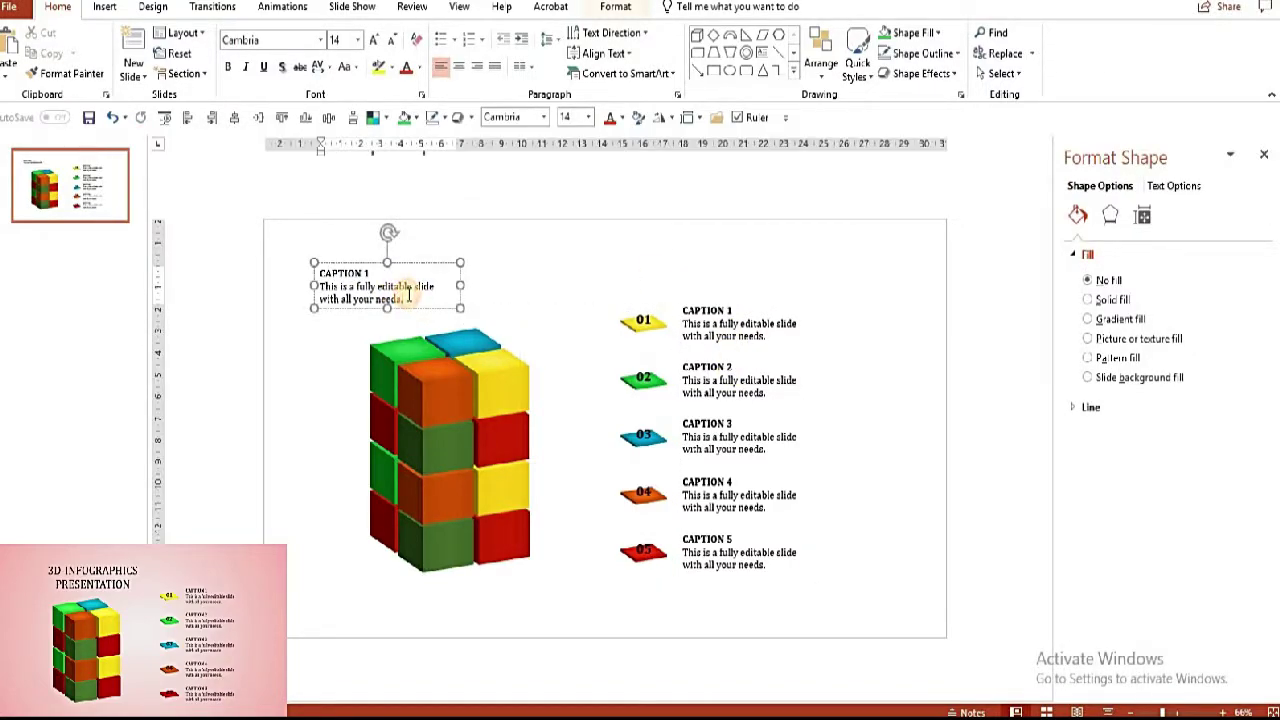
- Replace the copied box's text with the title 3D INFOGRAPHICS PRESENTATION
{"action": "key", "text": "ctrl+a"}
{"action": "type", "text": "s"}
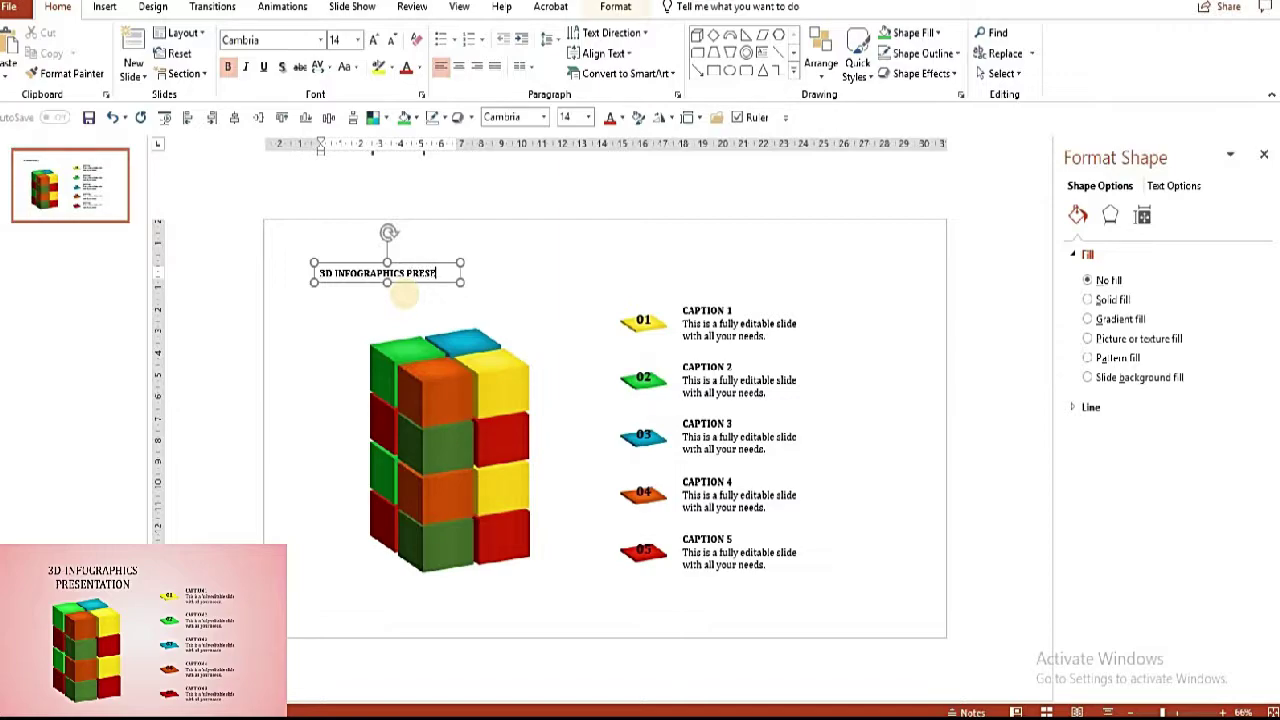
{"action": "type", "text": "TATION"}
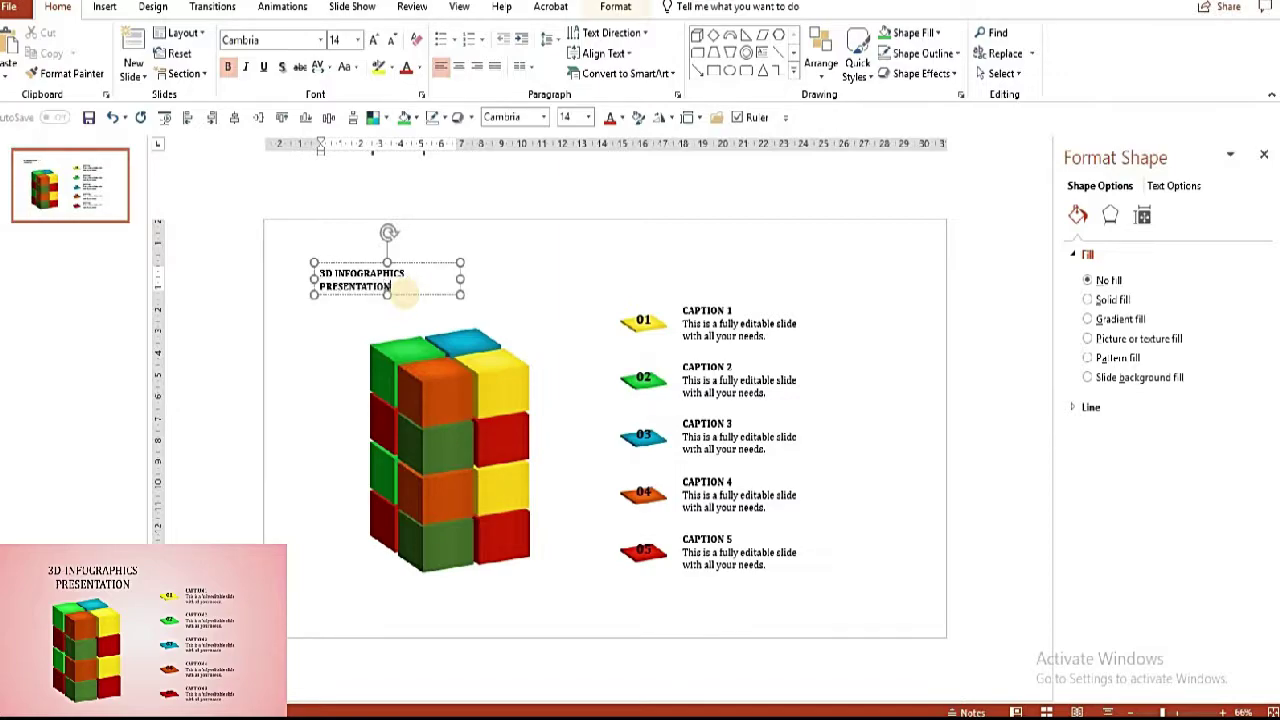
- Increase the title's font size to 36 pt
{"action": "key", "text": "ctrl+a"}
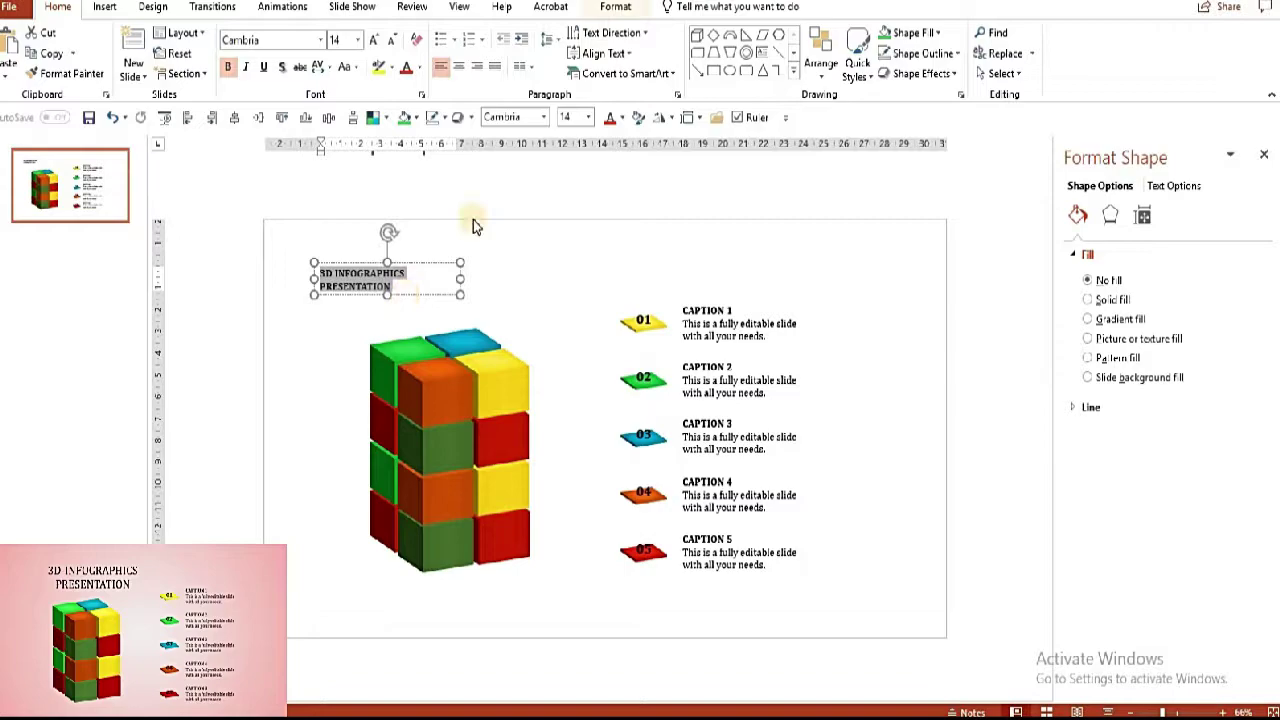
{"action": "left_click", "coordinate": [375, 40]}
{"action": "left_click", "coordinate": [375, 40]}
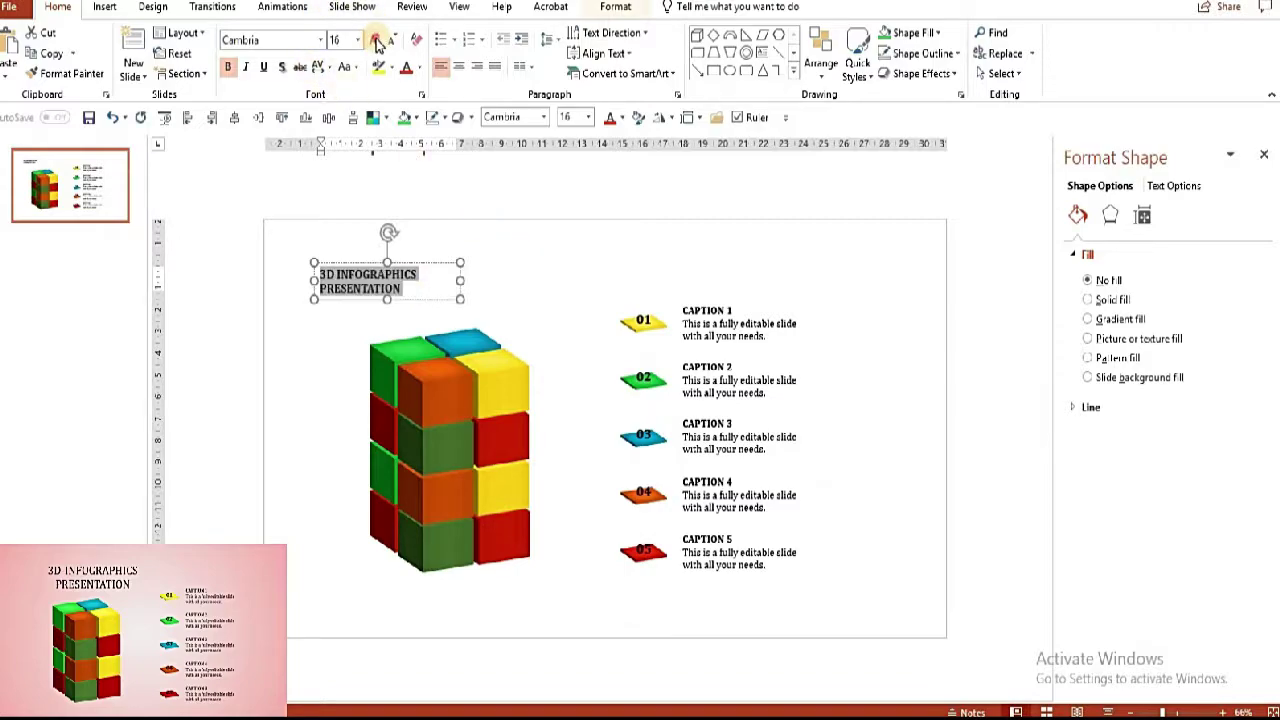
{"action": "left_click", "coordinate": [375, 40]}
{"action": "left_click", "coordinate": [375, 40]}
{"action": "left_click", "coordinate": [375, 40]}
{"action": "left_click", "coordinate": [375, 40]}
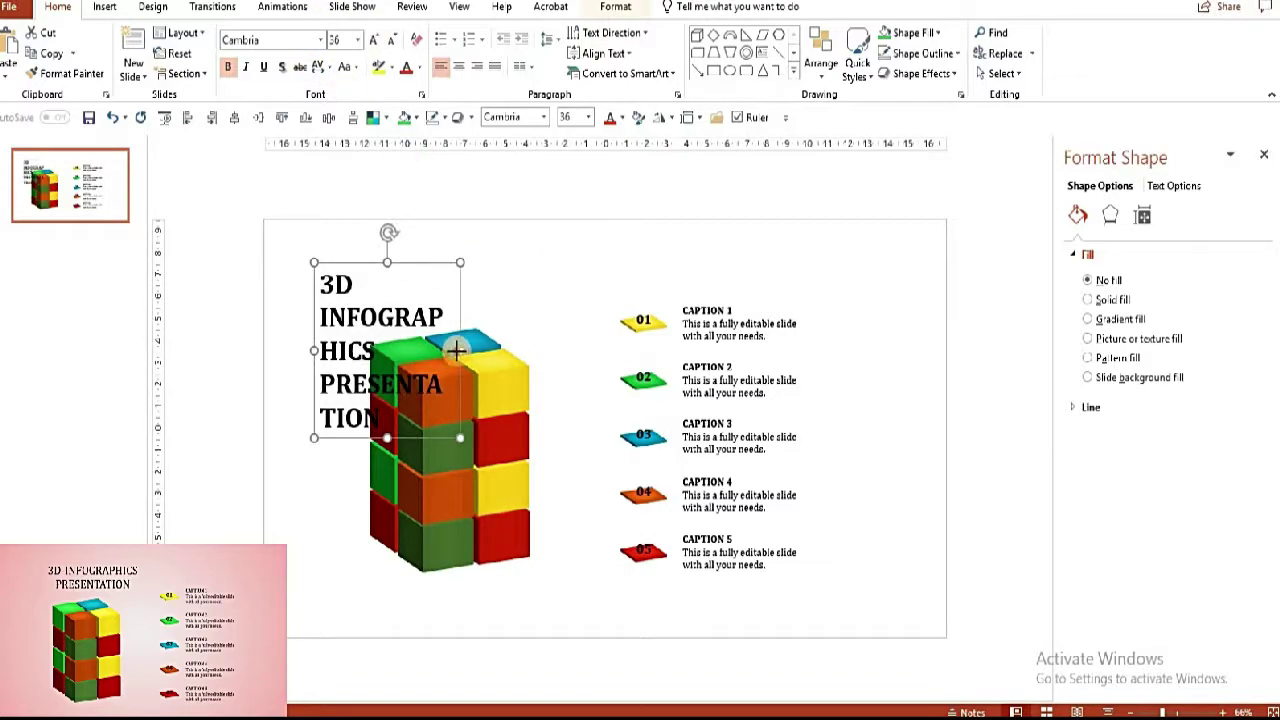
- Widen the title box to two lines, centre-align it, remove bold, and place it above the cube tower
{"action": "left_click_drag", "start_coordinate": [459, 350], "coordinate": [573, 349]}
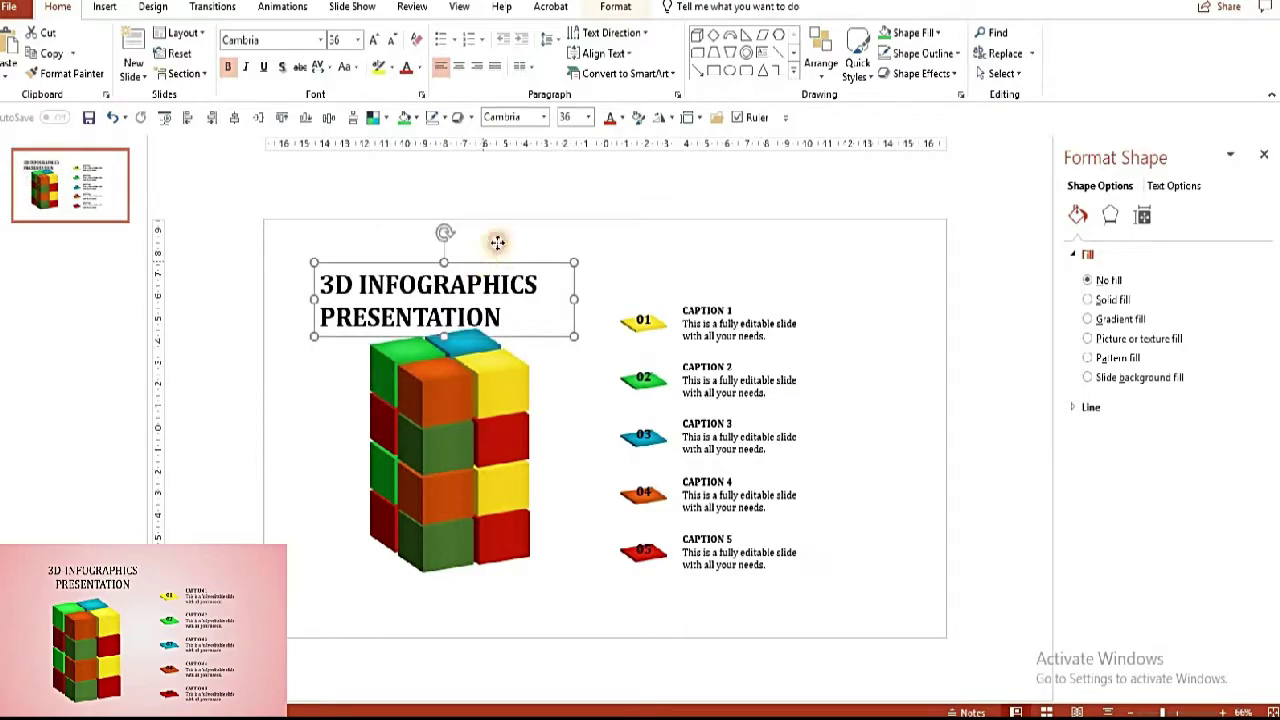
{"action": "left_click_drag", "start_coordinate": [497, 242], "coordinate": [516, 223]}
{"action": "key", "text": "ctrl+e"}
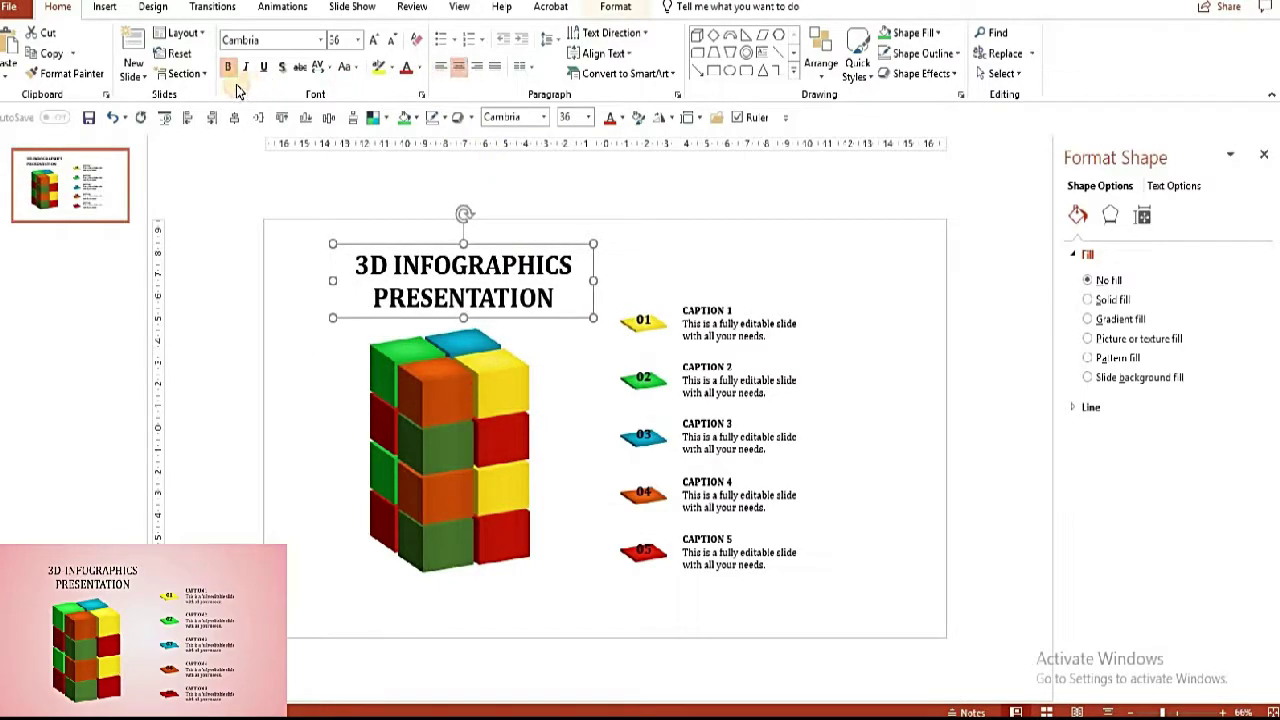
{"action": "left_click", "coordinate": [229, 70]}
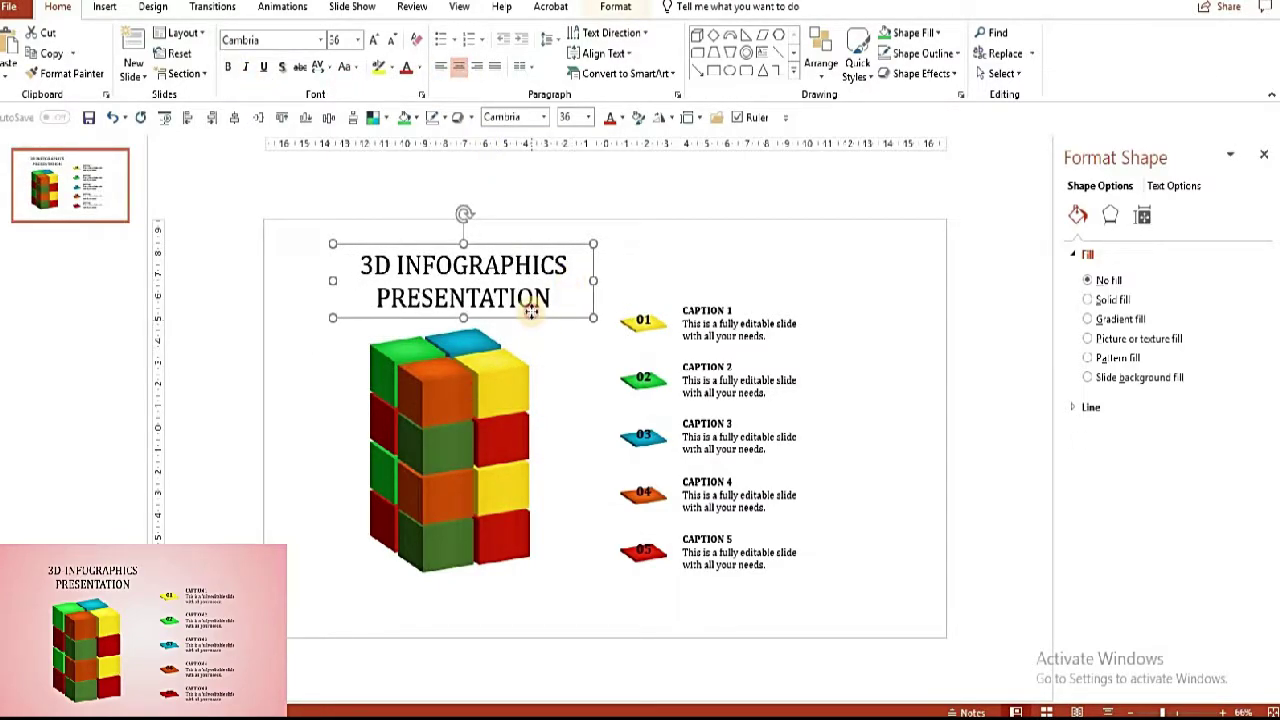
{"action": "left_click_drag", "start_coordinate": [531, 311], "coordinate": [534, 316]}
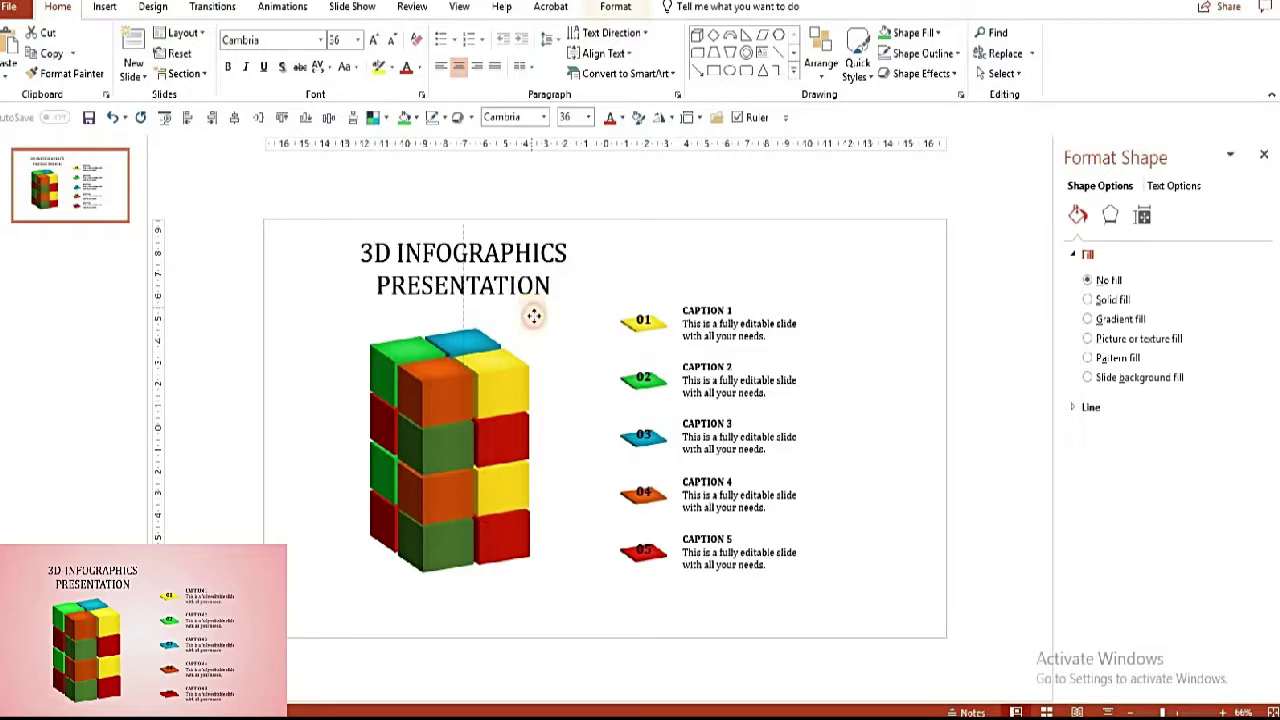
{"action": "left_click", "coordinate": [563, 378]}
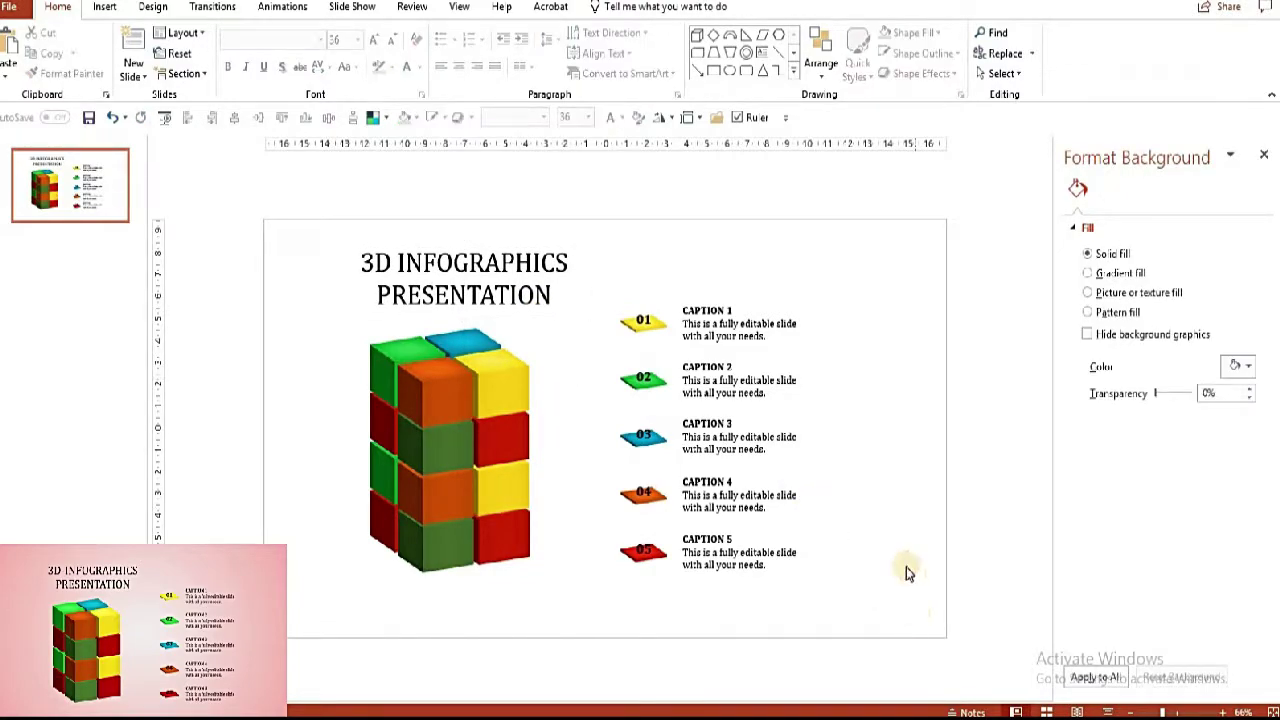
- Fill the background with a radial gradient using one fewer stop, white at the first stop and light pink at the outer stop
{"action": "left_click", "coordinate": [1073, 280]}
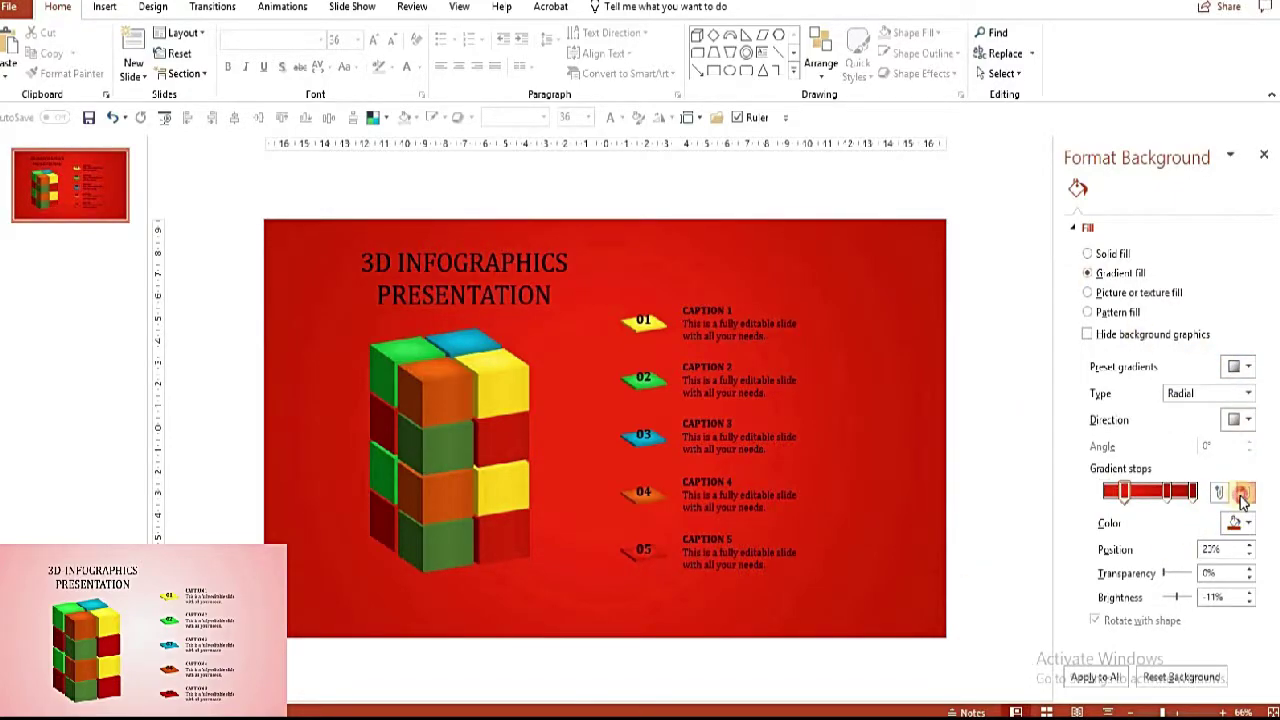
{"action": "left_click", "coordinate": [1243, 493]}
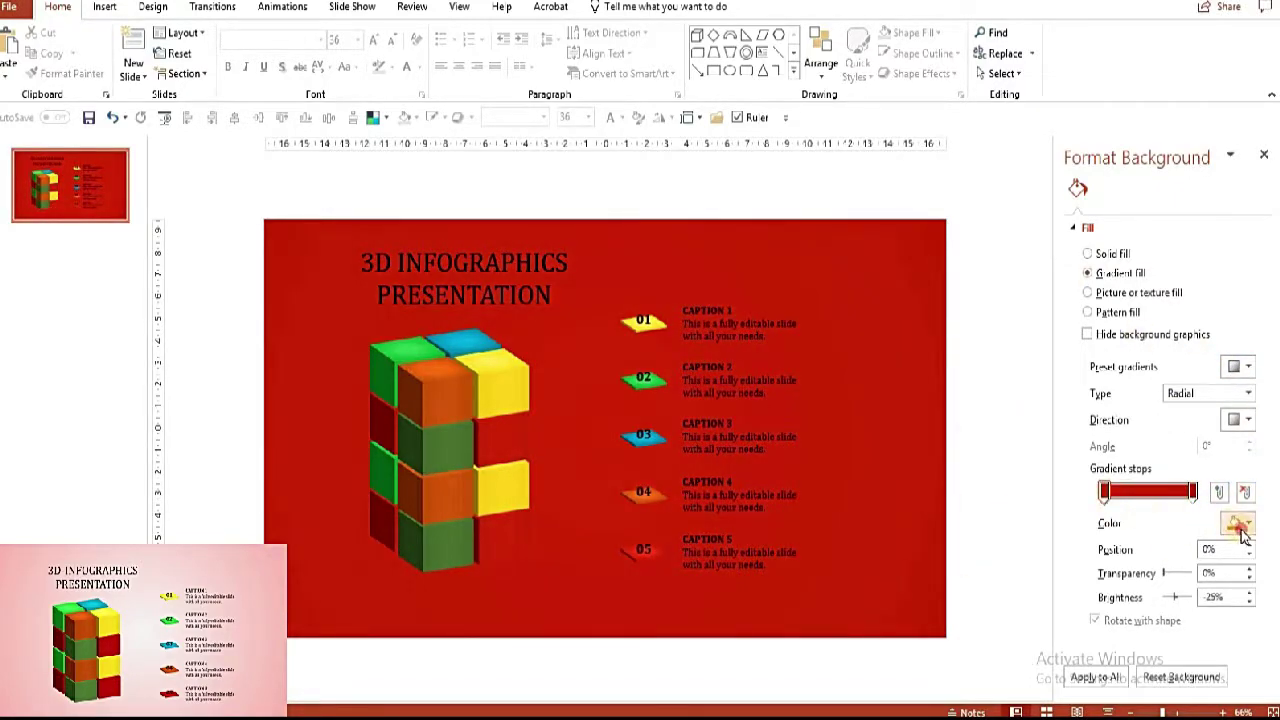
{"action": "left_click", "coordinate": [1240, 527]}
{"action": "left_click", "coordinate": [1147, 583]}
{"action": "left_click", "coordinate": [1192, 491]}
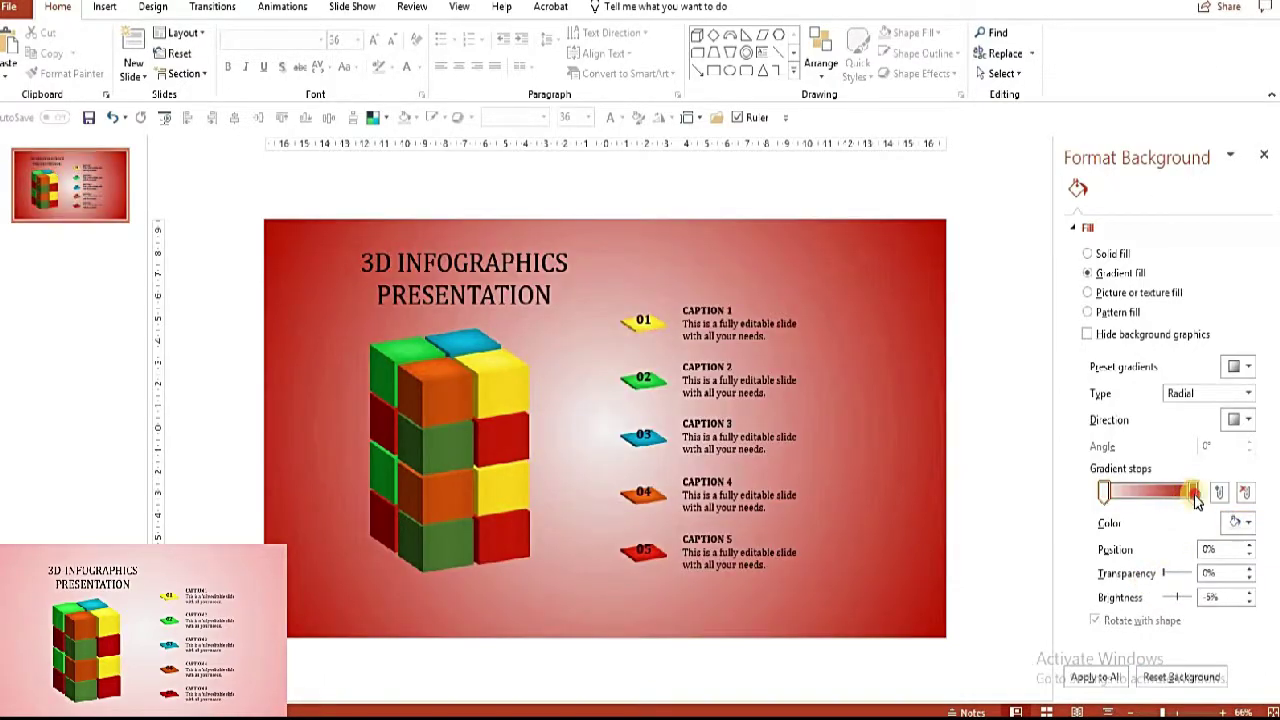
{"action": "left_click", "coordinate": [1238, 523]}
{"action": "left_click", "coordinate": [1259, 592]}
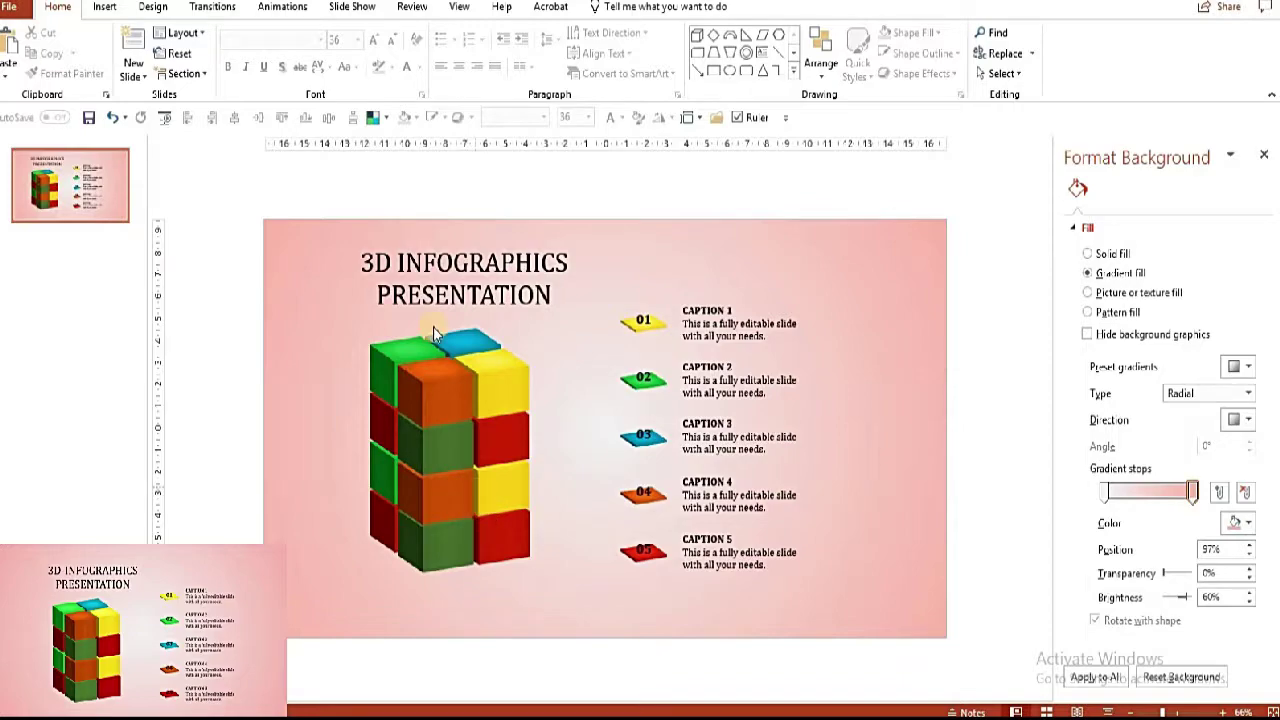
{"action": "left_click", "coordinate": [456, 294]}
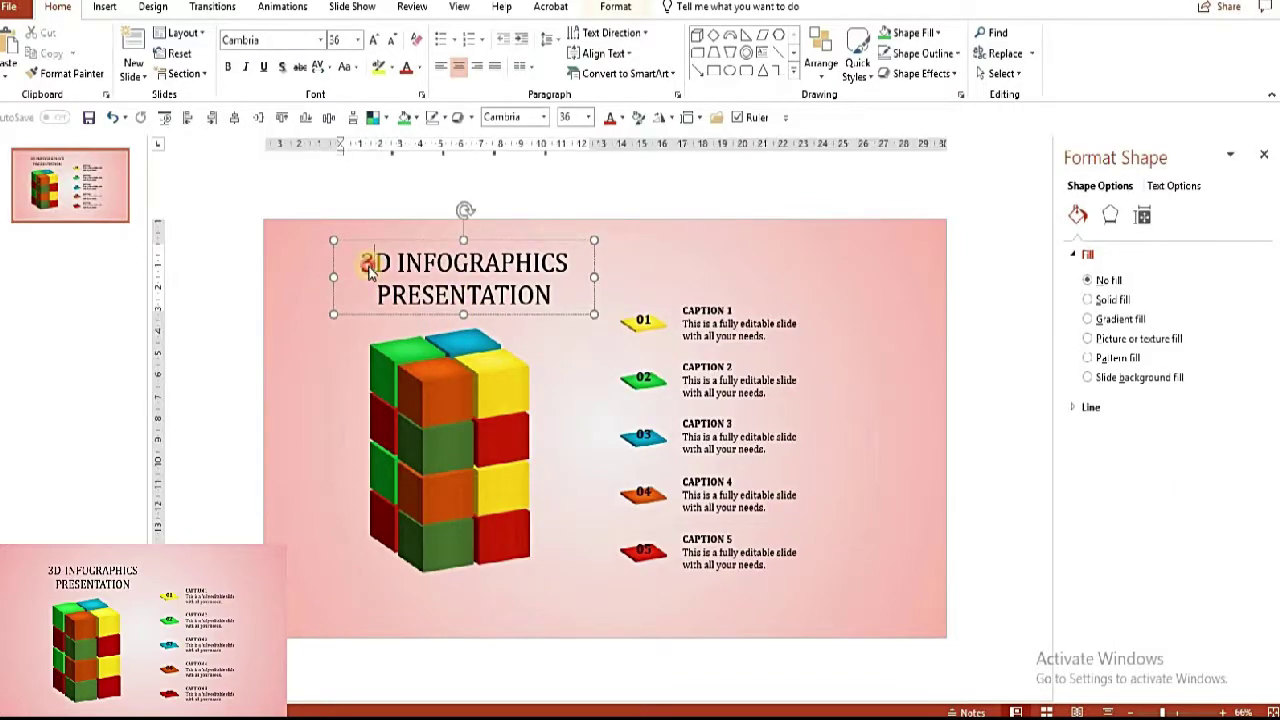
- Change the title to read 3D-INFOGRAPHICS PRESENTATION
{"action": "scroll", "coordinate": [797, 470], "scroll_direction": "down", "scroll_amount": 2}
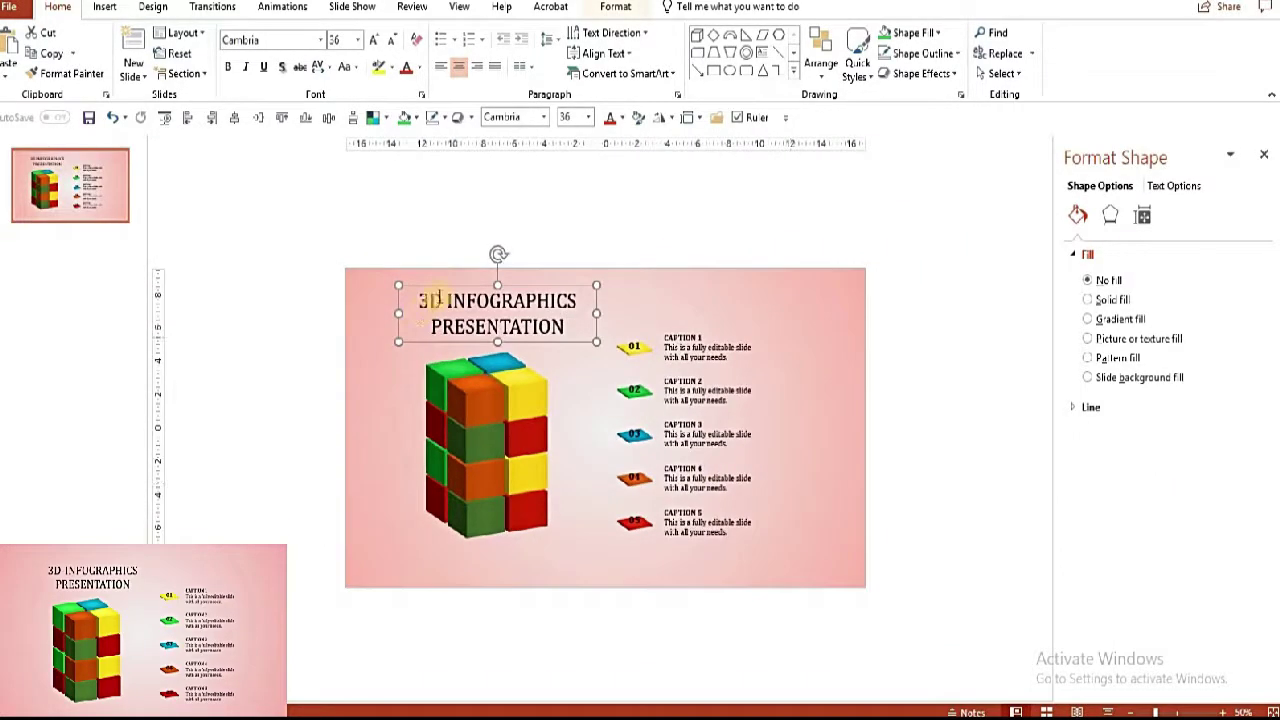
{"action": "left_click", "coordinate": [443, 300]}
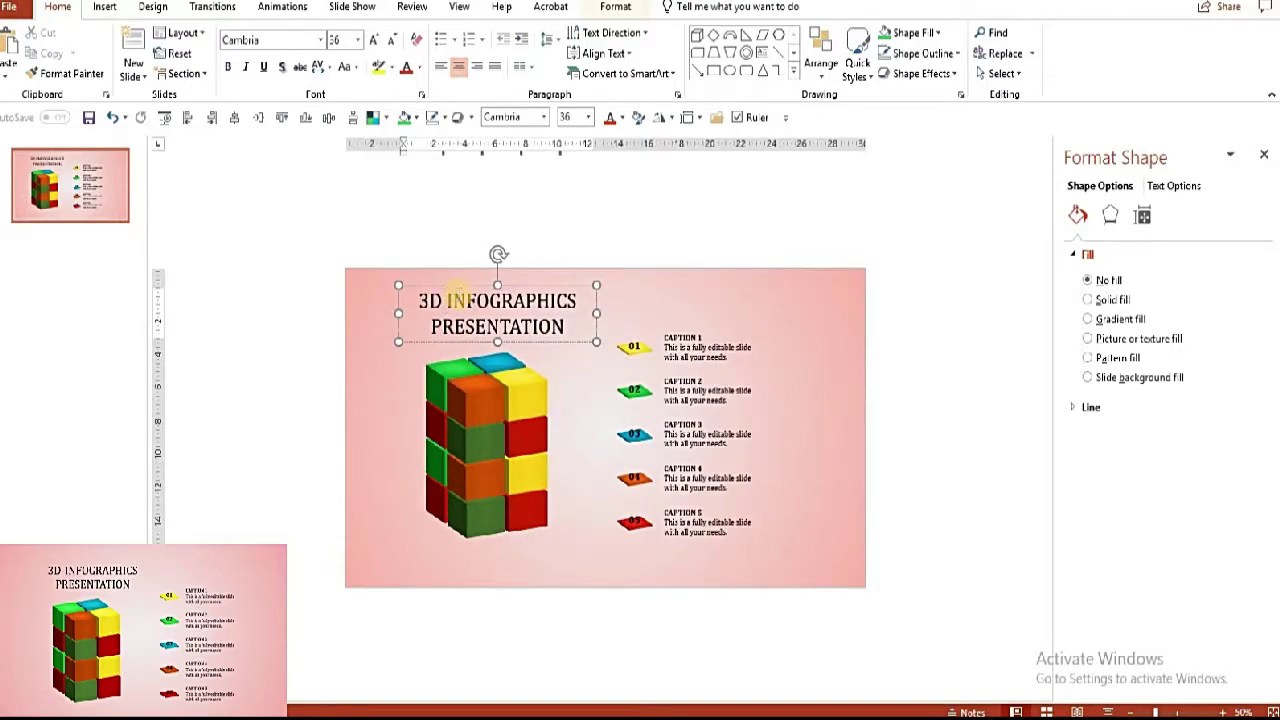
{"action": "key", "text": "BackSpace"}
{"action": "type", "text": "-"}
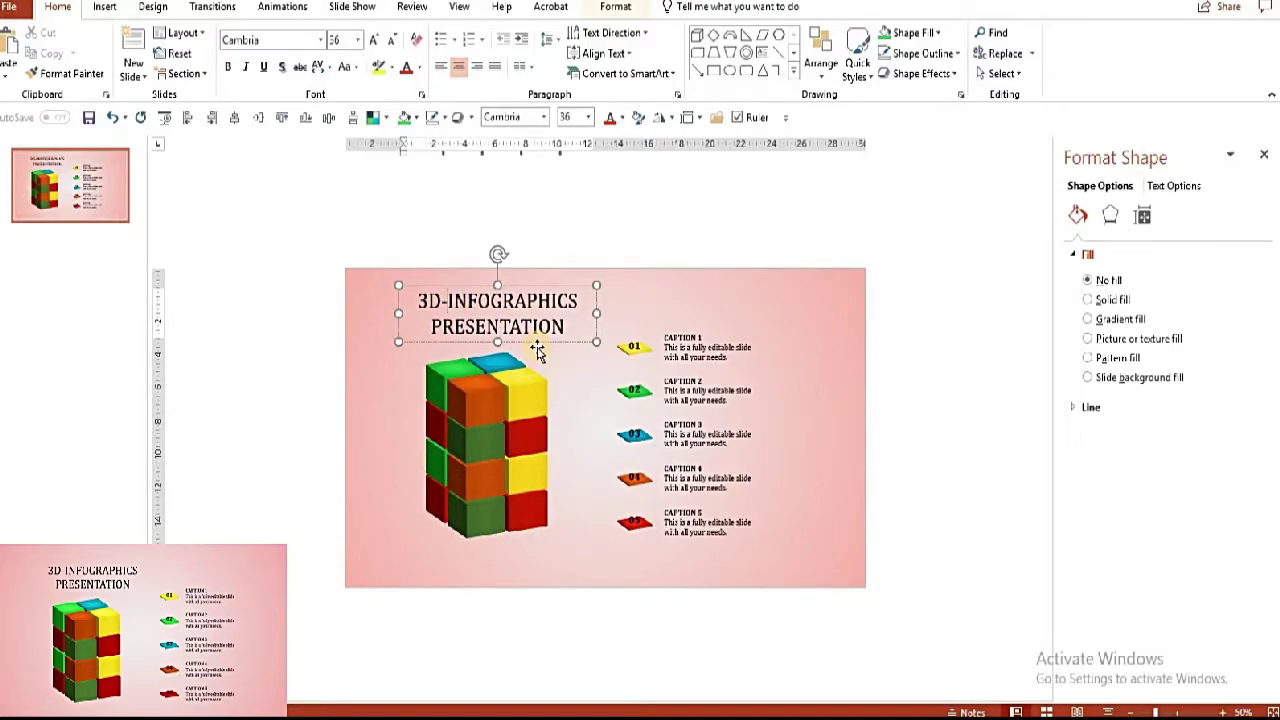
{"action": "left_click", "coordinate": [537, 343]}
- Select every object on the slide and group them with Ctrl+G
{"action": "left_click", "coordinate": [718, 549]}
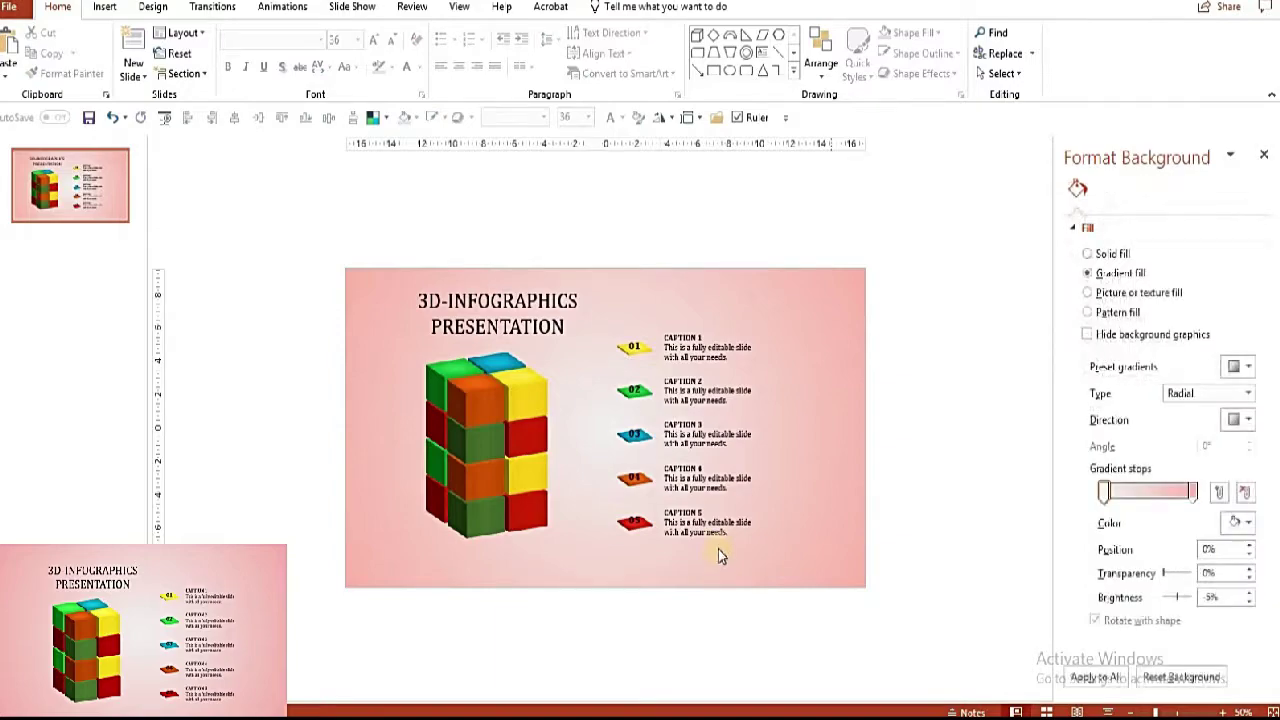
{"action": "left_click", "coordinate": [720, 530]}
{"action": "left_click", "coordinate": [548, 572]}
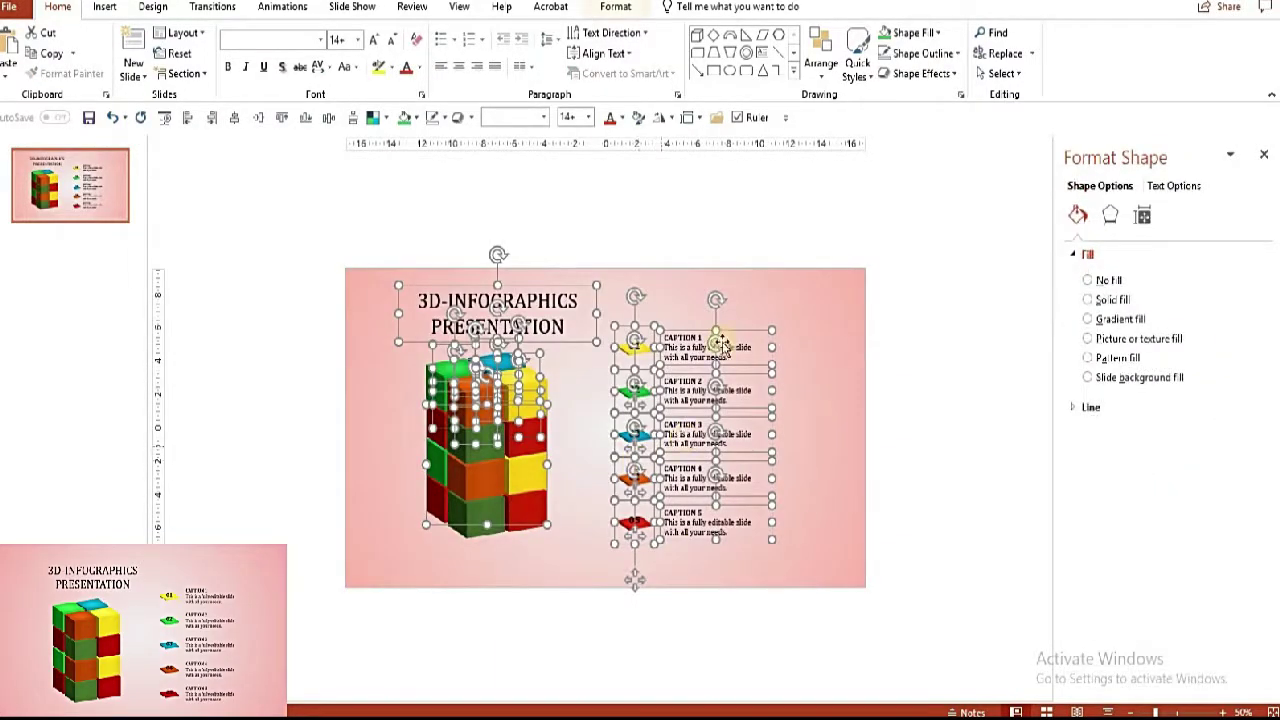
{"action": "key", "text": "ctrl+g"}
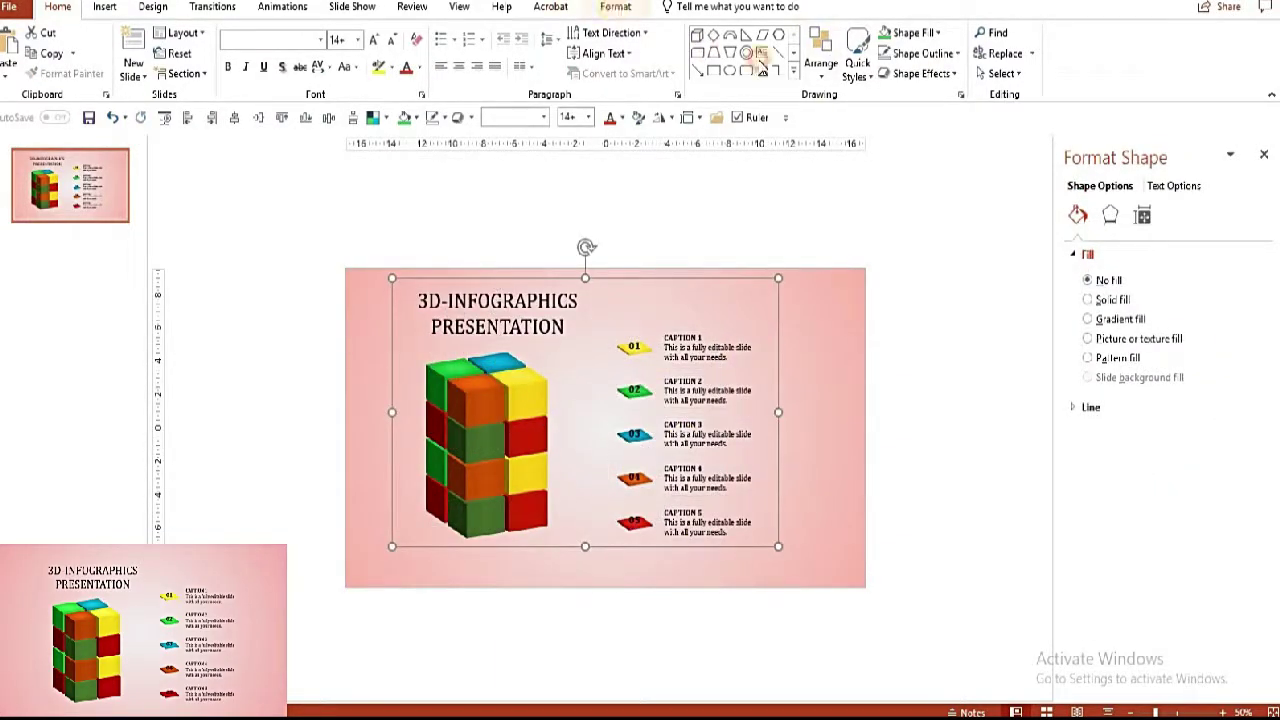
- Align the grouped infographic to the middle of the slide vertically
{"action": "left_click", "coordinate": [615, 6]}
{"action": "left_click", "coordinate": [1095, 33]}
{"action": "left_click", "coordinate": [1095, 40]}
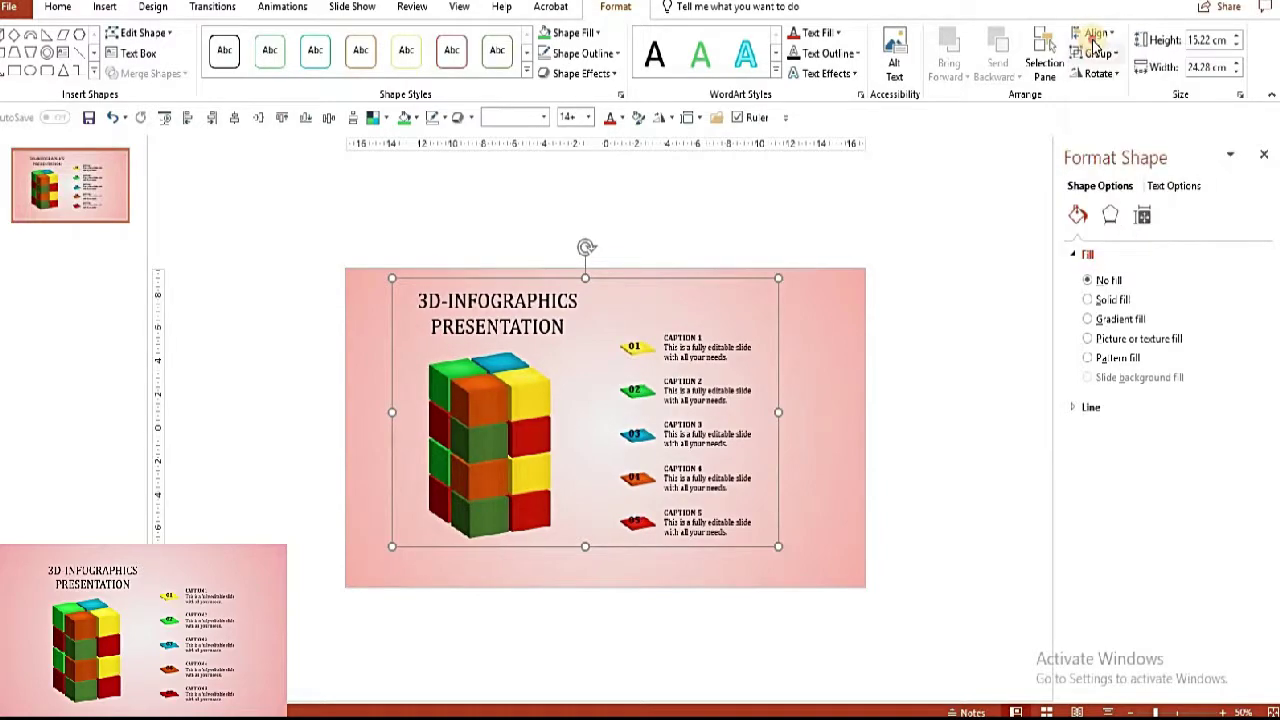
{"action": "left_click", "coordinate": [1095, 40]}
{"action": "left_click", "coordinate": [1110, 137]}
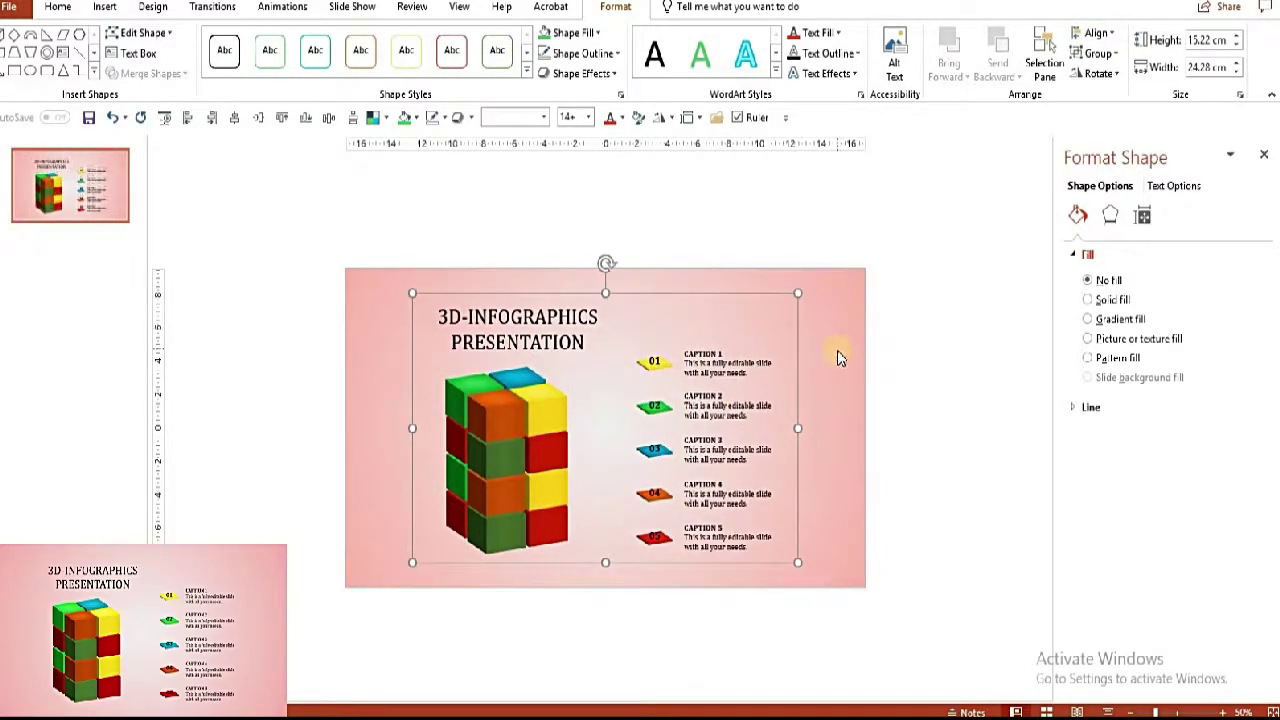
{"action": "left_click", "coordinate": [852, 505]}
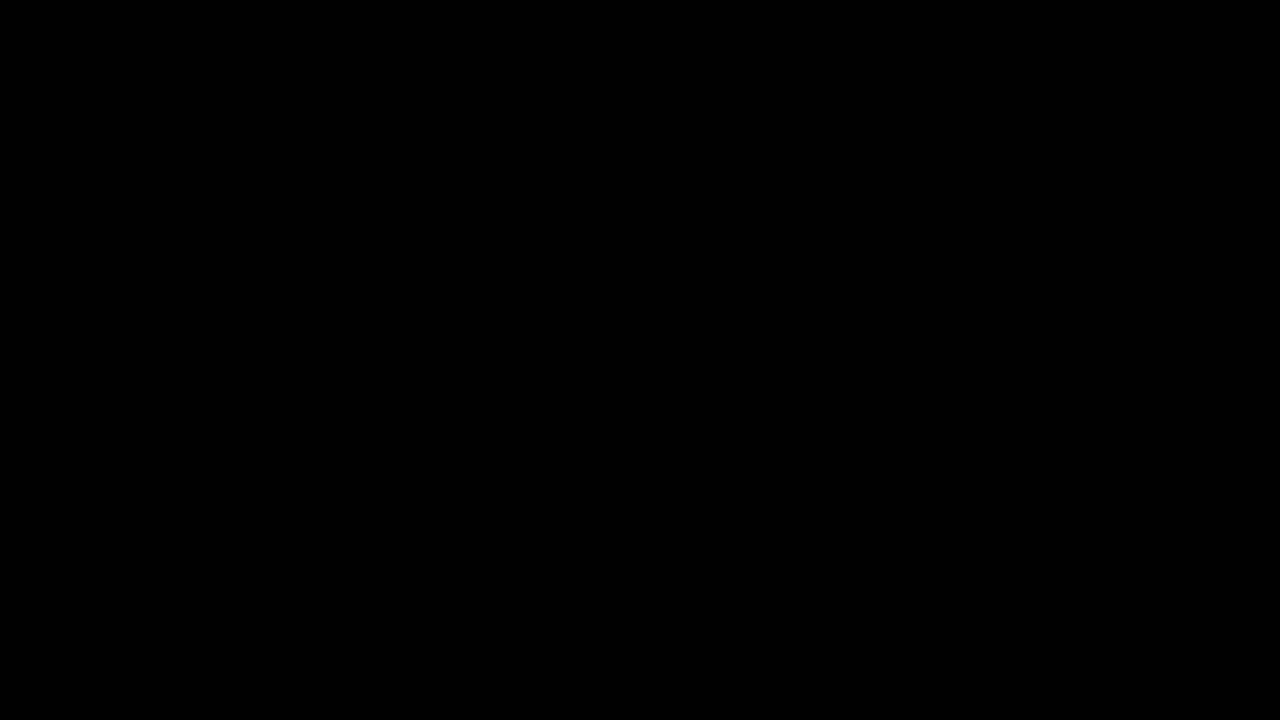